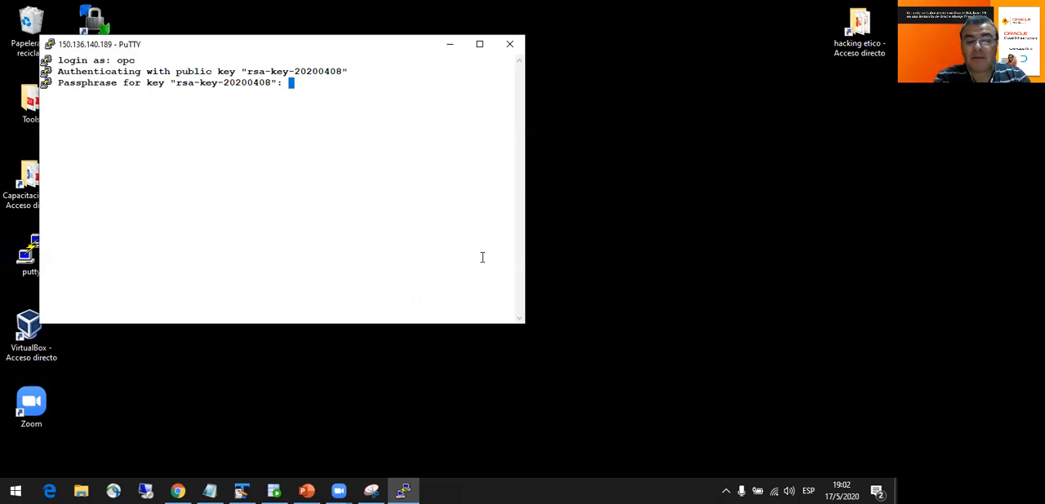
- Submit the SSH key passphrase to log in, and check the server's disk space with df -h, highlighting the root filesystem's available space
key(Return)
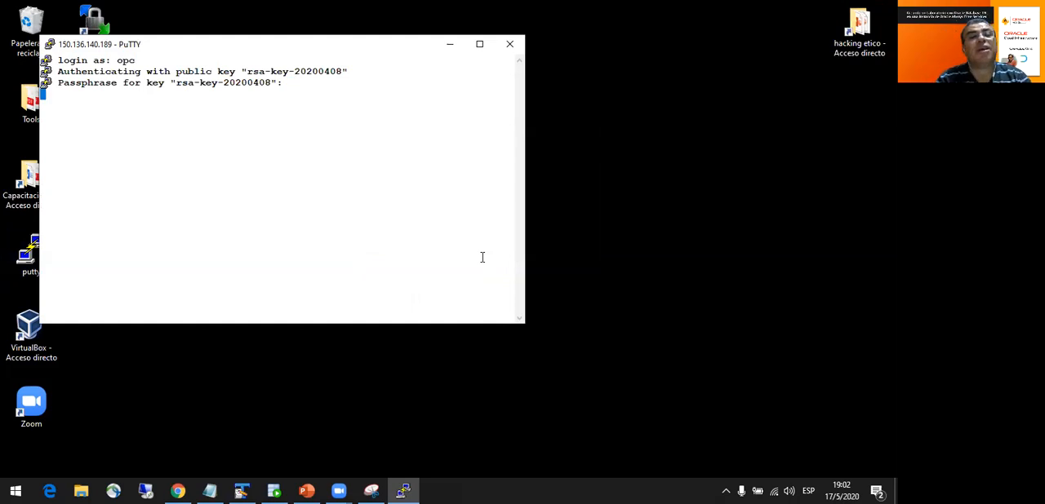
text(df -h)
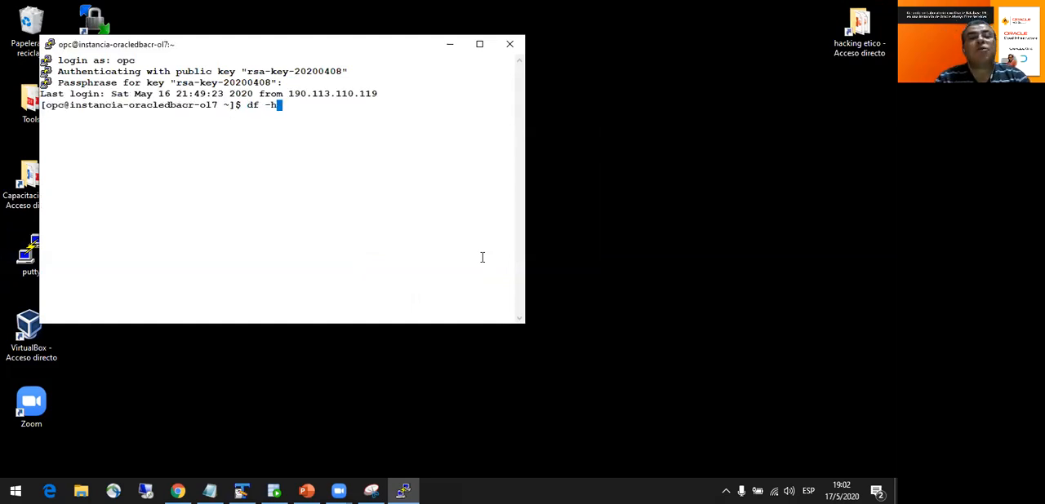
key(Return)
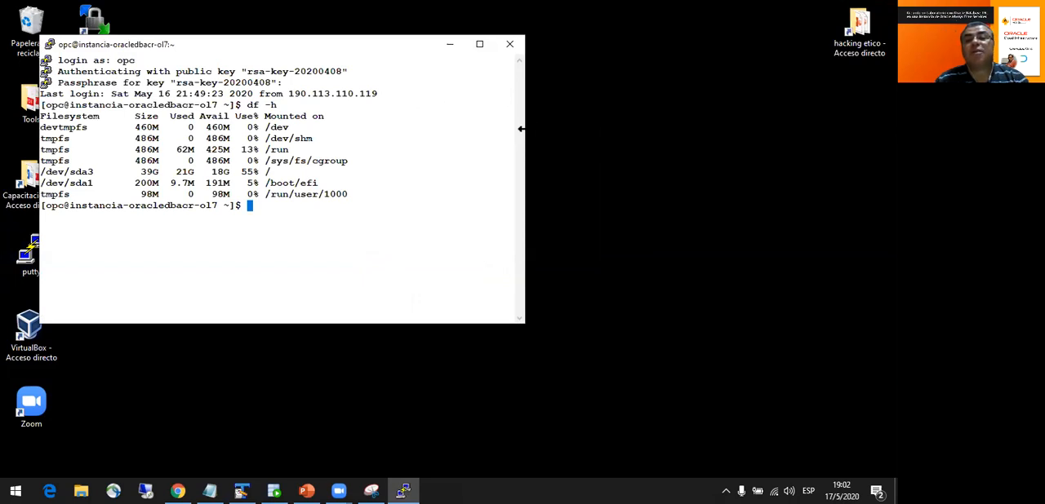
drag(521, 128, 871, 128)
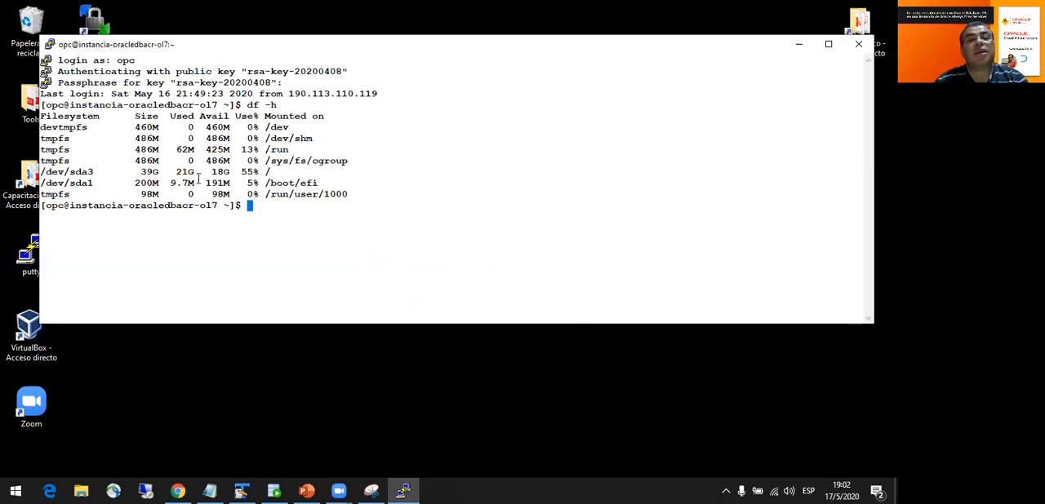
drag(211, 172, 247, 172)
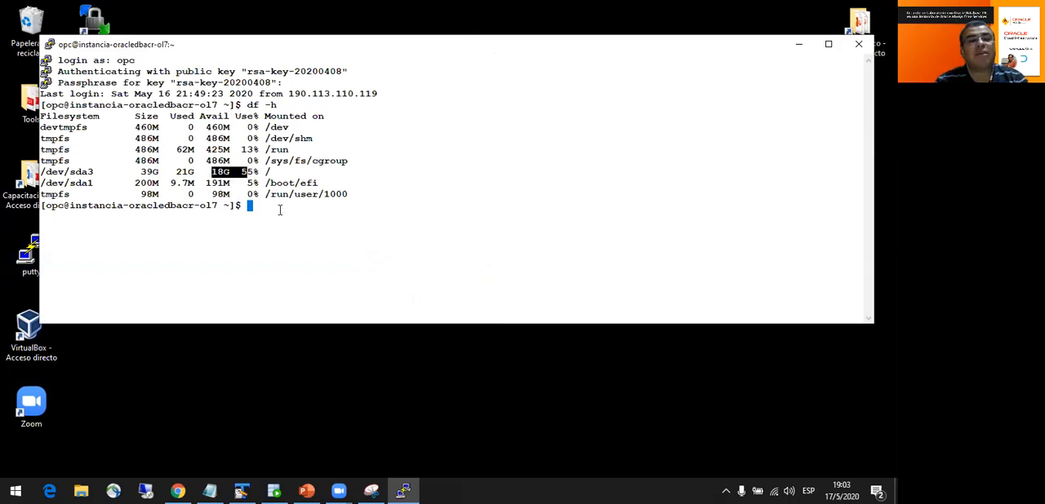
- Switch the session to the oracle user with sudo su - oracle
text(sudo )
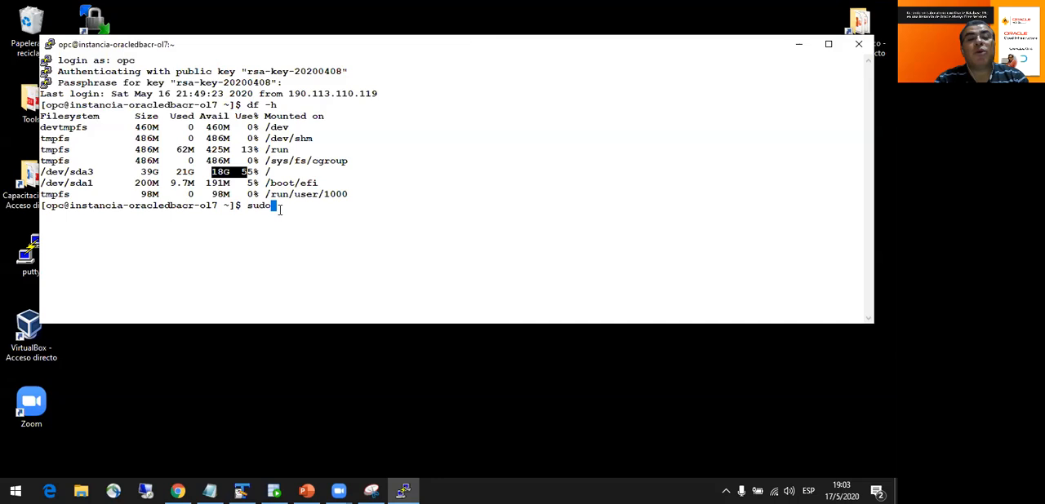
text(su -)
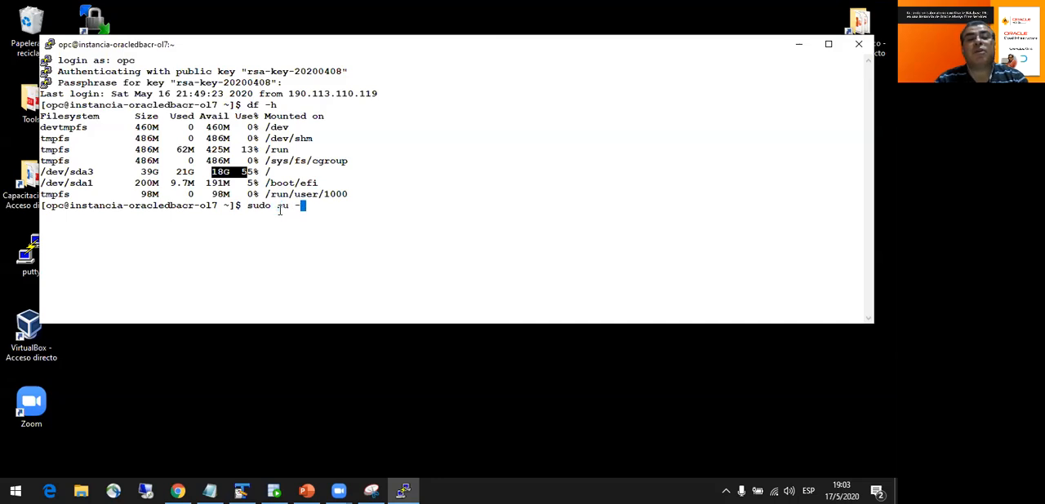
key(BackSpace)
text(oracle)
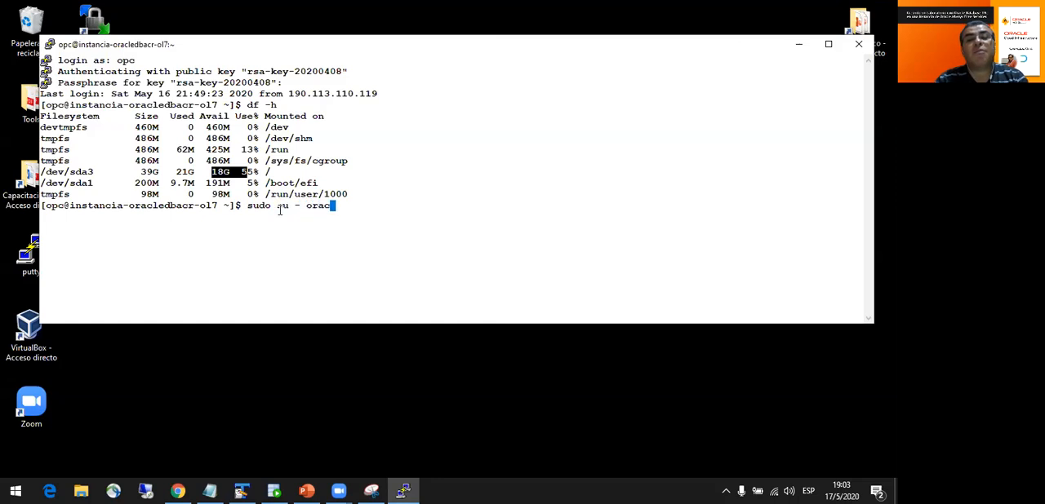
key(Return)
- Display /etc/oratab with more and highlight the database SID in its last entry
text(more 7e)
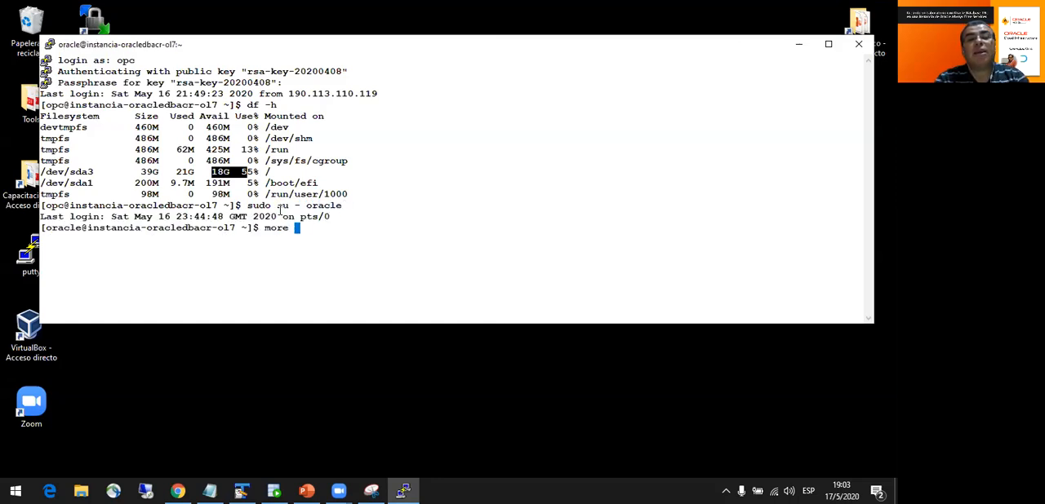
key(BackSpace)
key(BackSpace)
text(/e)
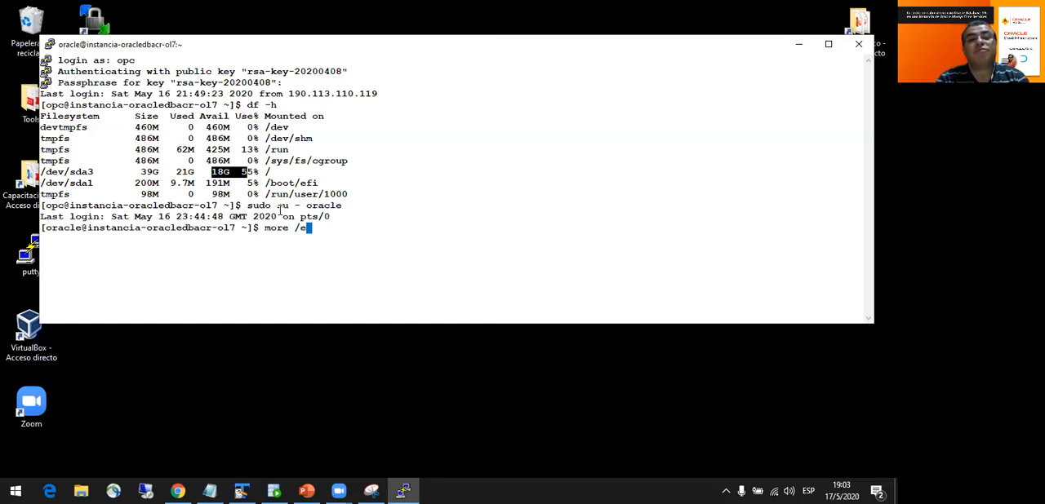
text(tc/oratab)
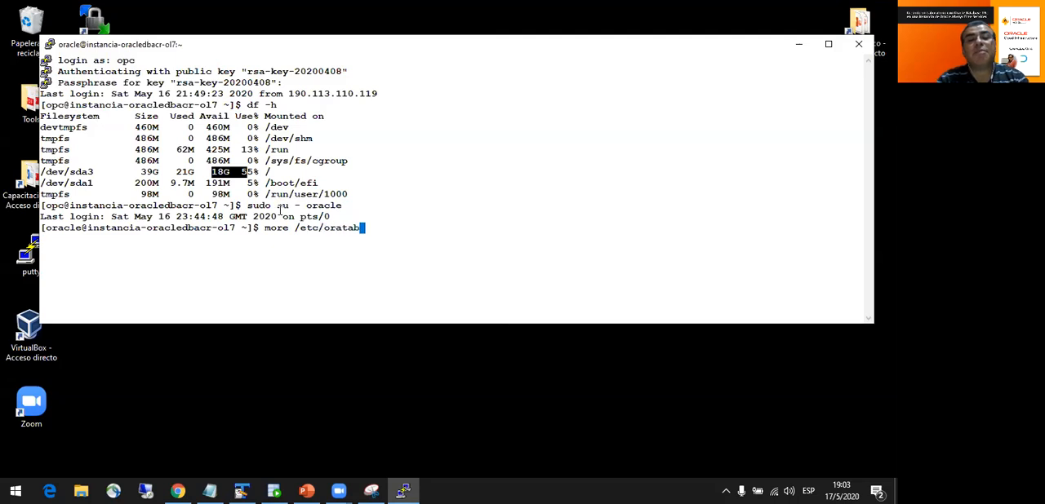
key(Return)
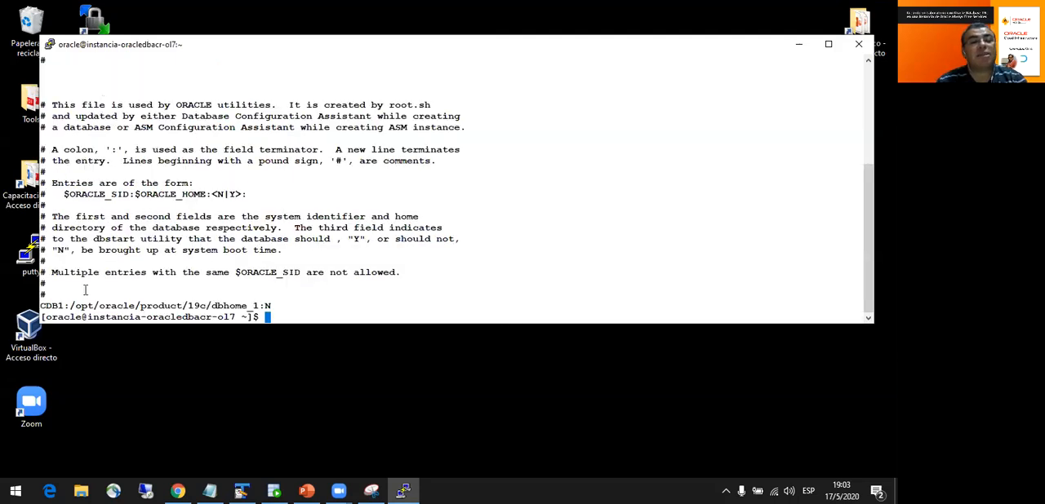
drag(40, 307, 64, 307)
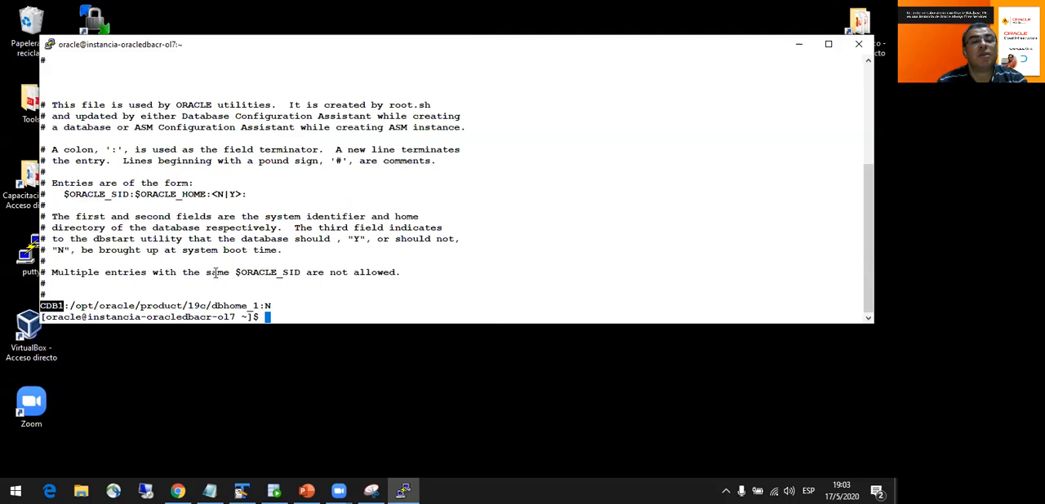
click(382, 249)
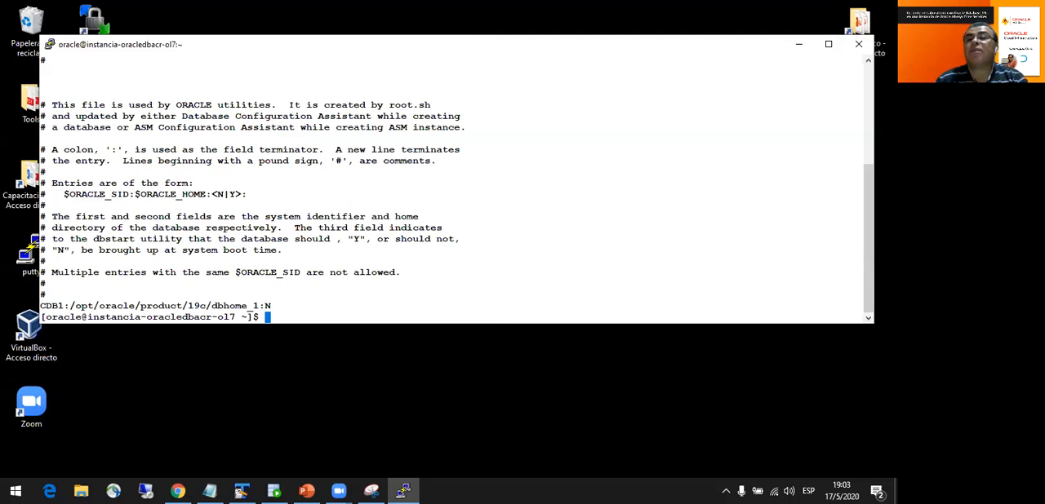
- Maximize the terminal window and try to check the listener with lsnrctl status
click(828, 43)
text(lsnrctl statu)
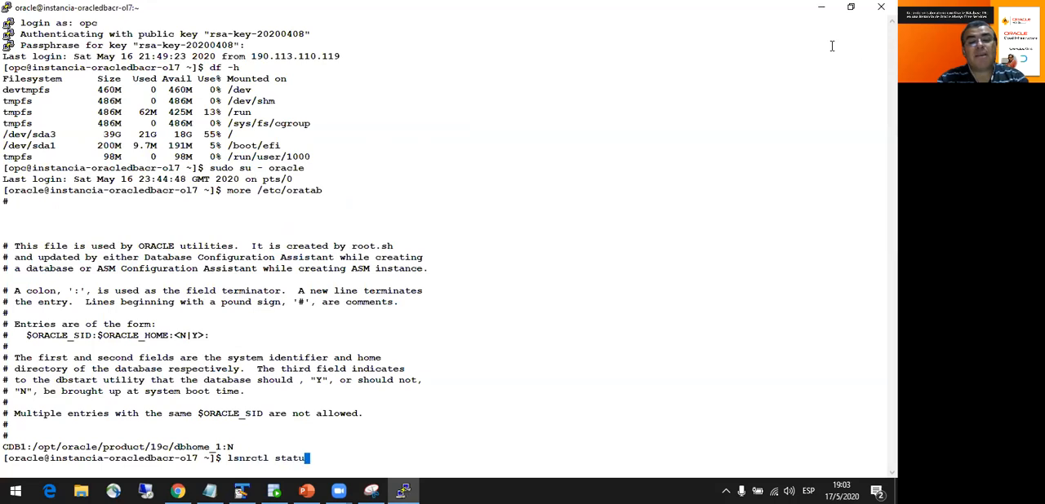
key(Return)
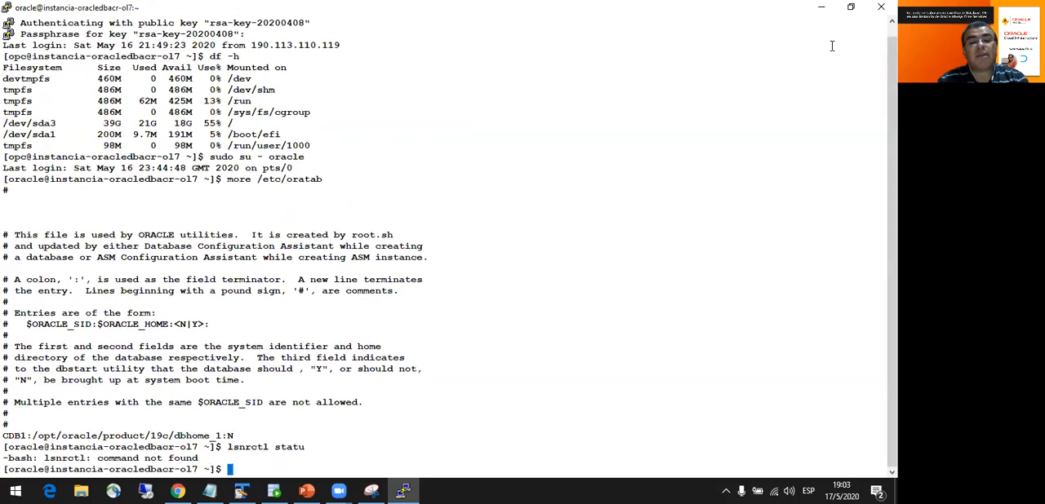
text(clear)
key(Return)
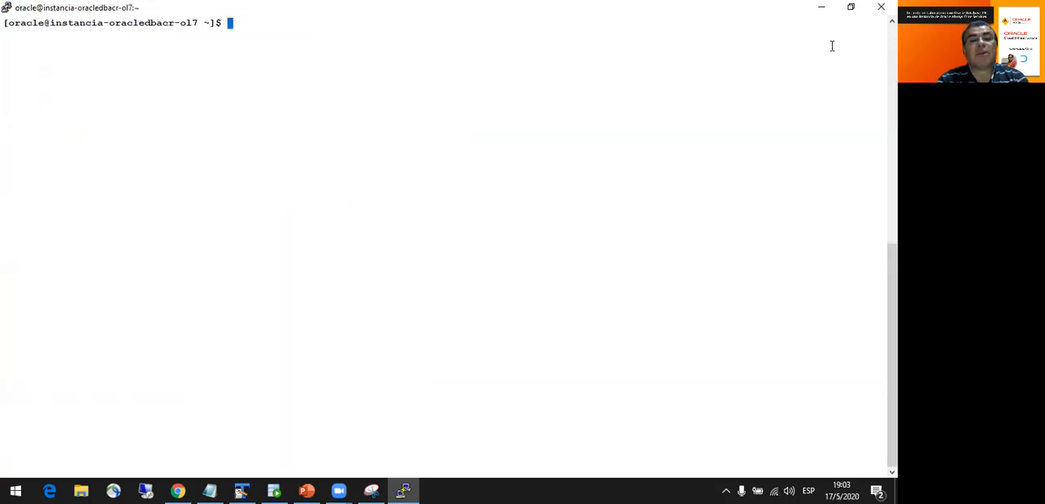
text(lsnrctl status)
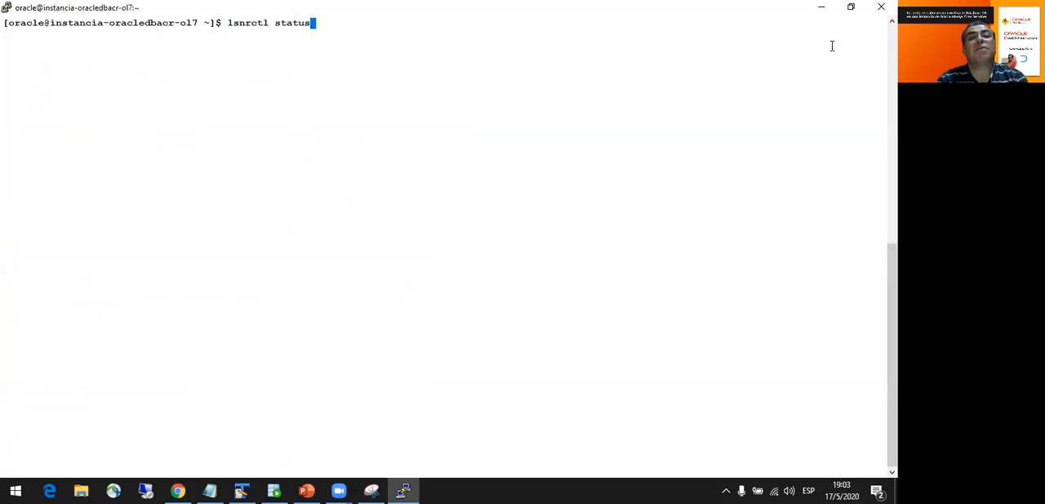
key(Return)
text(lsnrc)
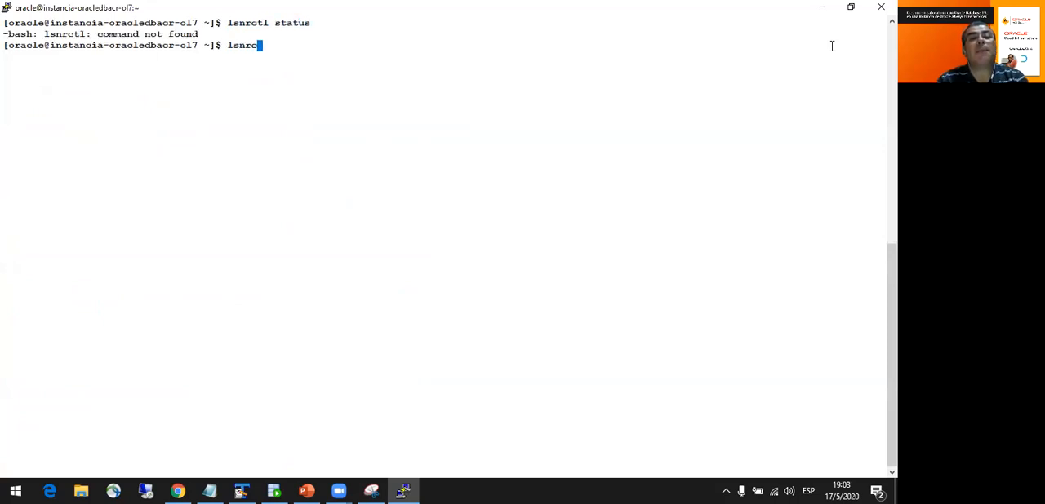
text(tl status)
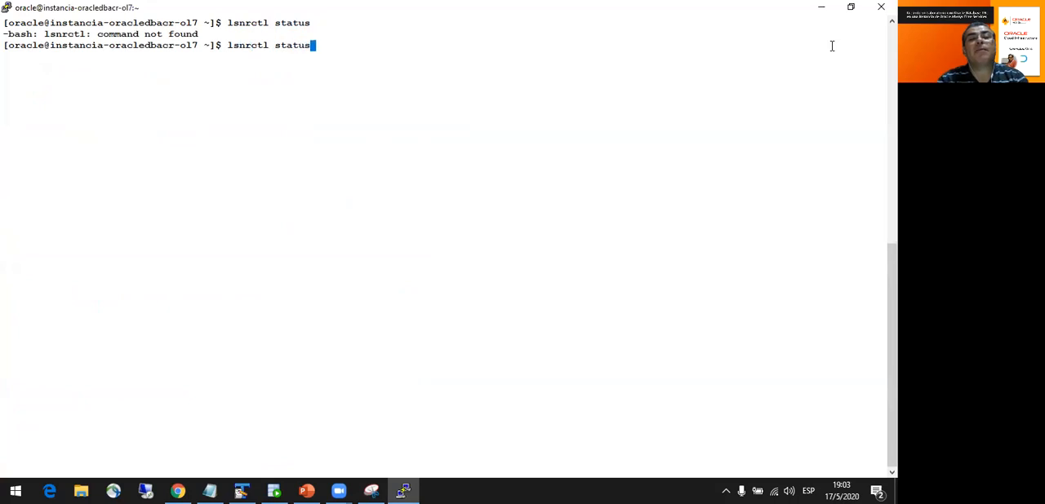
key(Return)
- Load the Oracle environment with . oraenv, setting ORACLE_SID to CDB1
text(. oraenv)
key(Return)
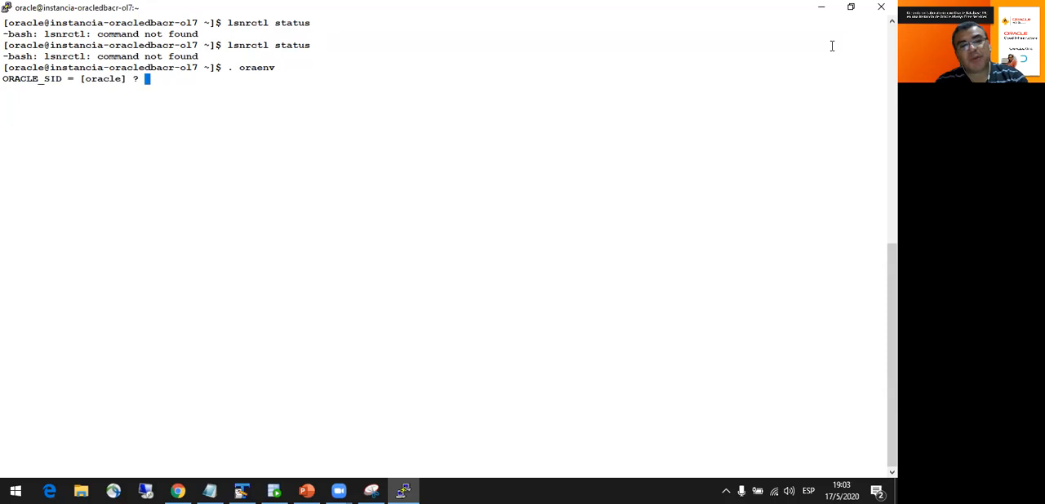
text(CDB1)
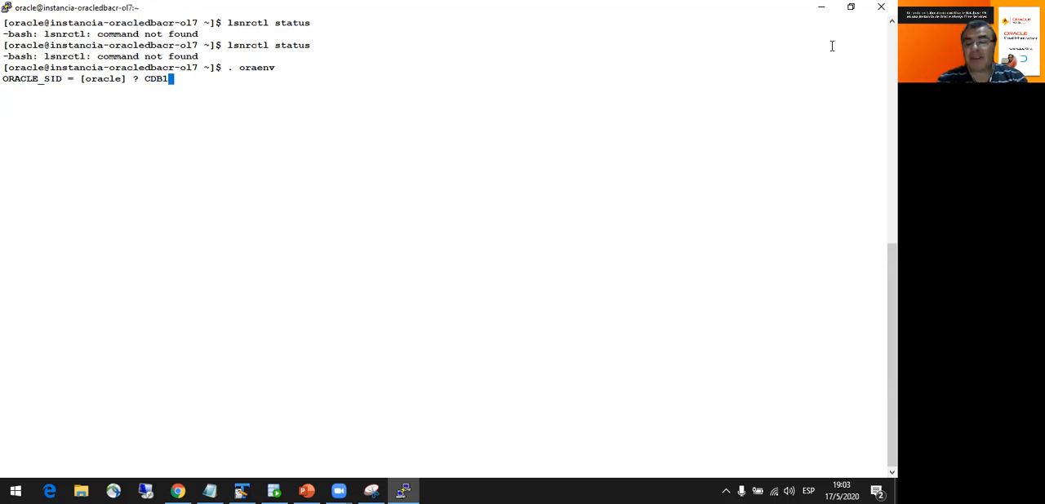
key(Return)
- Run lsnrctl status and examine the CDB1 and pluggable database services in the services summary
text(lsnrctl statu)
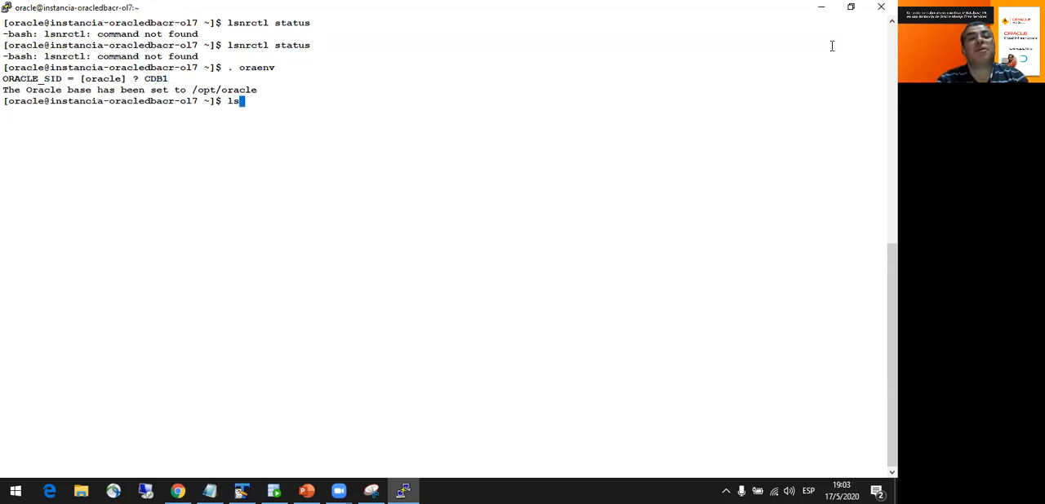
text(s)
key(Return)
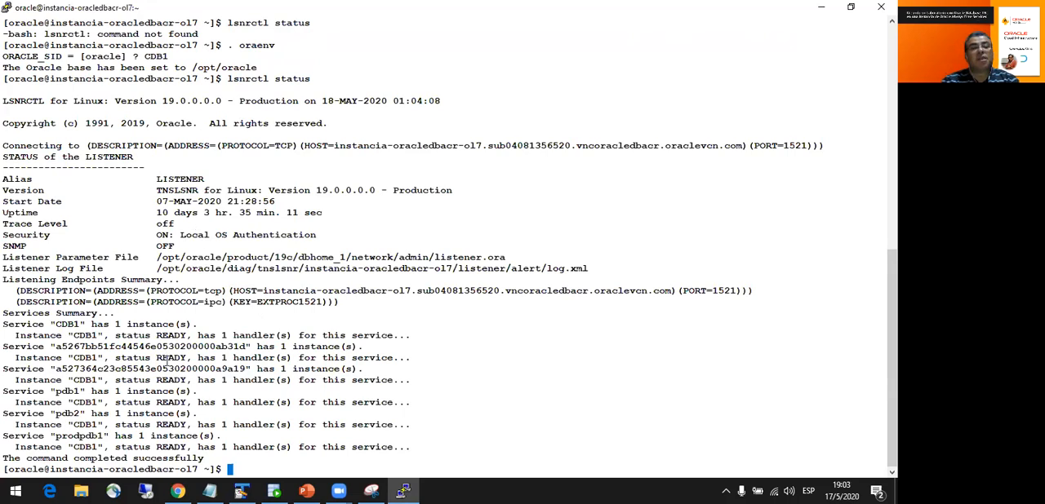
double_click(96, 335)
drag(97, 335, 40, 324)
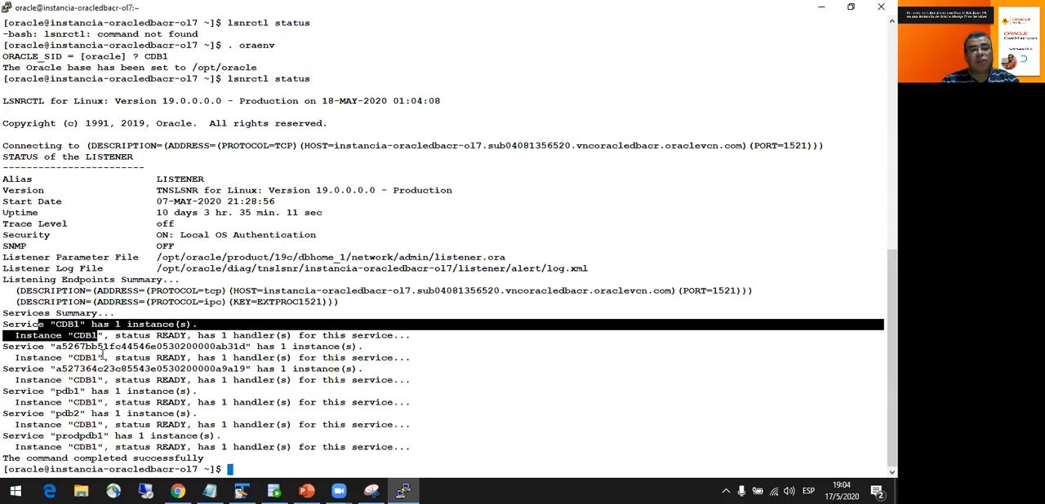
drag(103, 441, 31, 380)
click(147, 422)
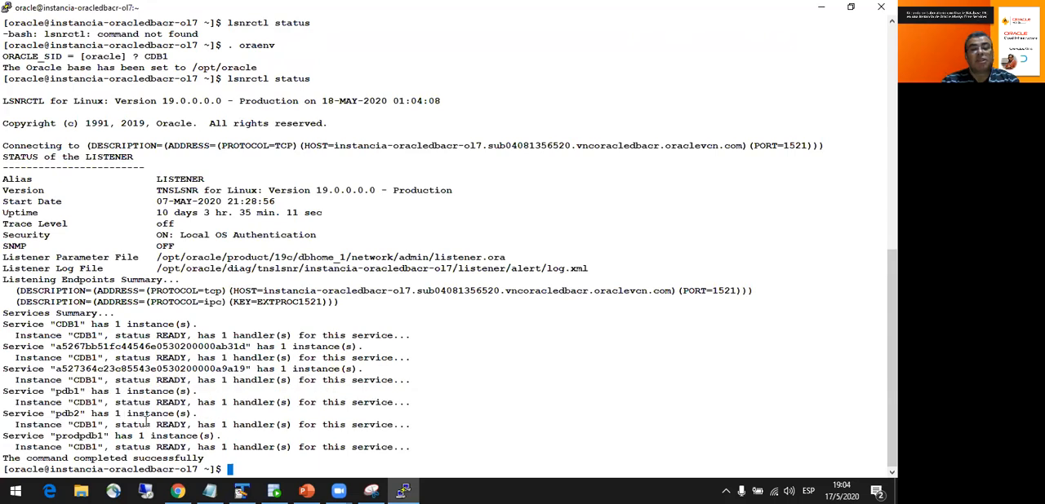
drag(41, 437, 103, 448)
click(106, 423)
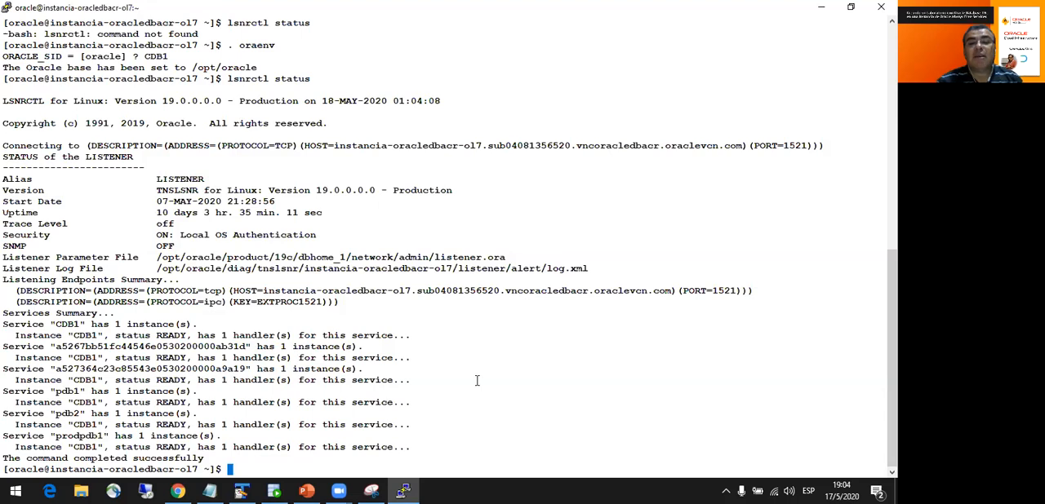
- Clear the terminal and start SQL*Plus without logging in, using sqlplus /nolog
text(clear)
key(Return)
text(sqlpus)
key(BackSpace)
key(BackSpace)
key(BackSpace)
text(plus /nolog)
key(Return)
- Connect to the database with operating system authentication using connect / as sysdba
text(connect / as sysdba)
key(BackSpace)
key(BackSpace)
text(ba)
key(Return)
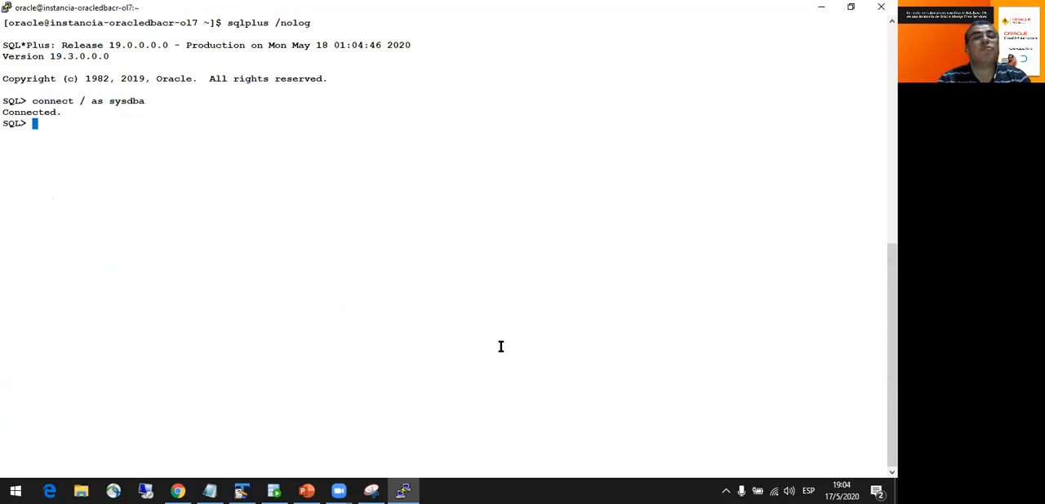
- Display the instance's memory allocation with show sga and list the pluggable databases with show pdbs
text(show sga)
key(Return)
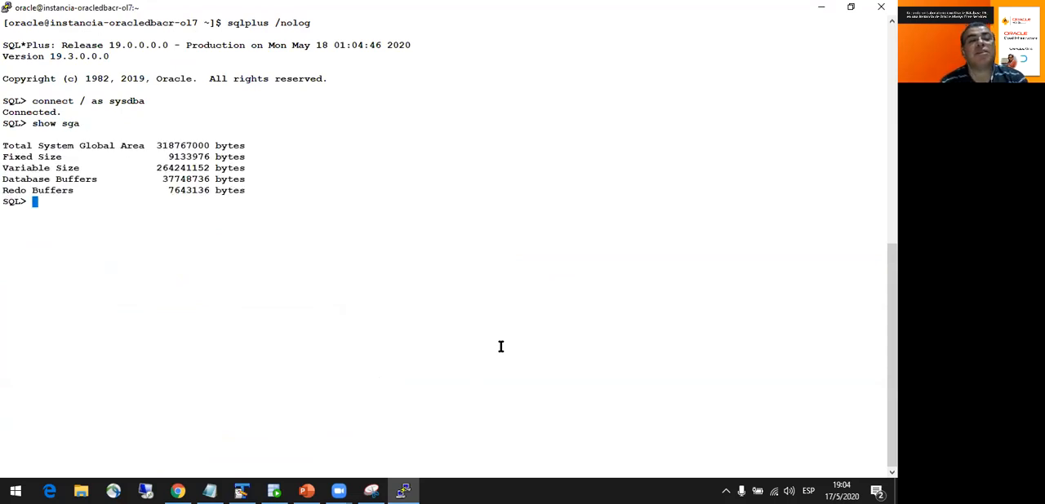
text(show pdbs)
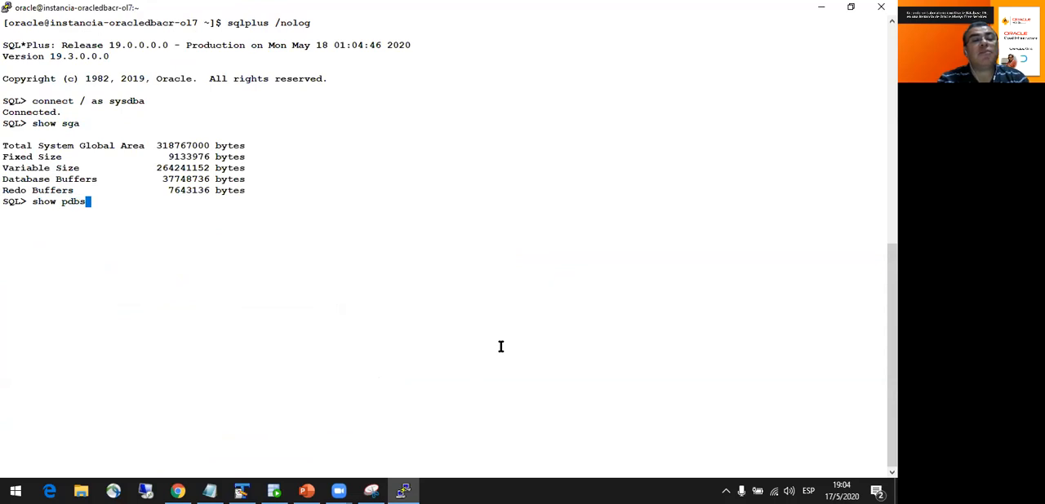
key(Return)
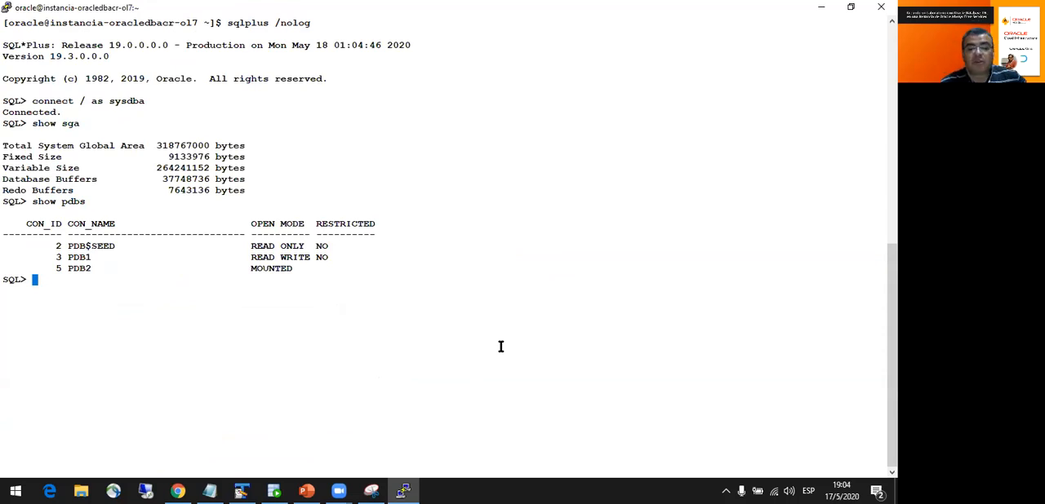
- Open the PDB2 pluggable database with alter pluggable database pdb2 open;
text(alte)
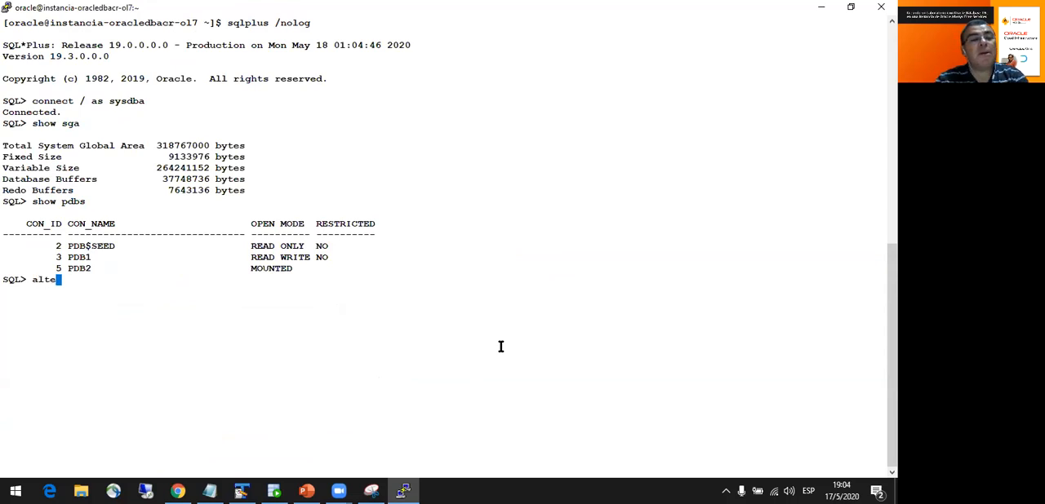
text(r pluggable data)
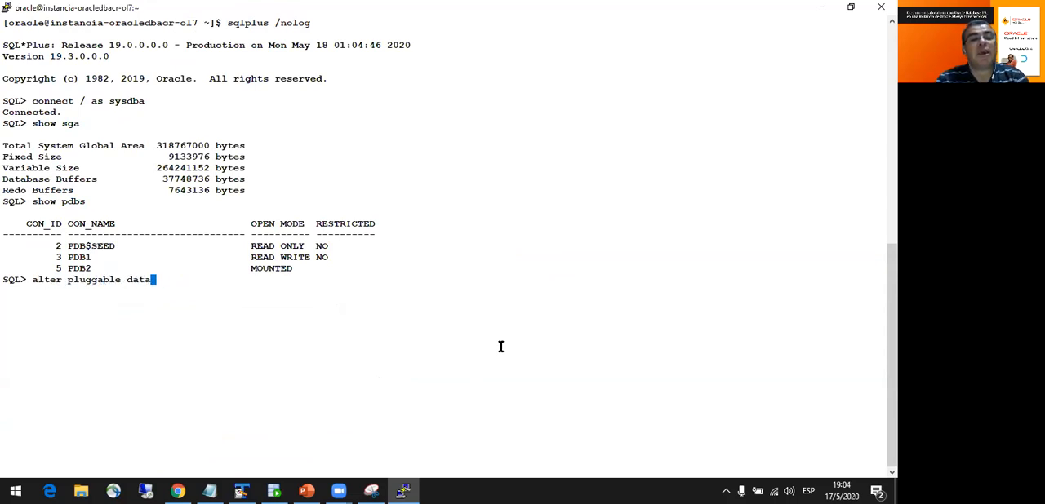
text(base pdb2 open;)
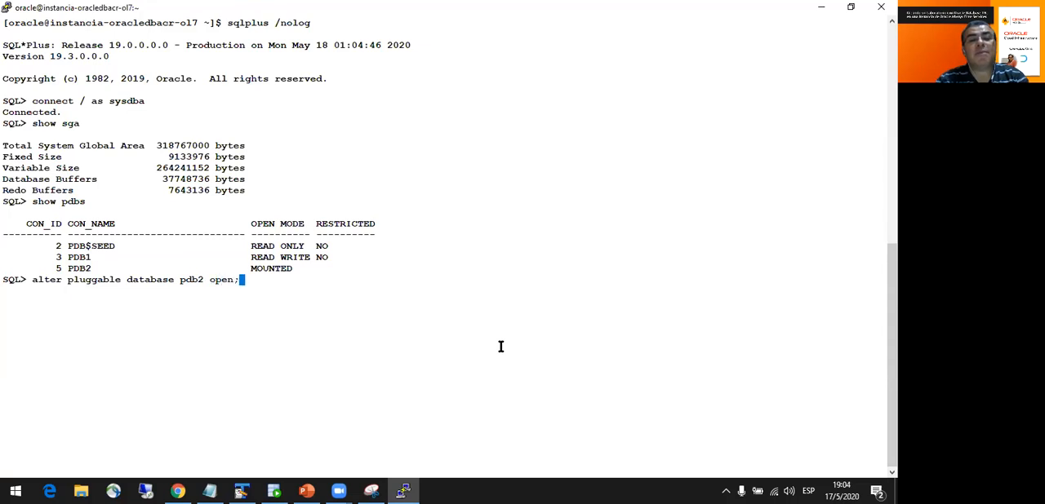
key(Return)
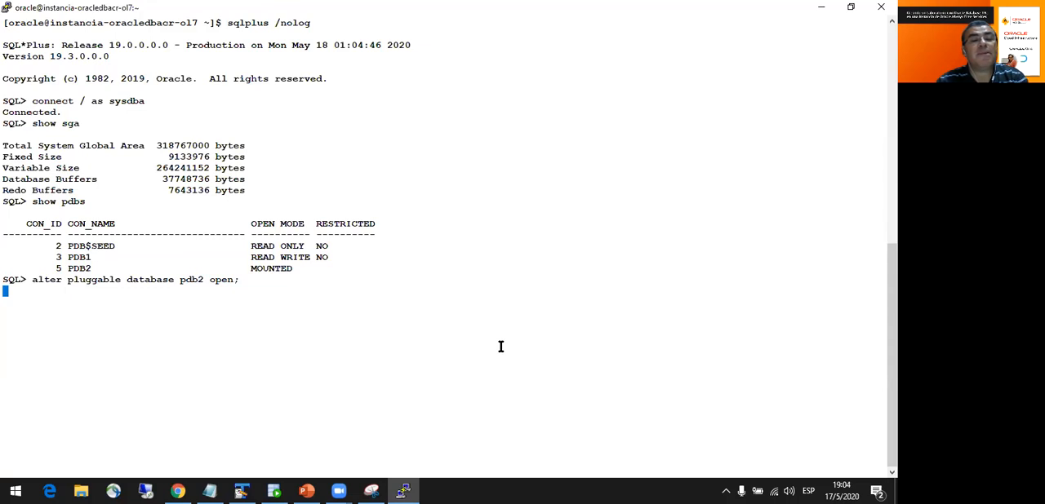
- List the pluggable databases again with show pdbs to check their open modes
text(show pdbs)
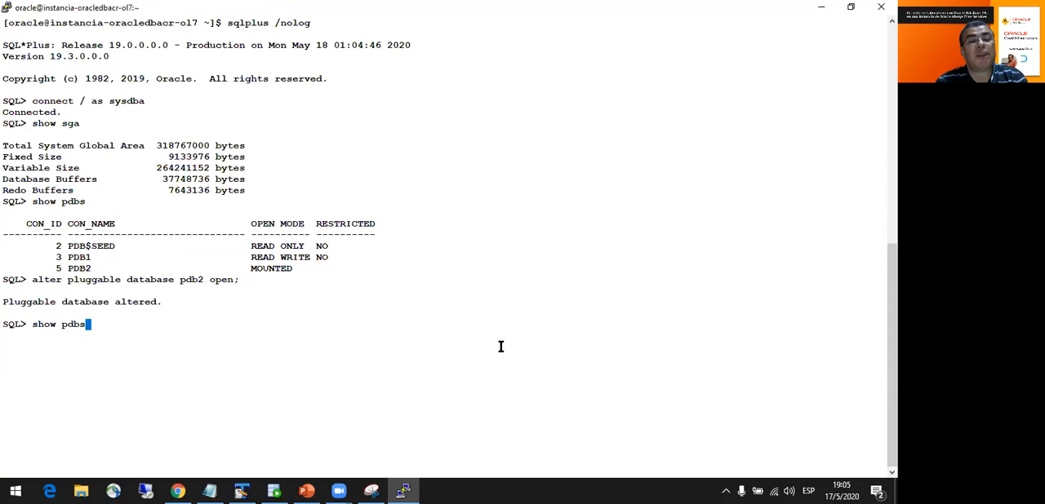
key(Return)
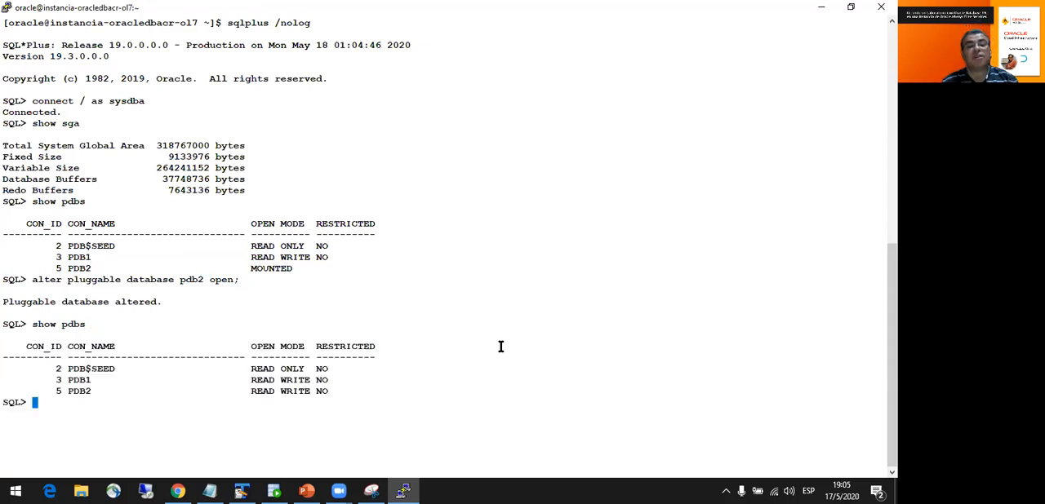
- Connect to pdb1 as the hr user with the connect command, including the account password
text(conn)
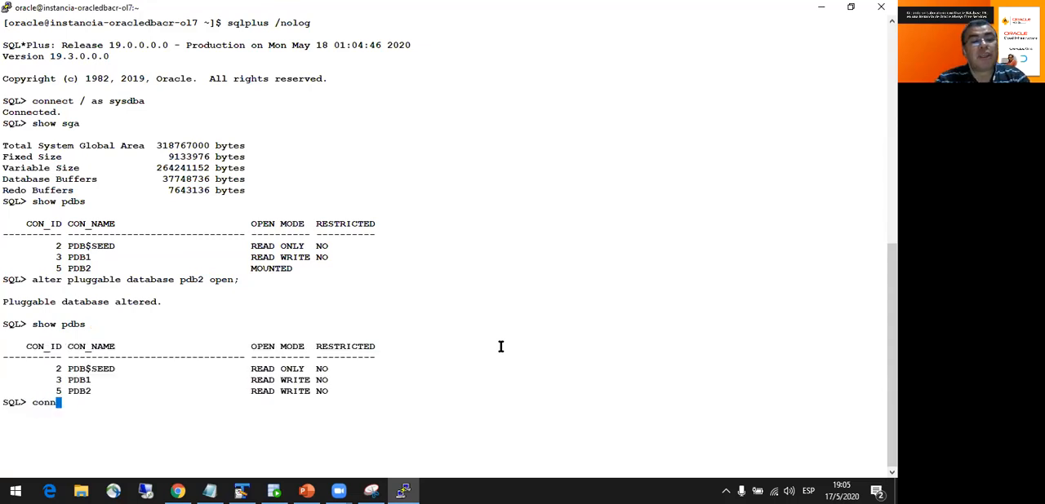
text(ect hr/hr@pdb1)
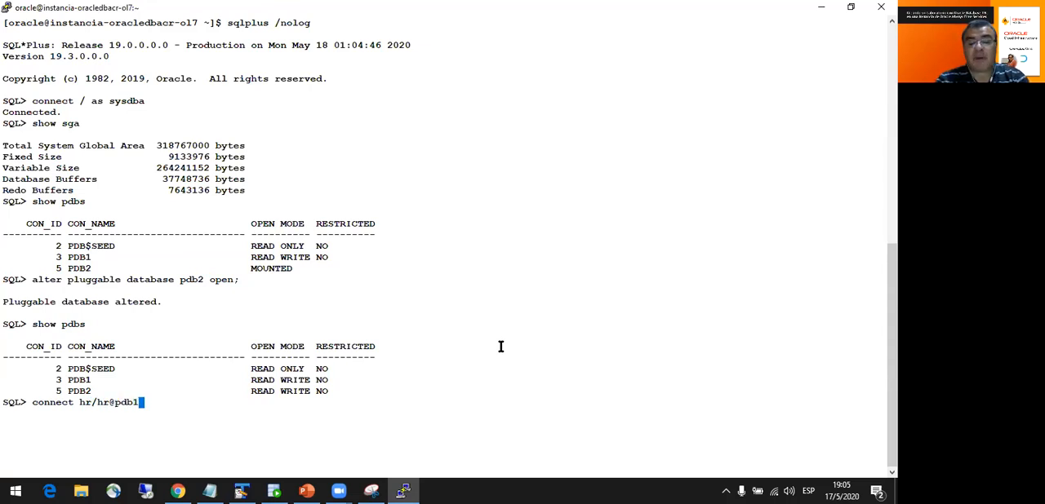
key(Return)
- Clear the SQL*Plus screen and list the hr schema's objects with select * from cat;
text(clear)
key(Return)
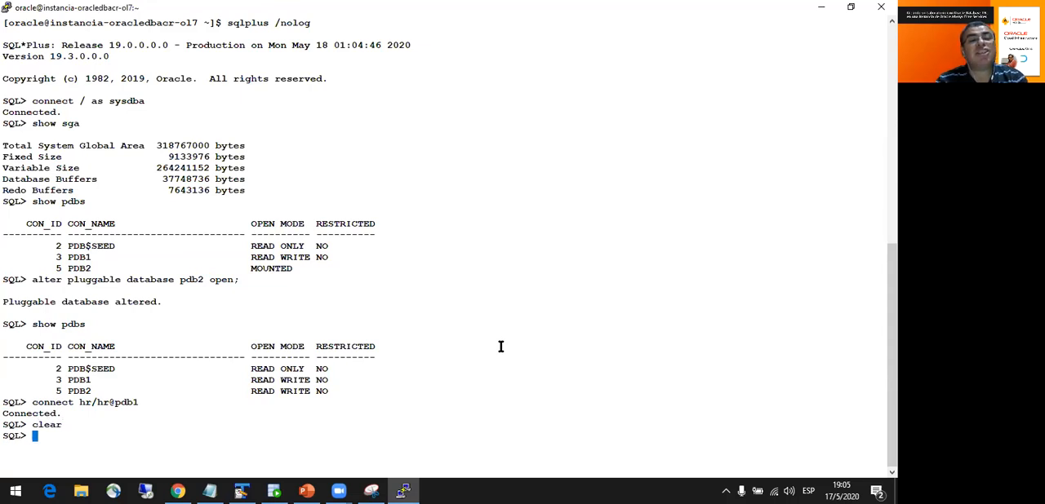
text(clear screen)
key(Return)
text(s)
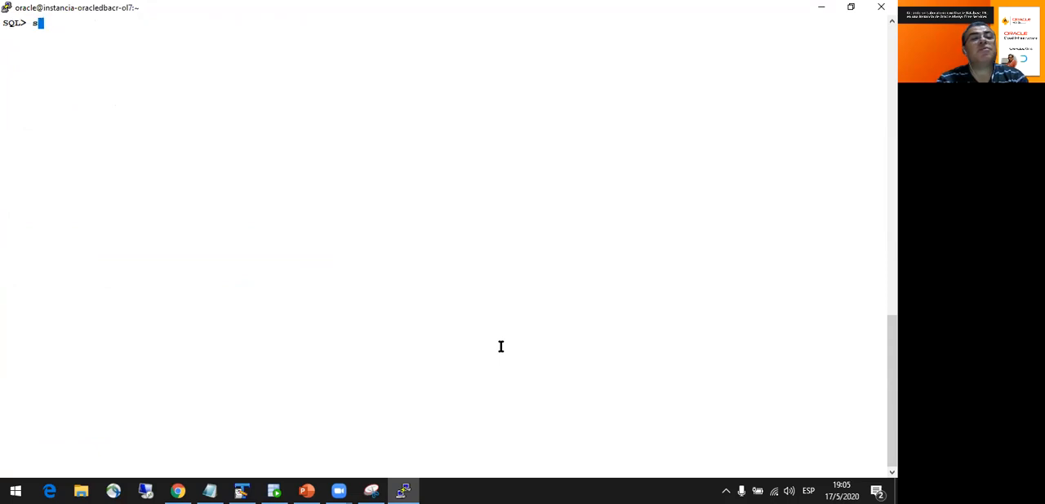
text(elect * fro)
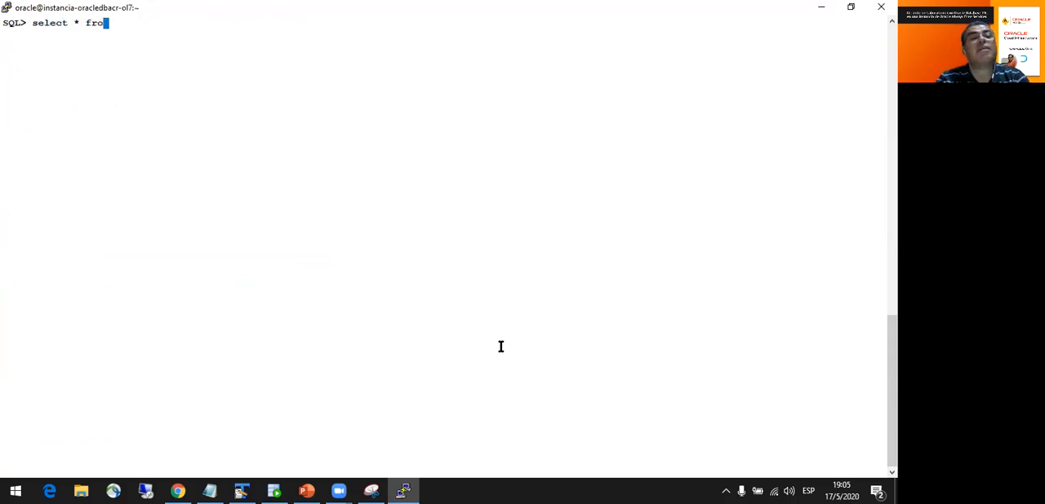
text(m cat;)
key(Return)
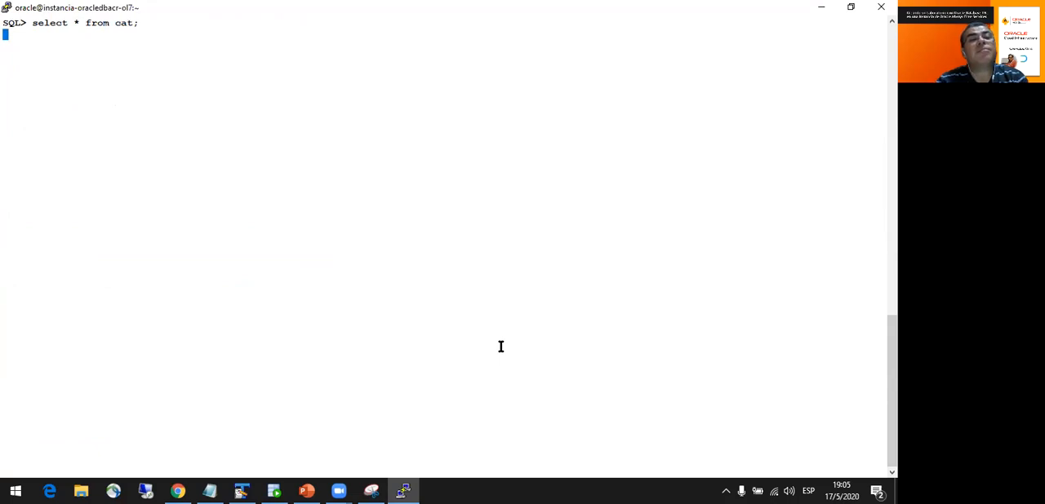
- Query all rows of the countries table with select * from countries;
text(select)
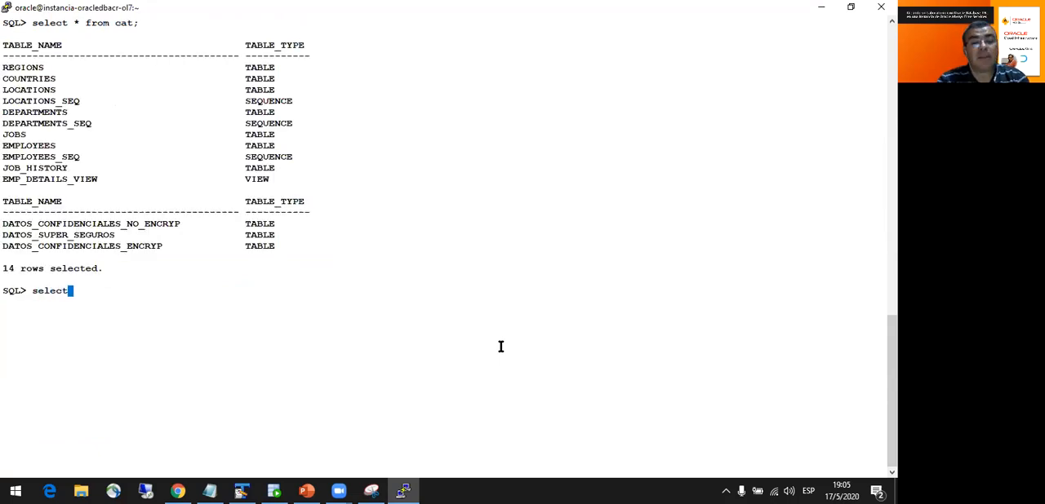
text( * from)
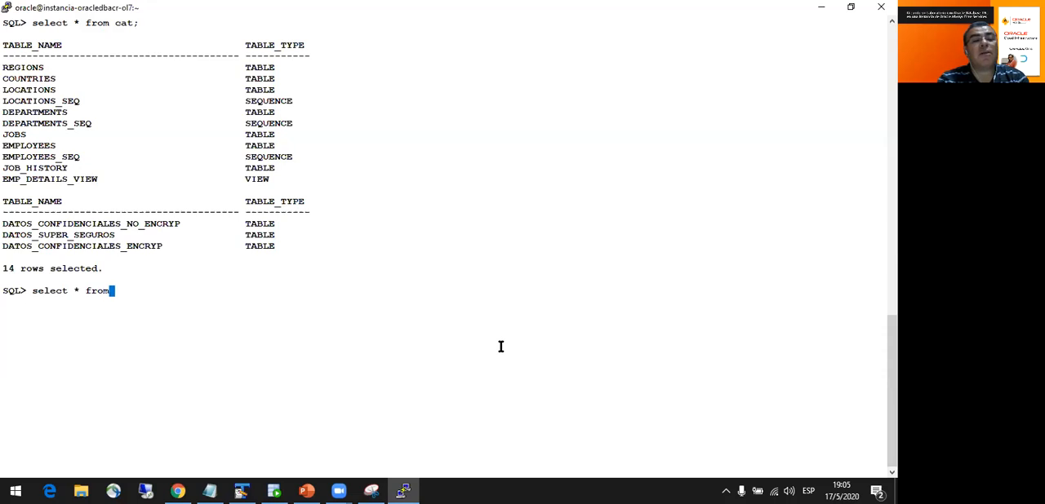
text( countries;)
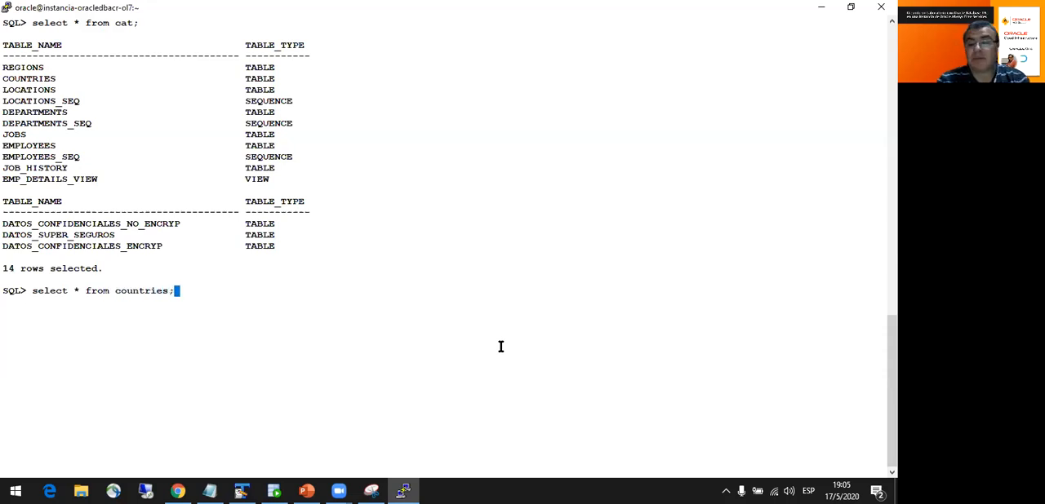
key(Return)
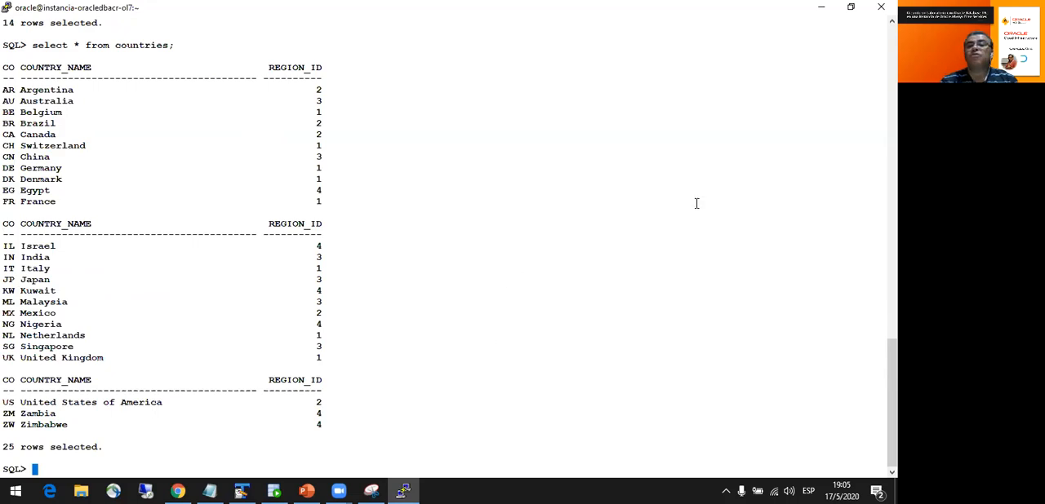
- Minimise the terminal, launch the sqldeveloper application from C:\SQLDeveloper\sqldeveloper in File Explorer, and minimise the folder window
click(824, 7)
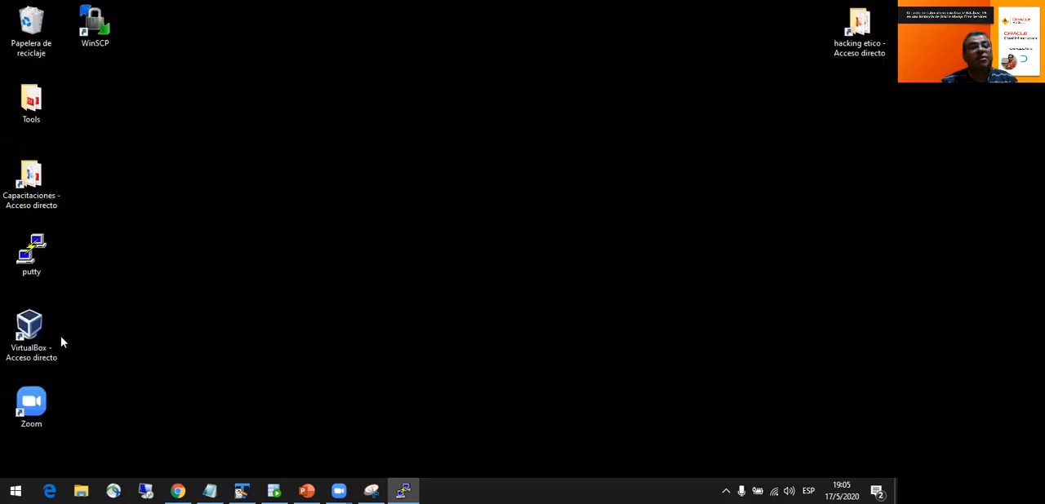
click(80, 491)
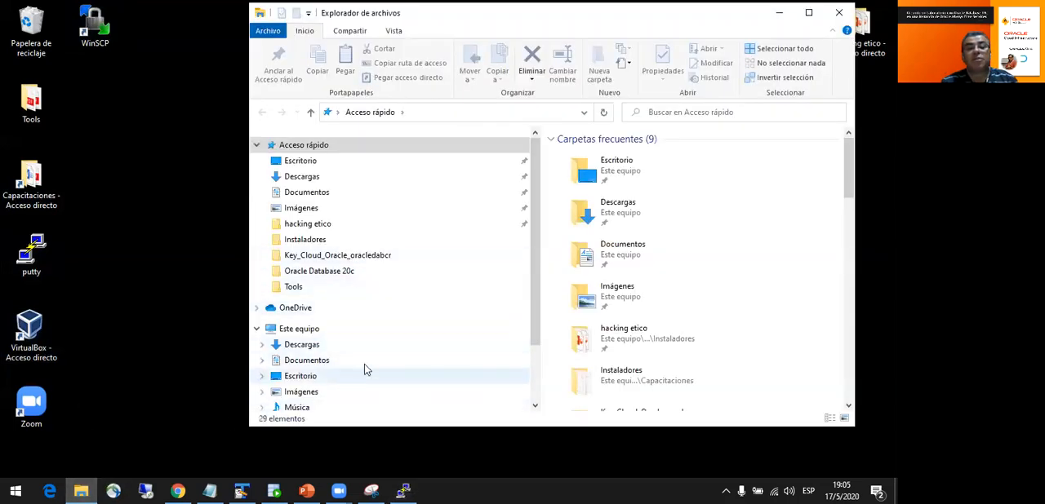
scroll(534, 293, down, 2)
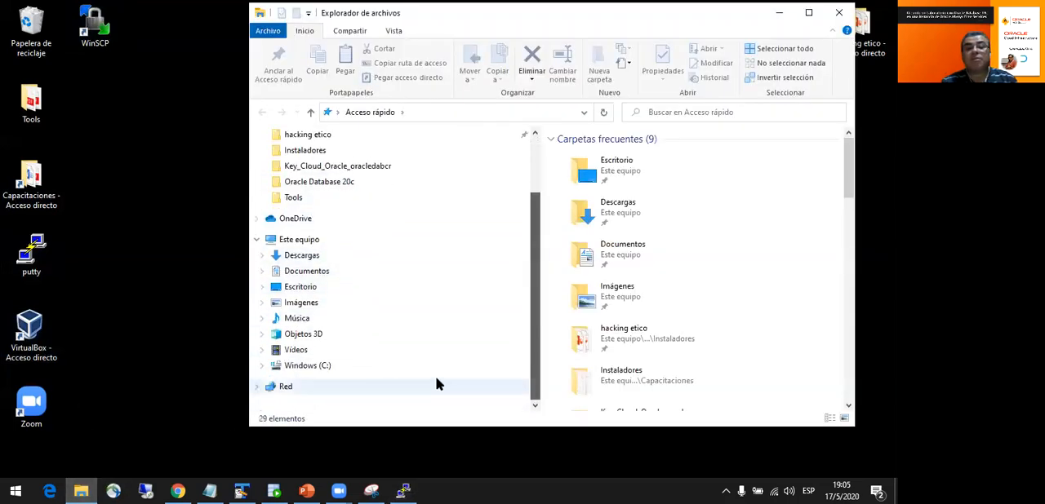
click(331, 367)
double_click(596, 196)
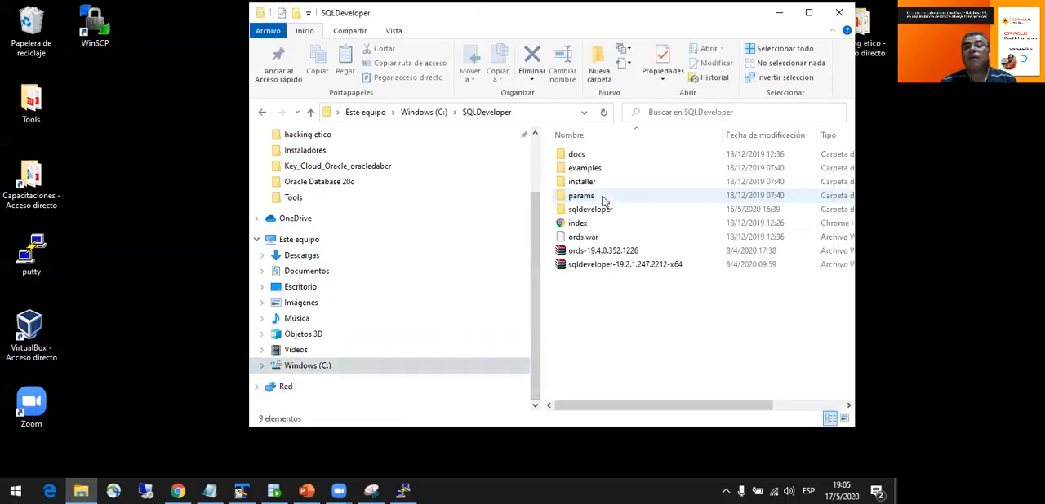
double_click(604, 211)
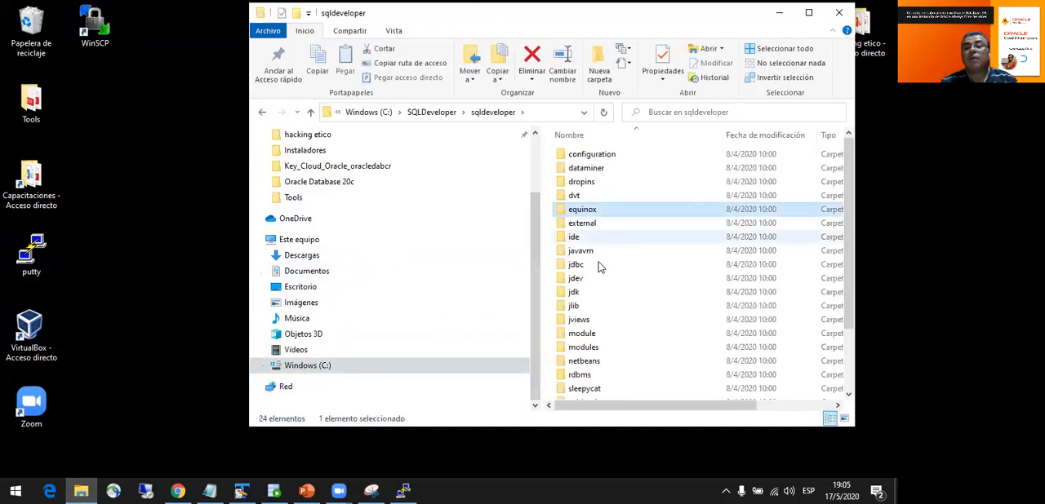
scroll(602, 311, down, 3)
click(599, 379)
double_click(599, 379)
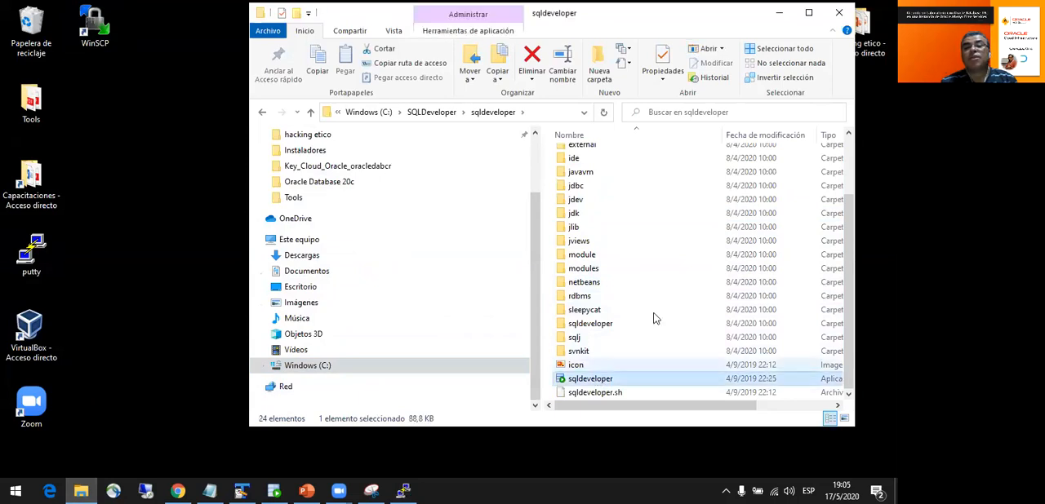
click(782, 12)
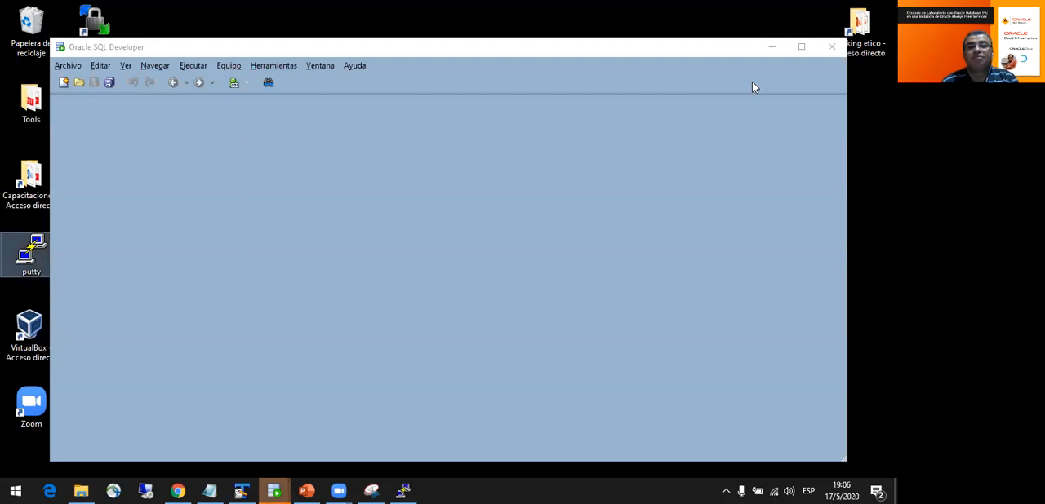
- Maximise the Oracle SQL Developer window and close the Informes pane
click(801, 49)
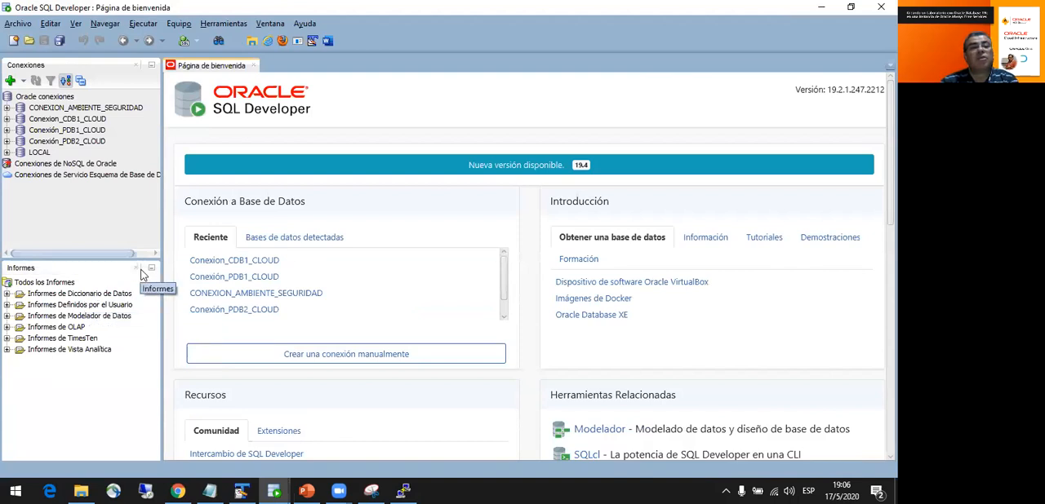
click(136, 271)
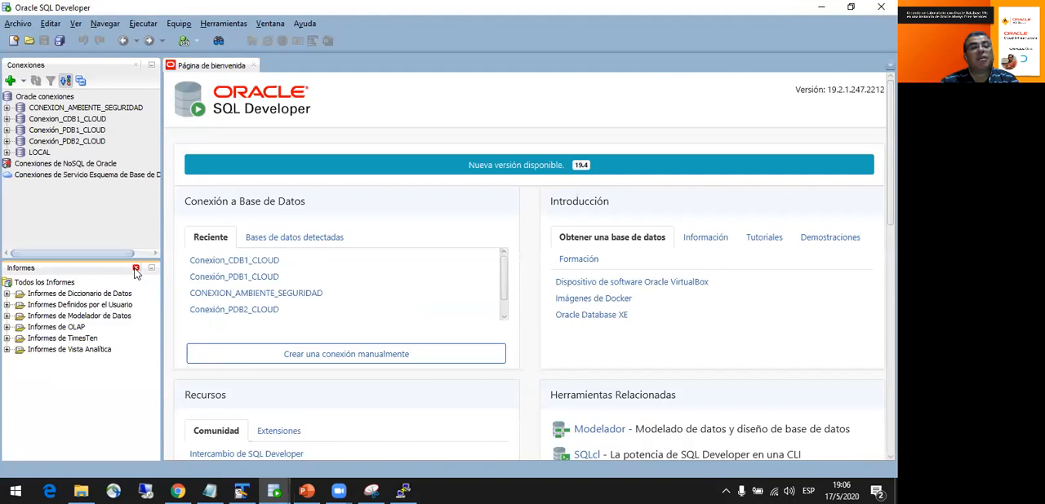
click(135, 270)
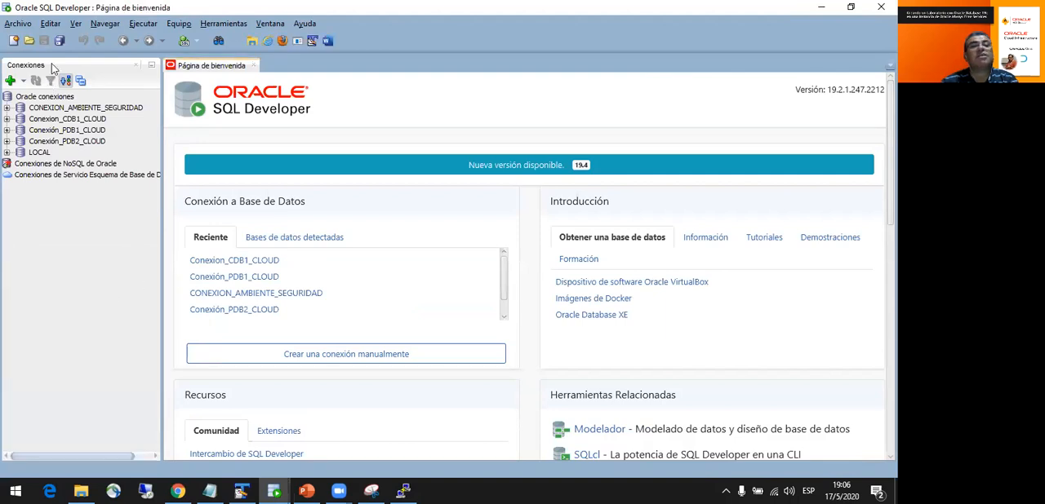
- Display the SSH hosts pane in SQL Developer
click(50, 24)
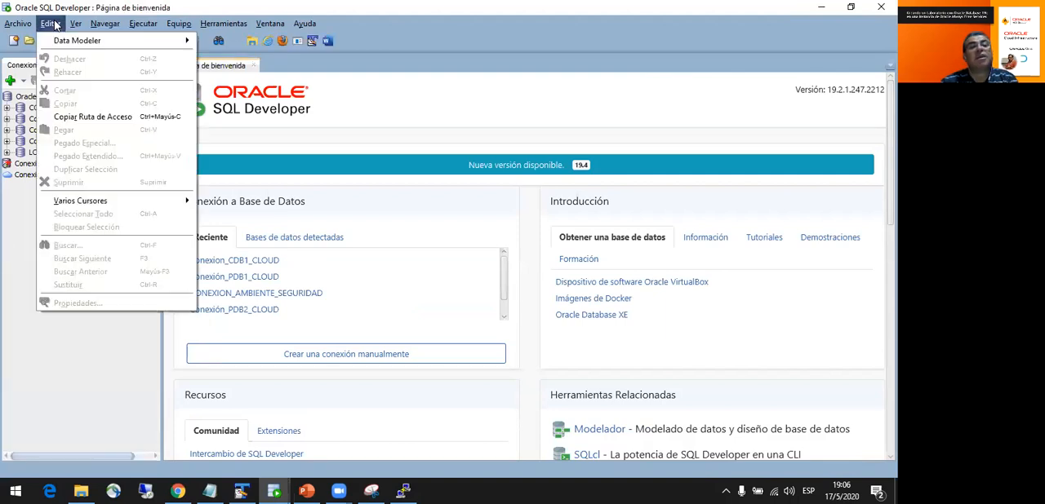
mouse_move(73, 28)
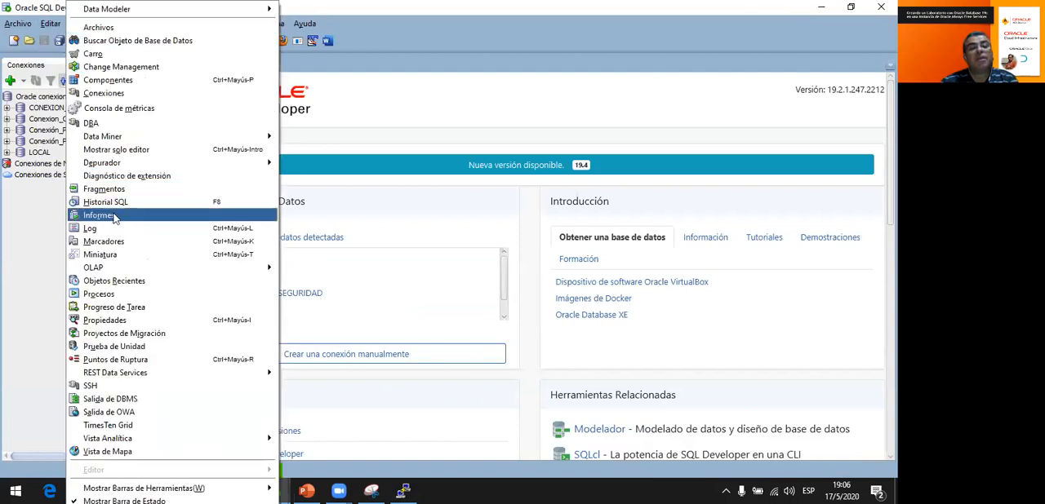
click(112, 387)
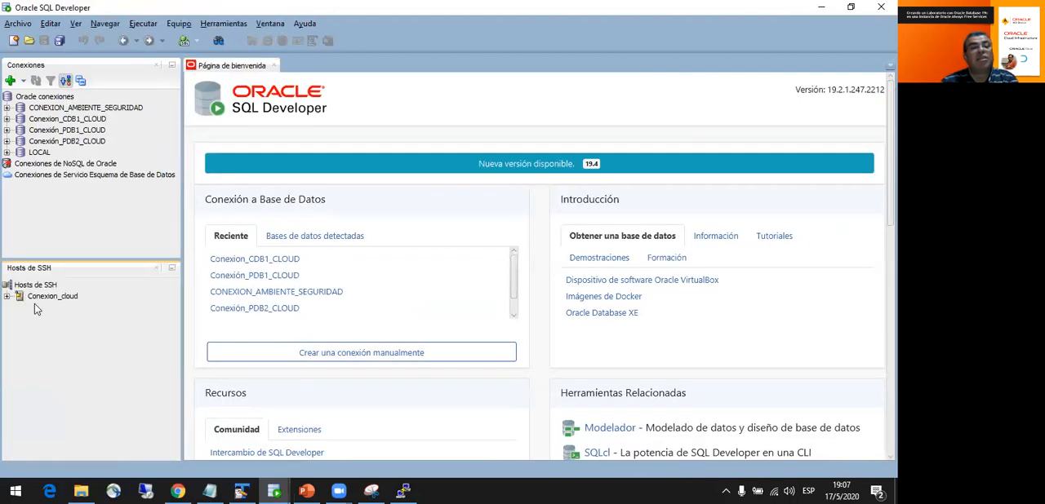
- Expand the Conexion_cloud SSH host and review the properties of its local port forward, leaving them without changes
click(7, 298)
click(55, 310)
right_click(55, 310)
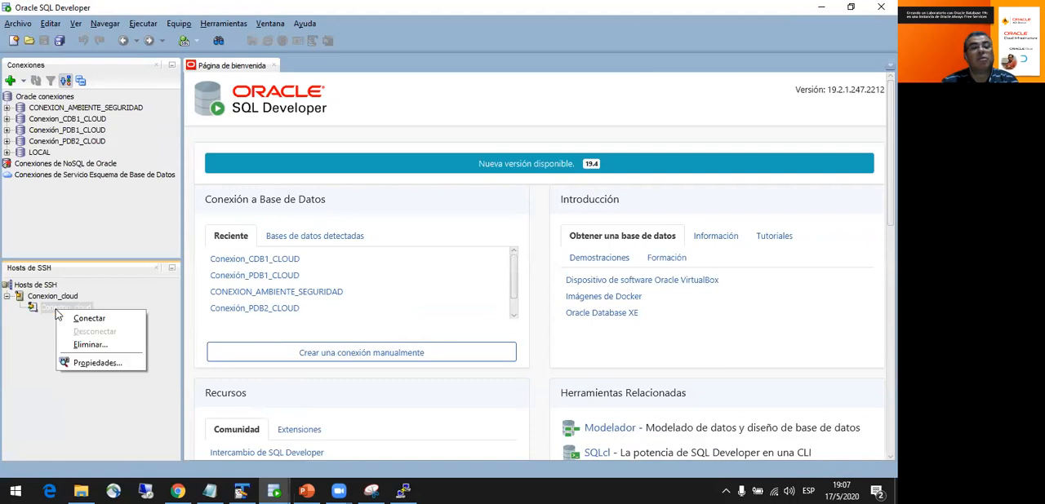
click(91, 364)
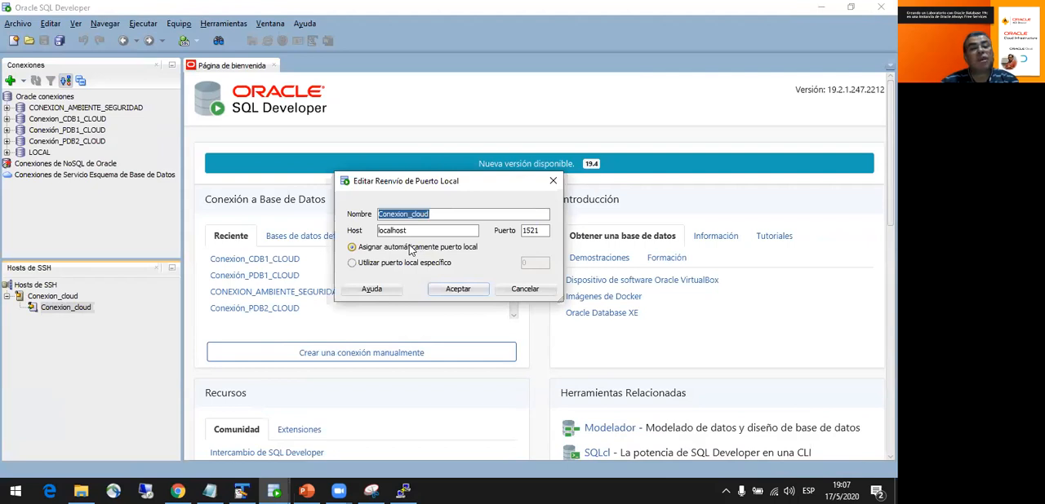
click(515, 292)
- Review the Conexion_cloud SSH host's address, user and key file in its properties, and close them without changes
click(54, 297)
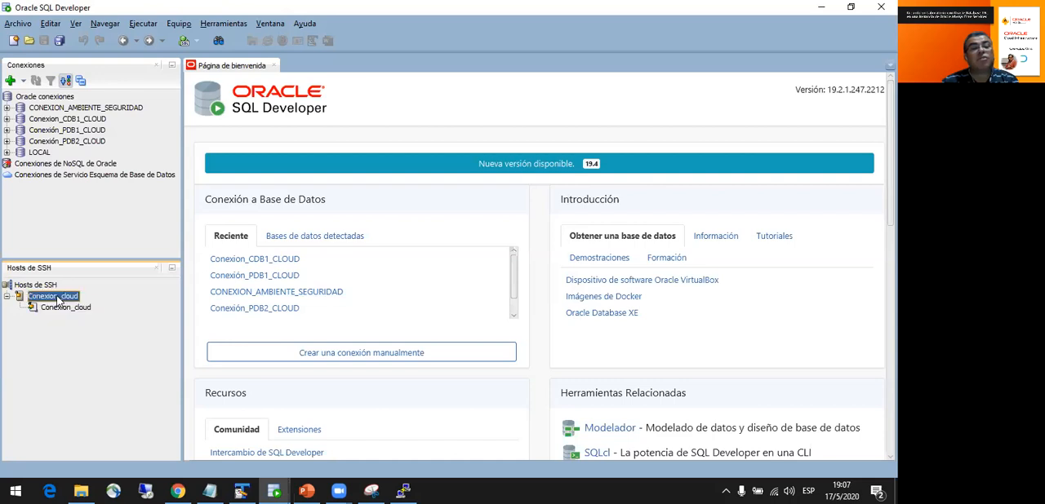
right_click(57, 302)
click(90, 394)
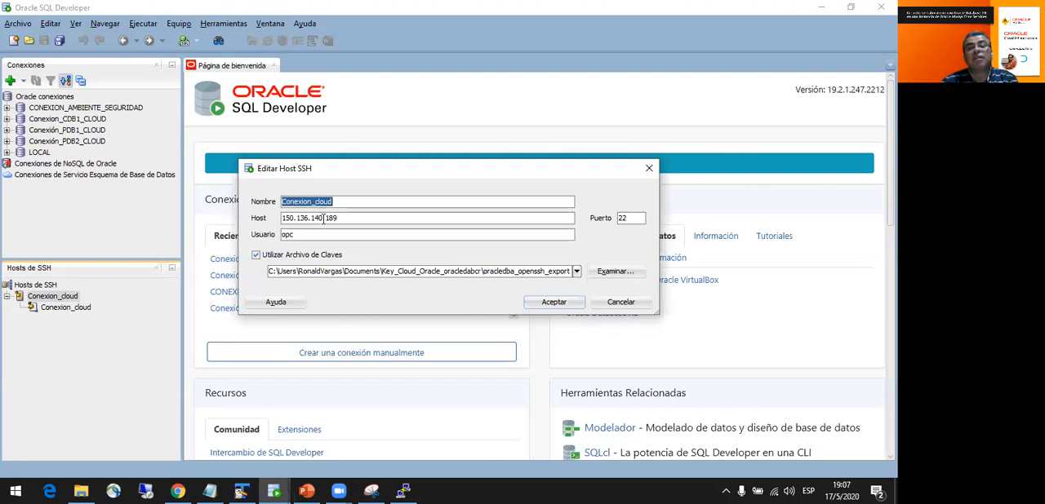
drag(338, 218, 259, 219)
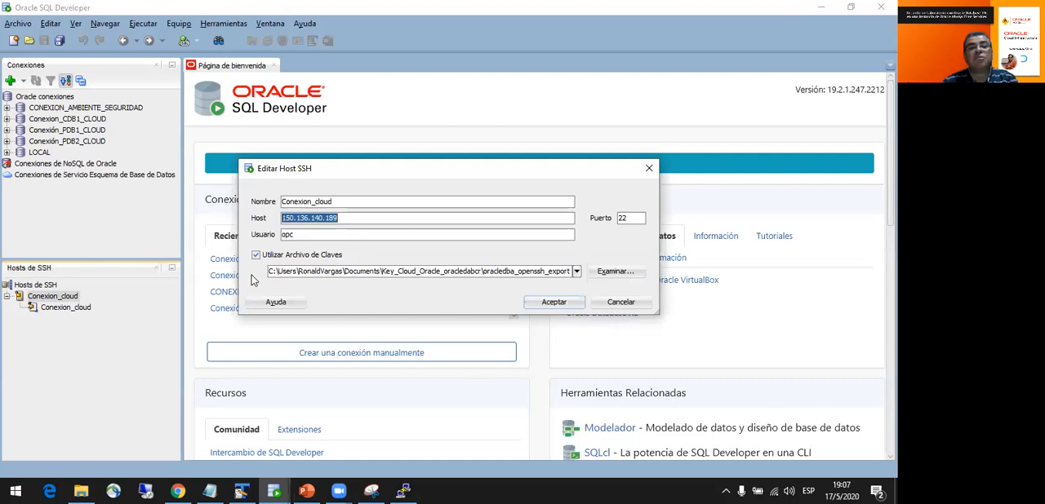
click(296, 235)
drag(296, 235, 253, 232)
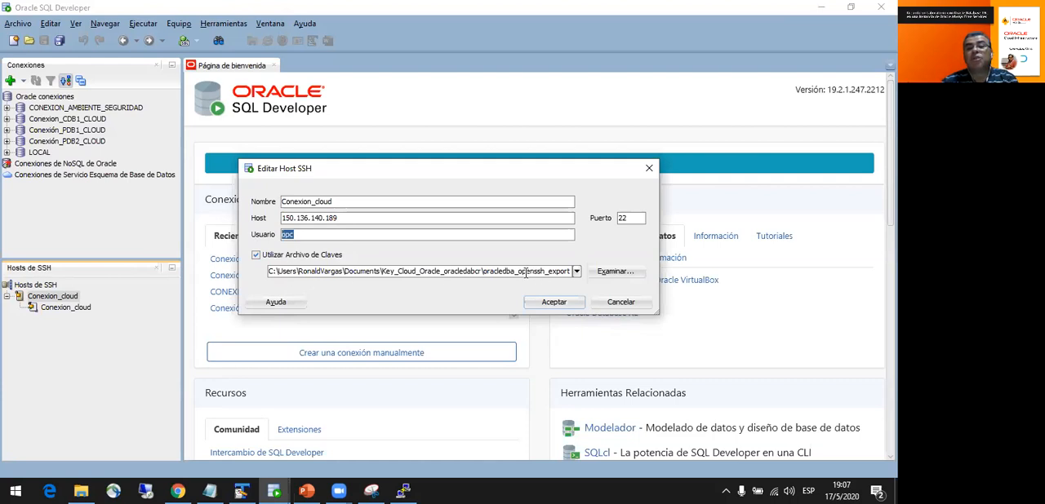
drag(523, 272, 544, 272)
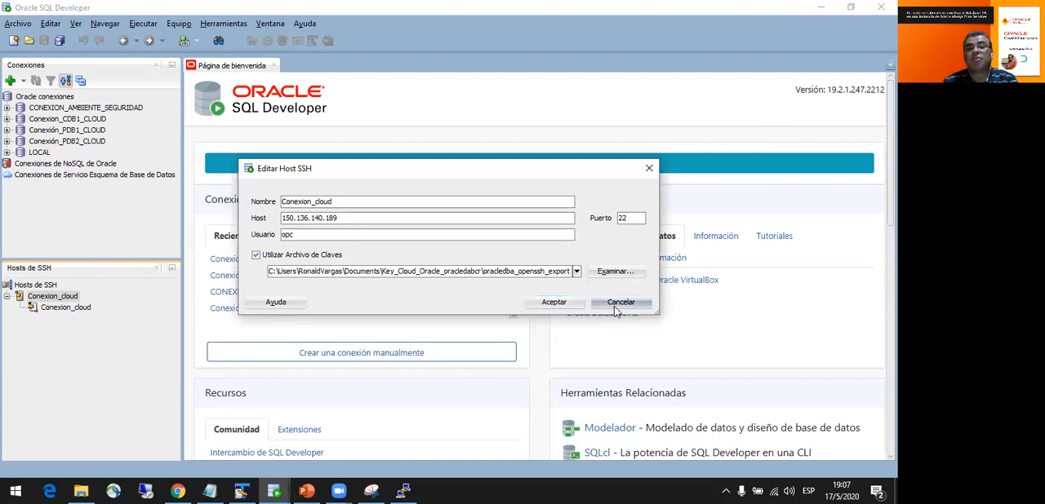
click(614, 306)
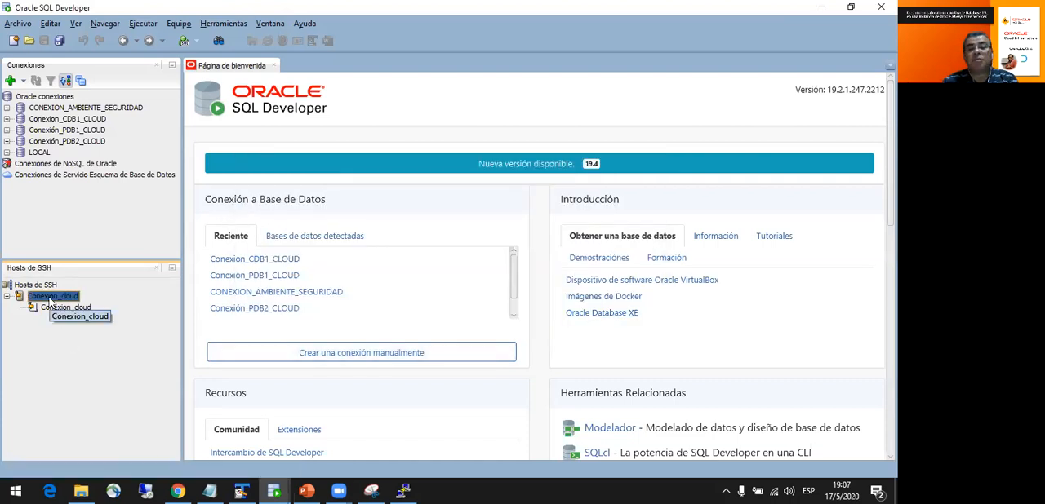
- Connect to Conexión_PDB1_CLOUD, entering the system account's password and the passphrase of the SSH key
click(7, 130)
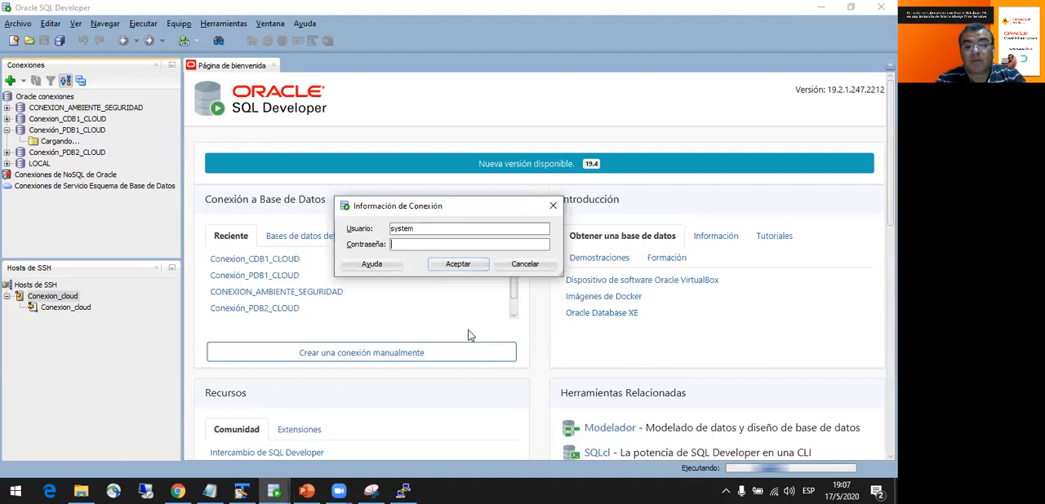
text(oracle)
key(Return)
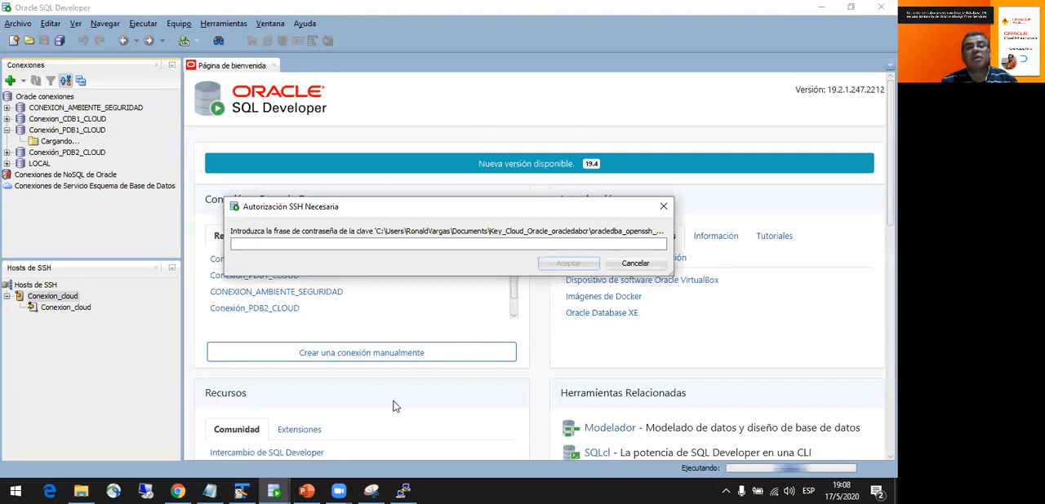
text(•••••)
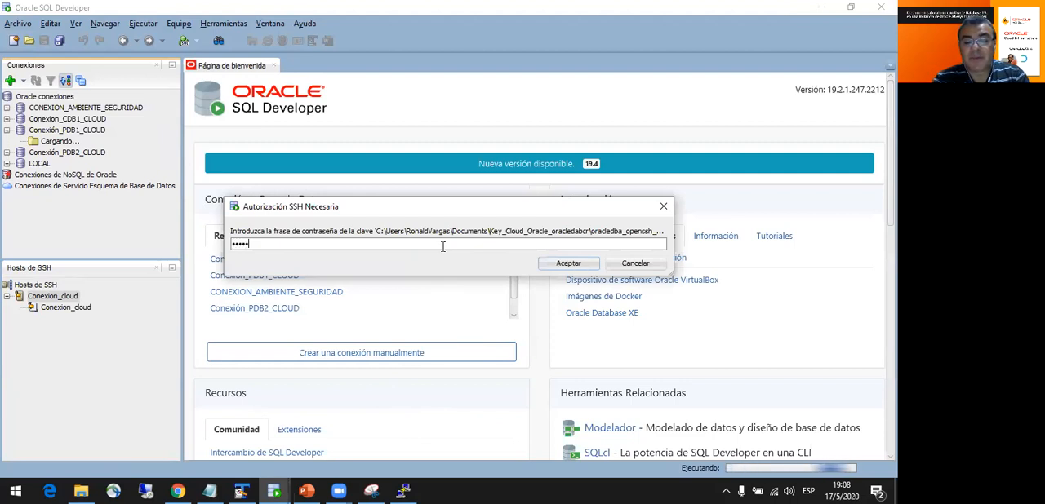
text(•••••••••••••••••)
key(Return)
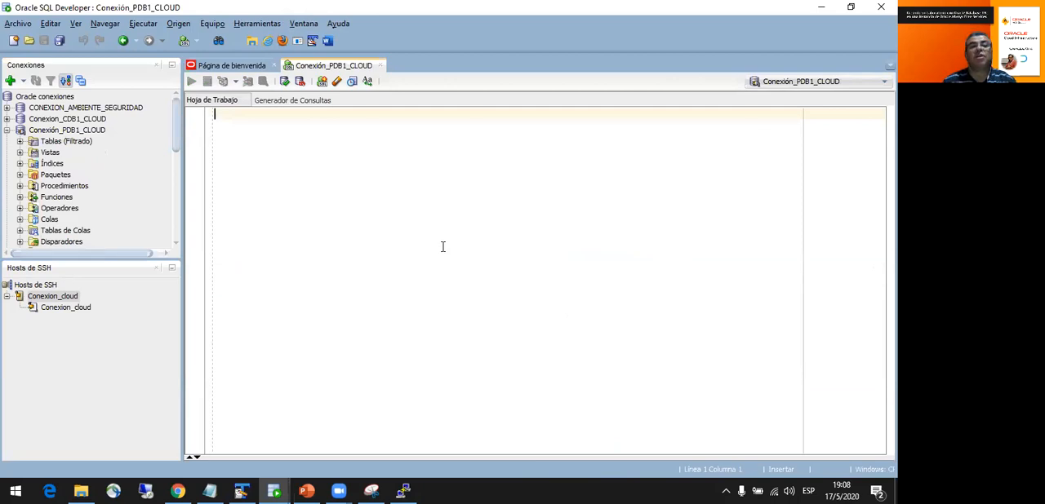
- Minimise the SSH hosts pane and expand the HR user's tables under Otros Usuarios of Conexión_PDB1_CLOUD
click(158, 268)
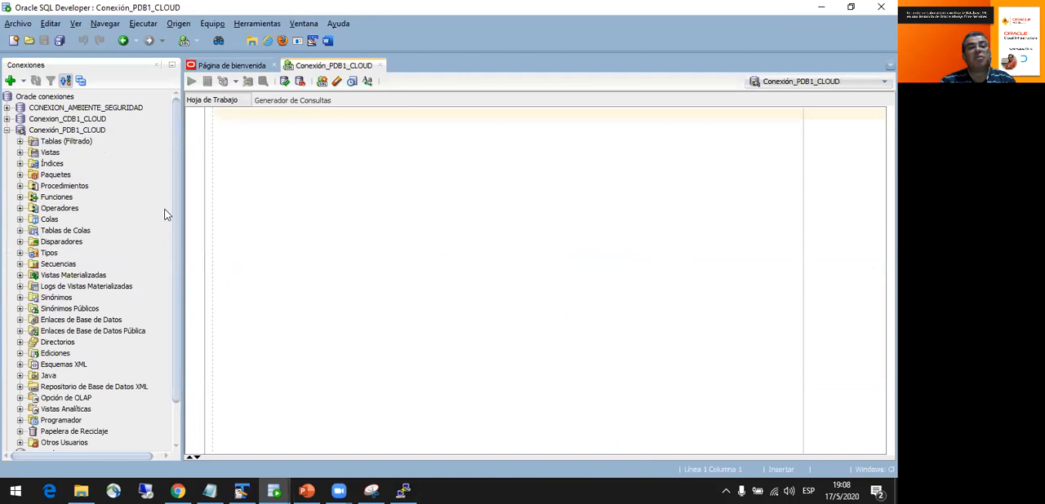
scroll(178, 229, down, 2)
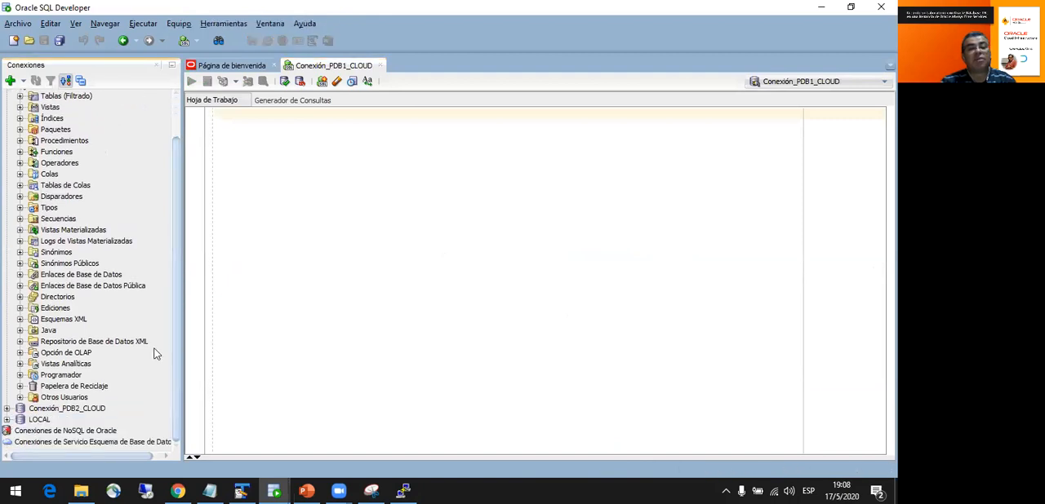
click(21, 397)
scroll(112, 308, down, 9)
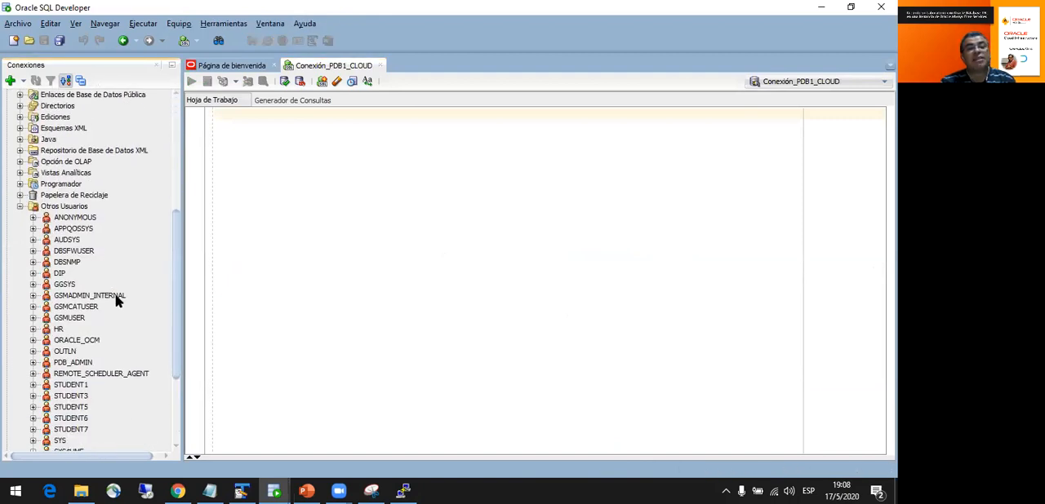
scroll(114, 320, down, 1)
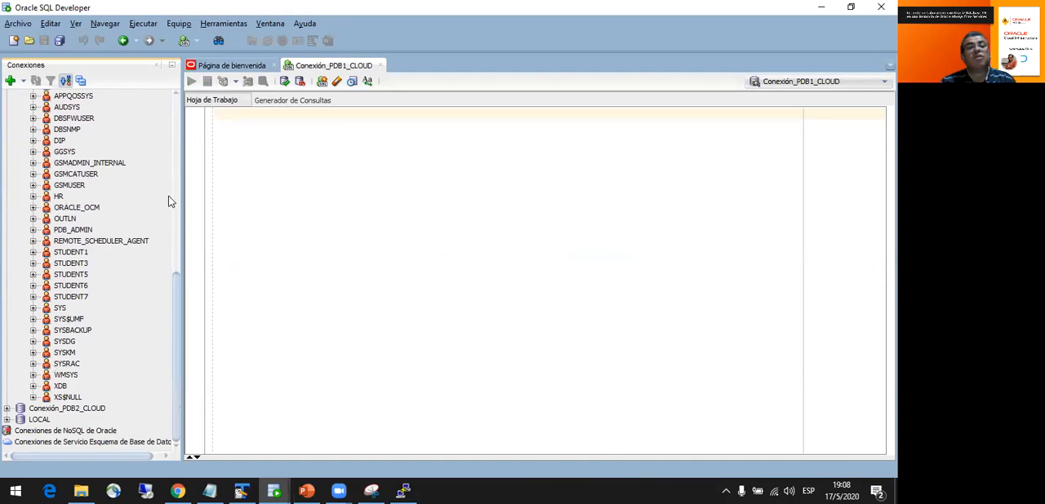
click(32, 197)
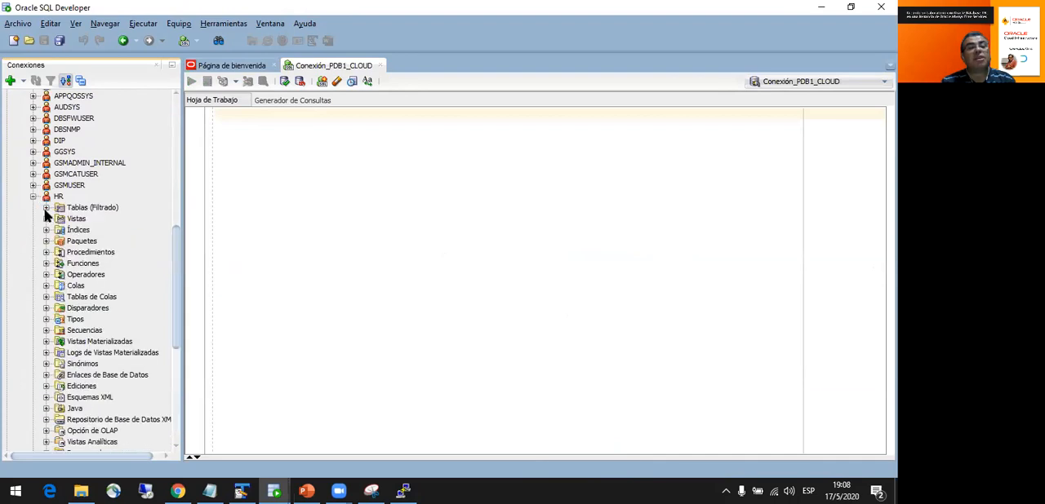
click(46, 207)
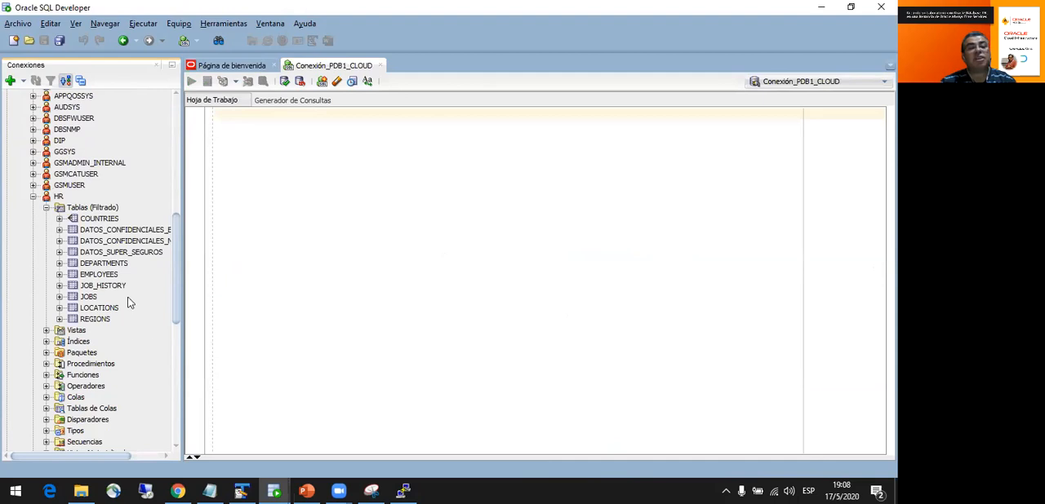
- Open HR's EMPLOYEES table and view its column definitions and data rows
click(102, 275)
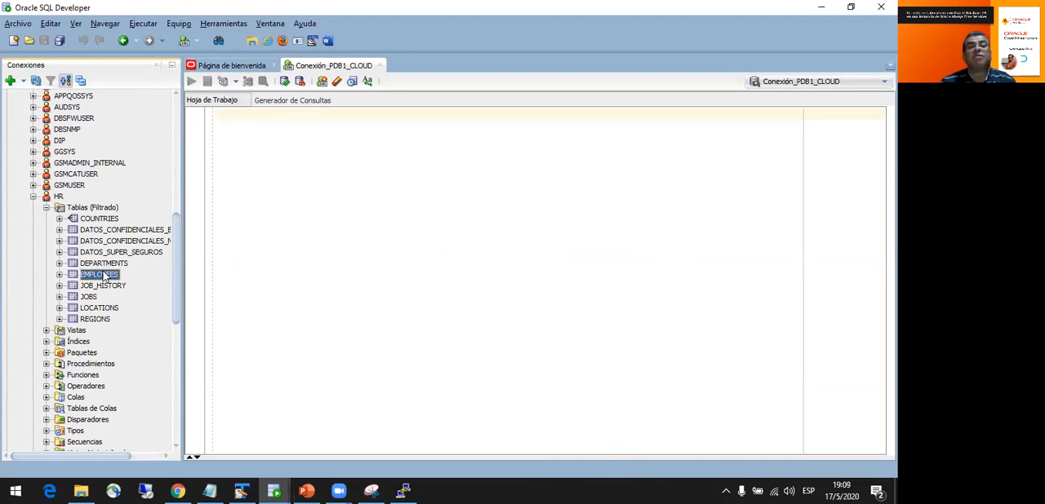
double_click(93, 276)
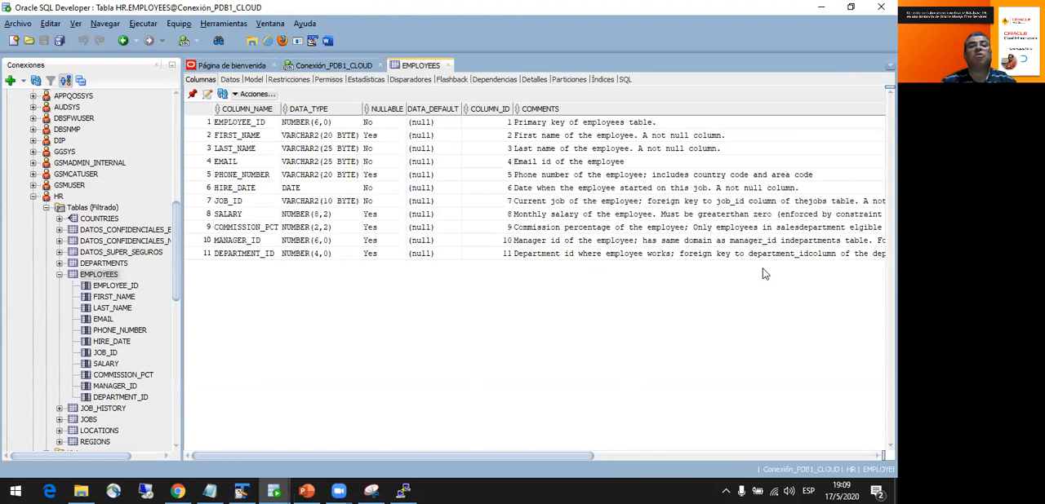
click(229, 79)
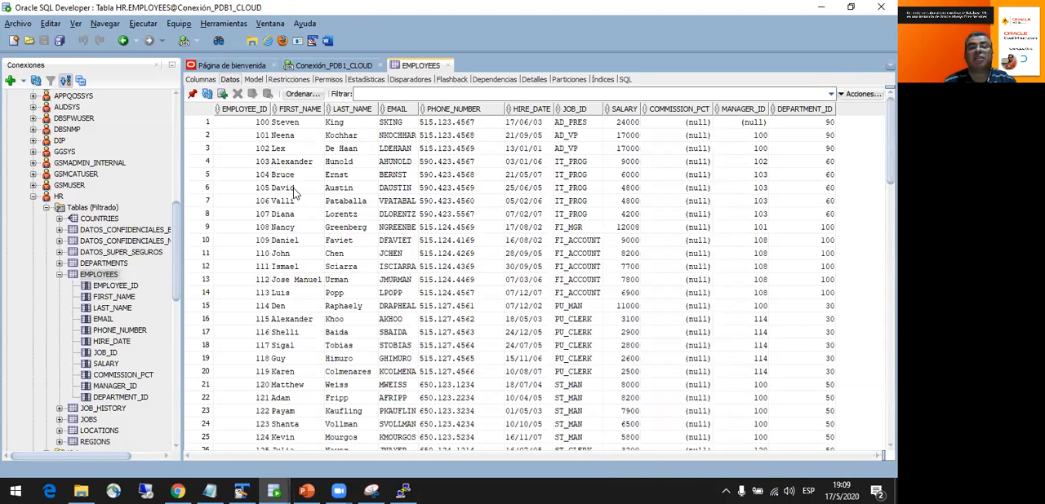
- In the Conexión_PDB1_CLOUD worksheet, run "select * from hr.employees;" and enlarge the query results area
click(333, 65)
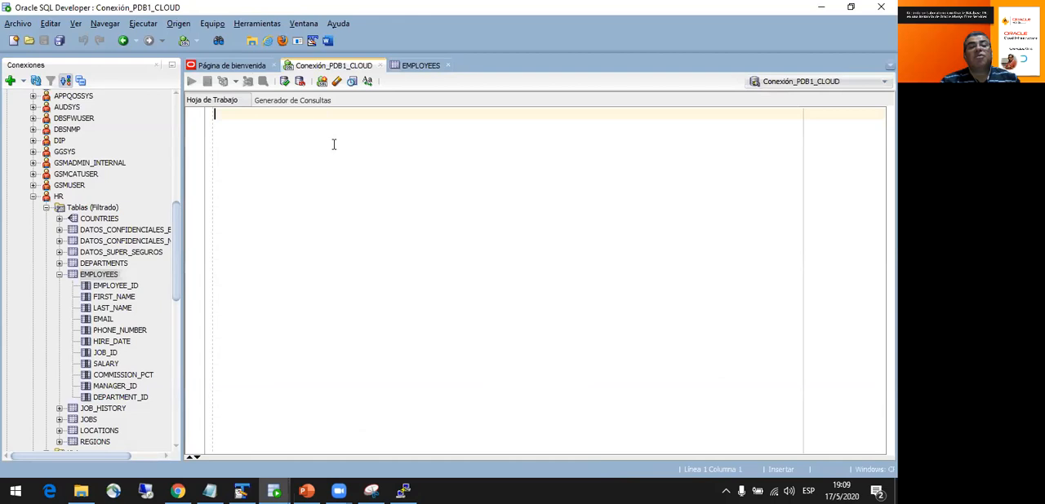
text(selec)
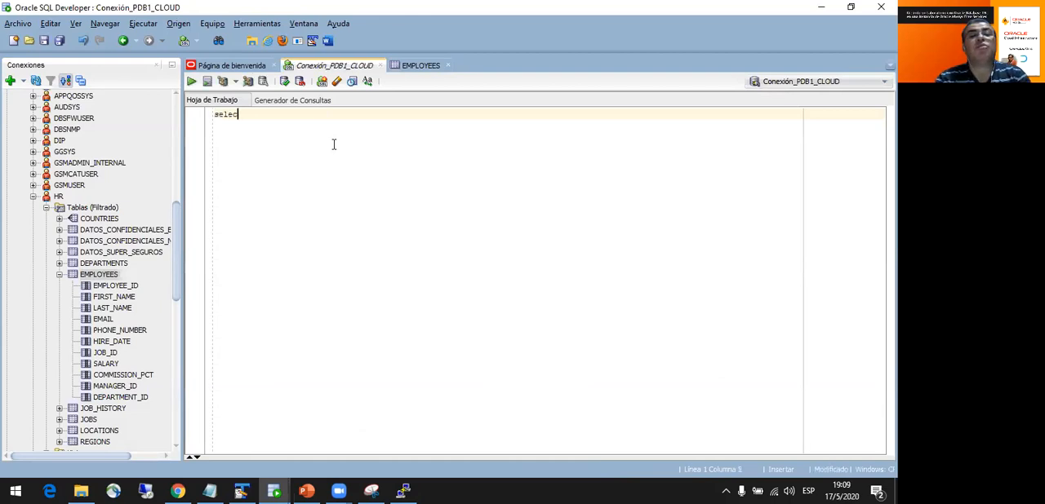
text(t * from hr)
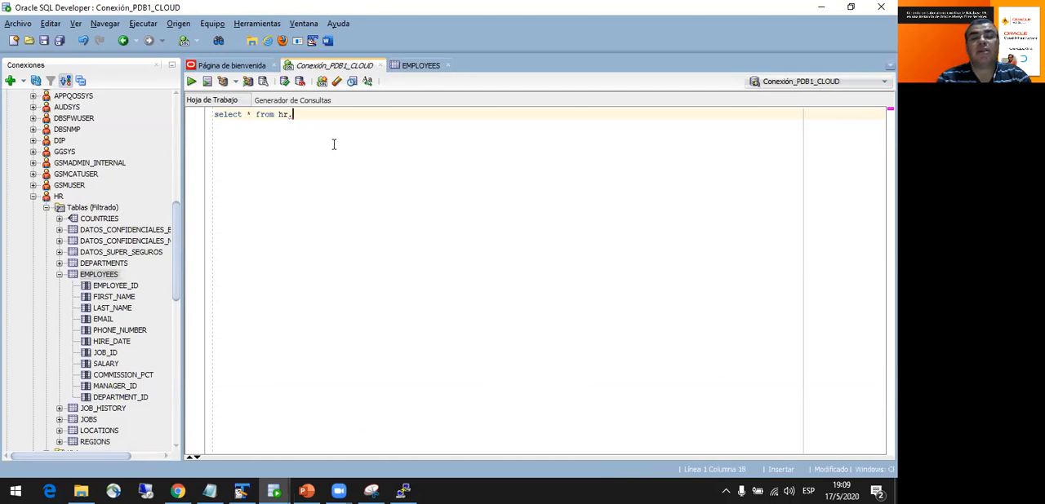
text(.)
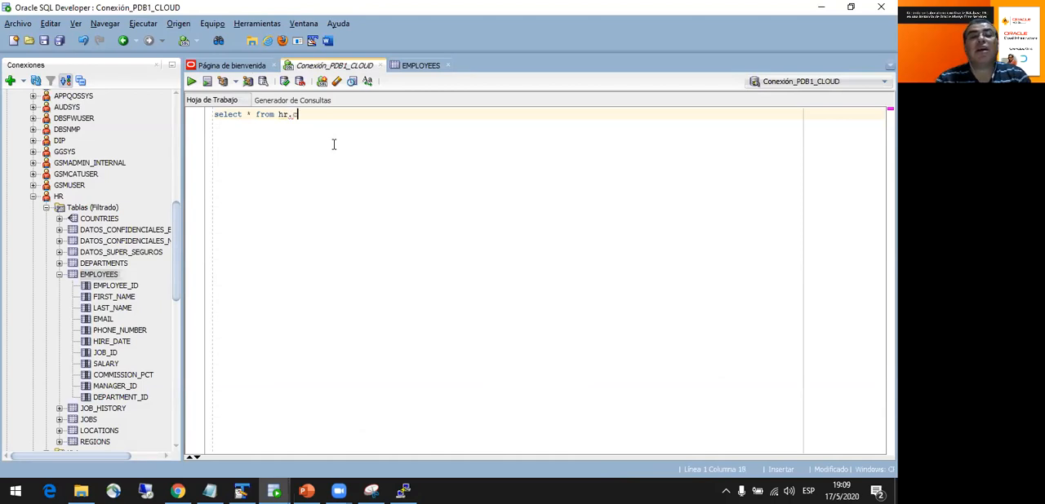
text(employees;)
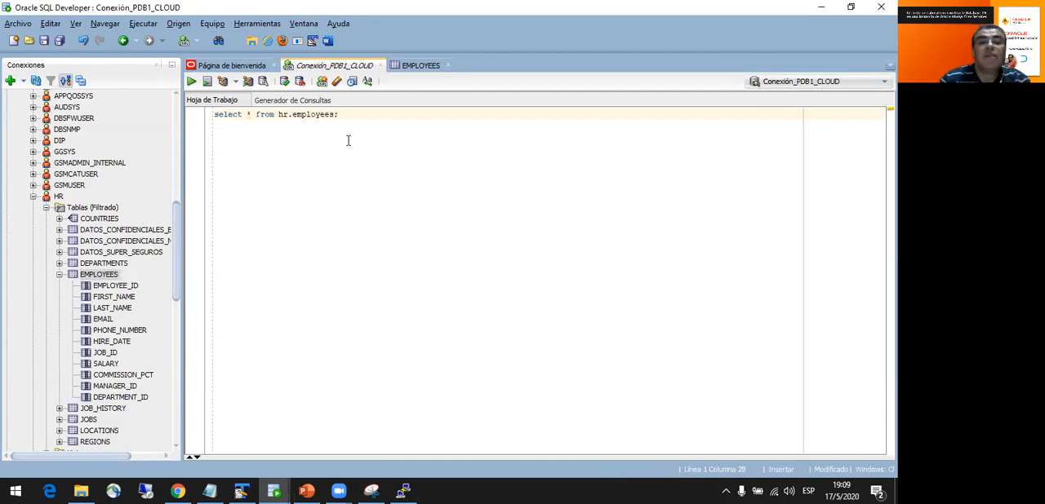
drag(339, 115, 164, 119)
click(192, 81)
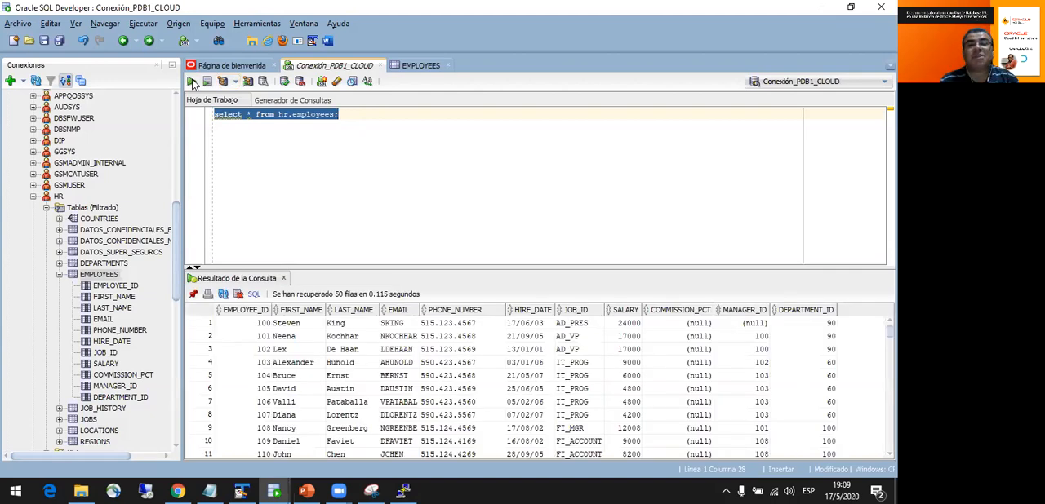
drag(408, 266, 411, 169)
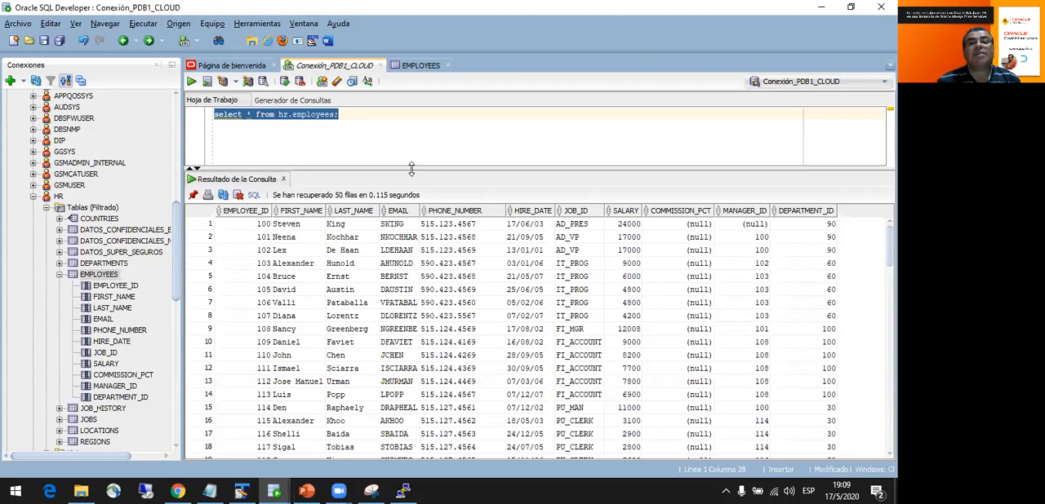
- Add the query "select * from v$version;" two lines below the first one and run only that statement
click(409, 135)
key(Return)
key(Return)
text(select * from v$)
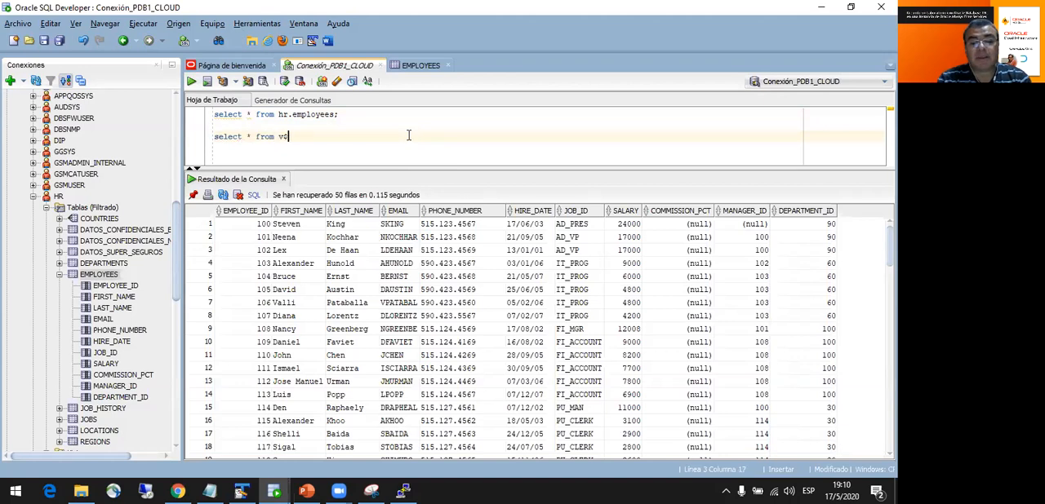
text(version;)
drag(326, 136, 212, 136)
click(193, 83)
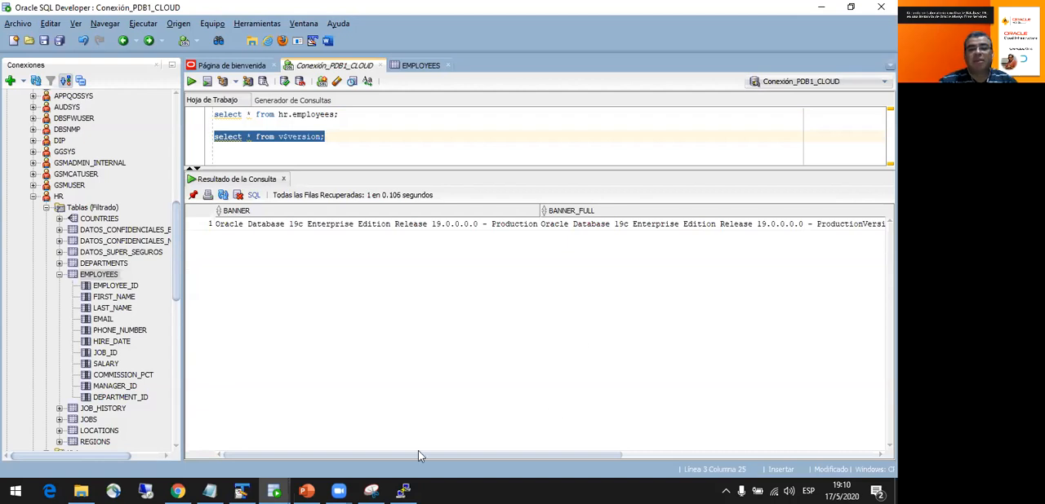
- Switch to the PowerPoint presentation to show its closing questions slide
click(306, 491)
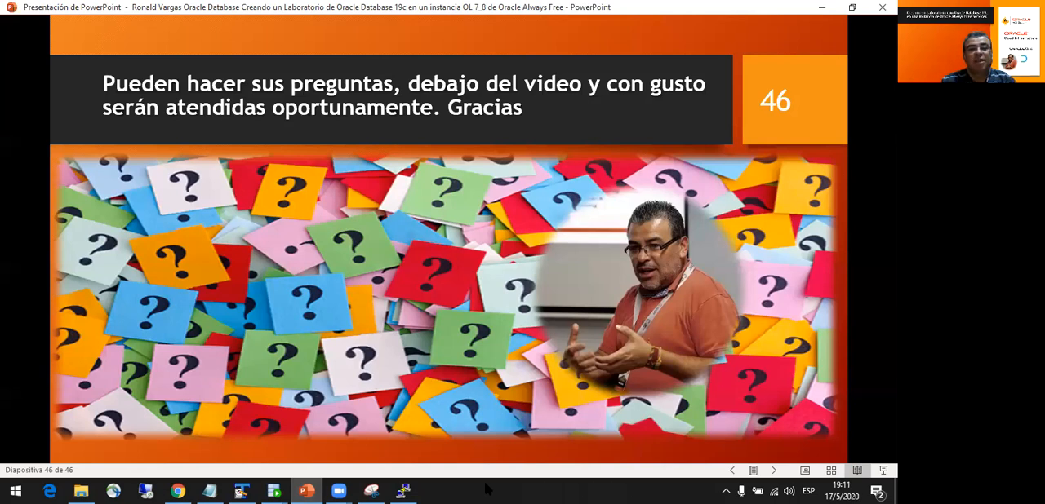
- Switch to Chrome and sign in to the bookmarked Oracle Cloud console in a new tab, using the oracleidentitycloudservice identity provider
click(177, 491)
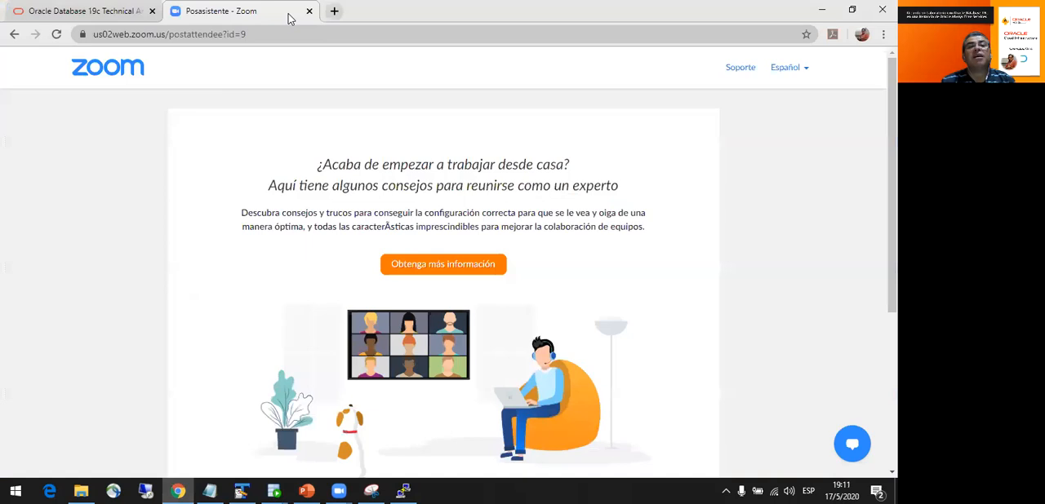
key(ctrl+t)
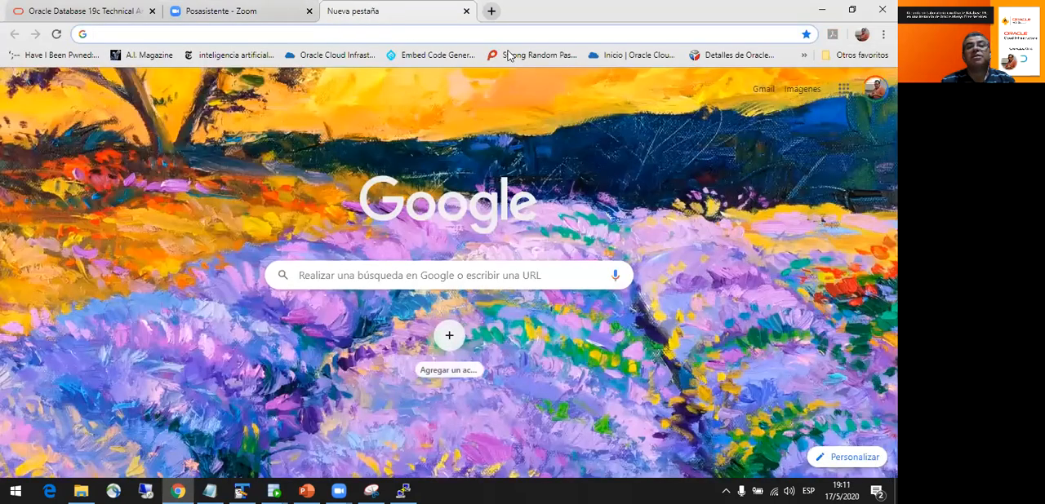
click(606, 55)
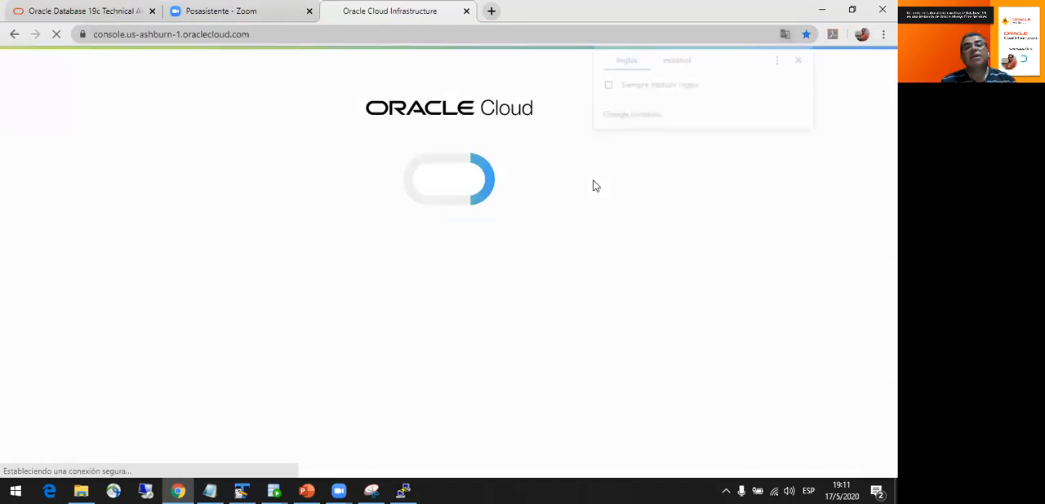
scroll(579, 206, down, 2)
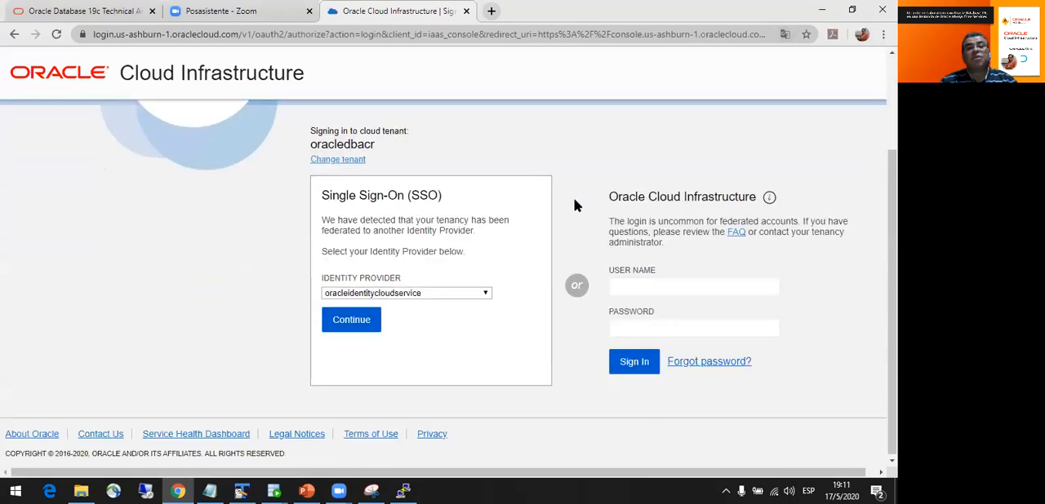
click(364, 319)
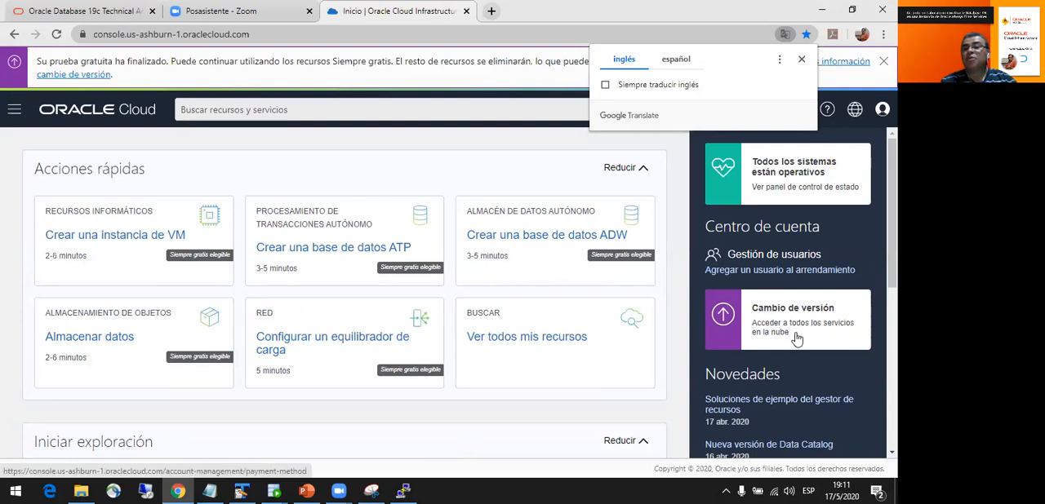
- Display the list of compute instances in the Oracle Cloud console and check the Oracle Linux instance's state
click(14, 109)
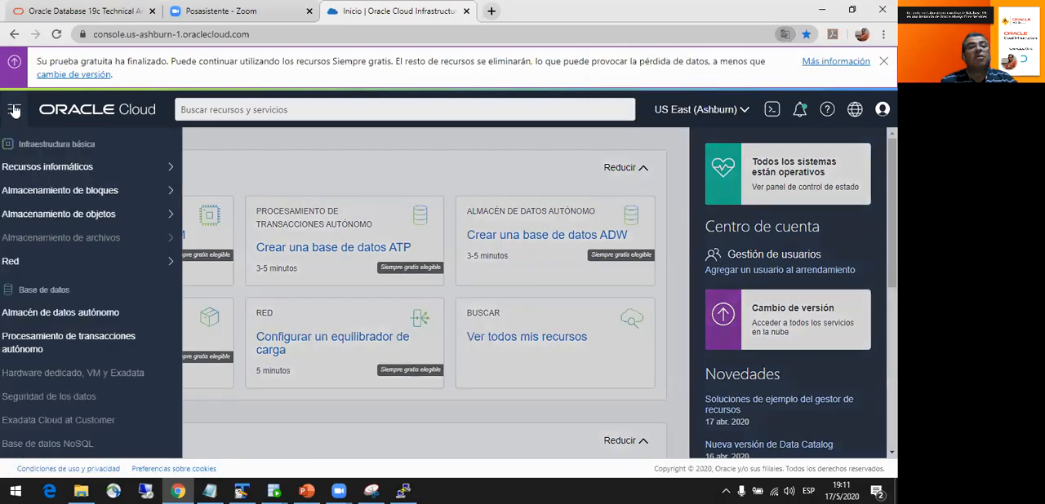
mouse_move(63, 170)
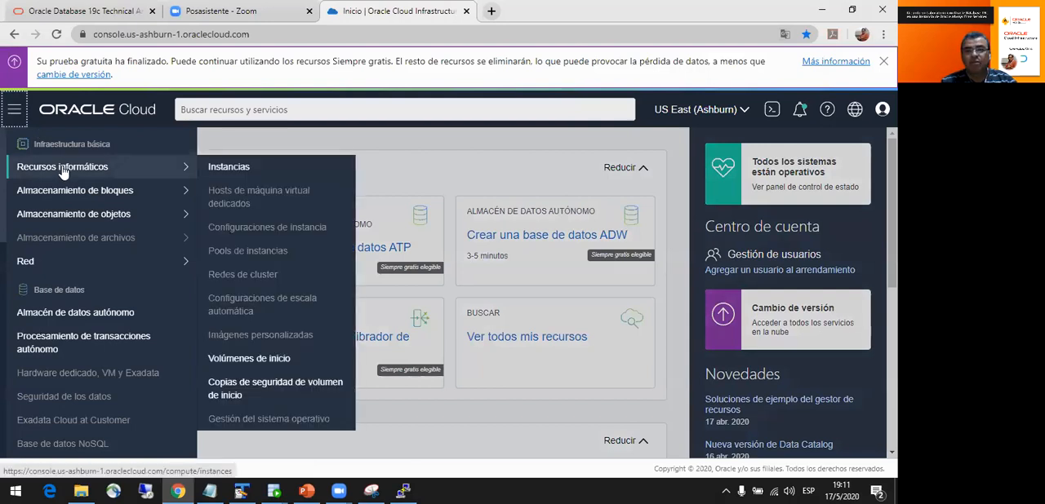
click(230, 169)
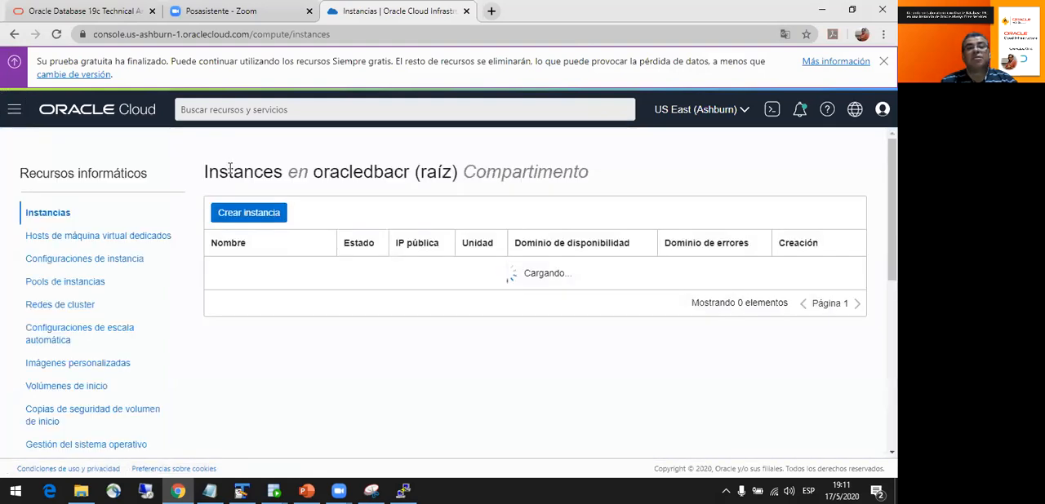
scroll(424, 315, down, 2)
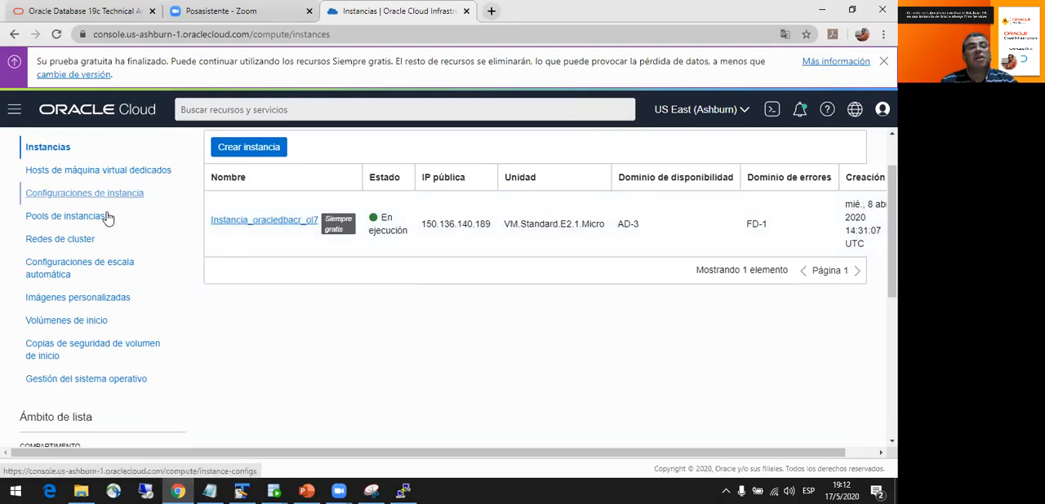
- Display the Autonomous Data Warehouse databases (Almacén de datos autónomo) and check their state
click(15, 112)
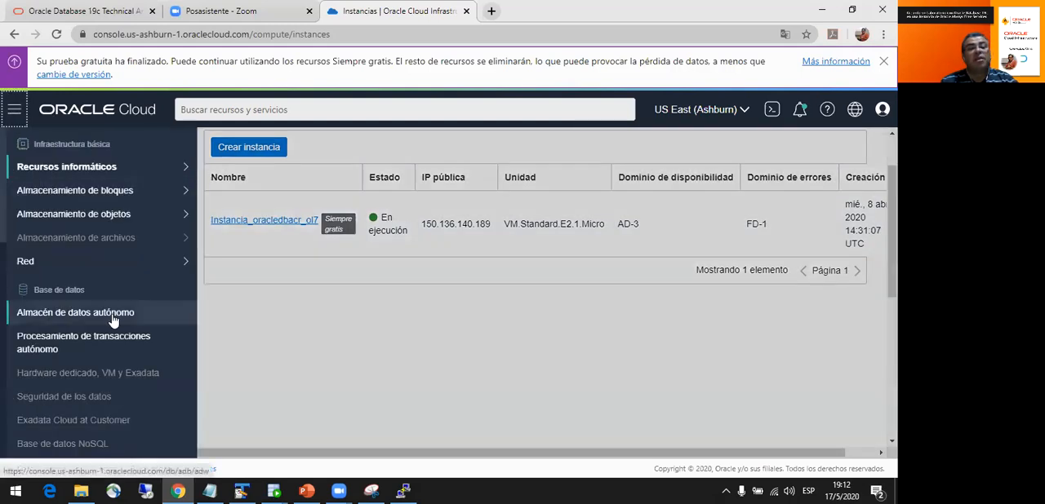
click(80, 317)
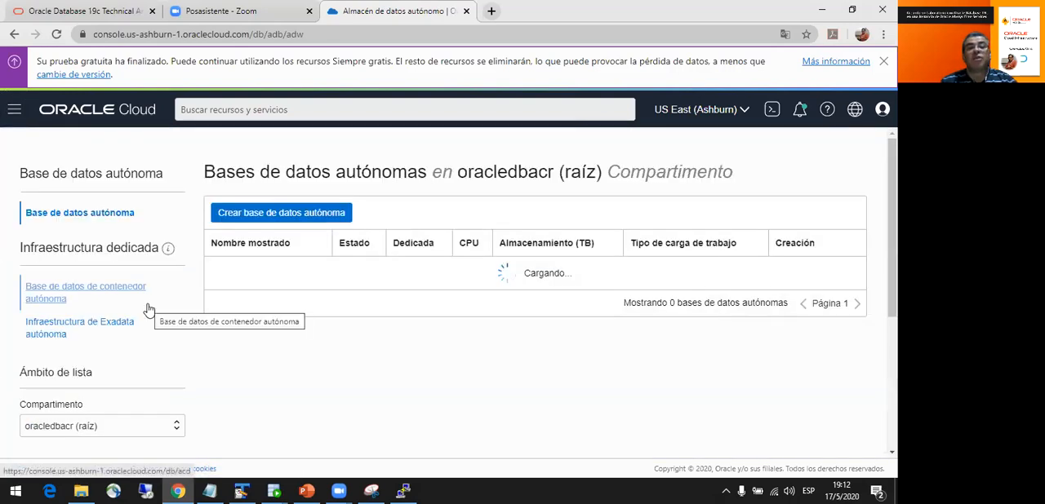
scroll(256, 289, down, 1)
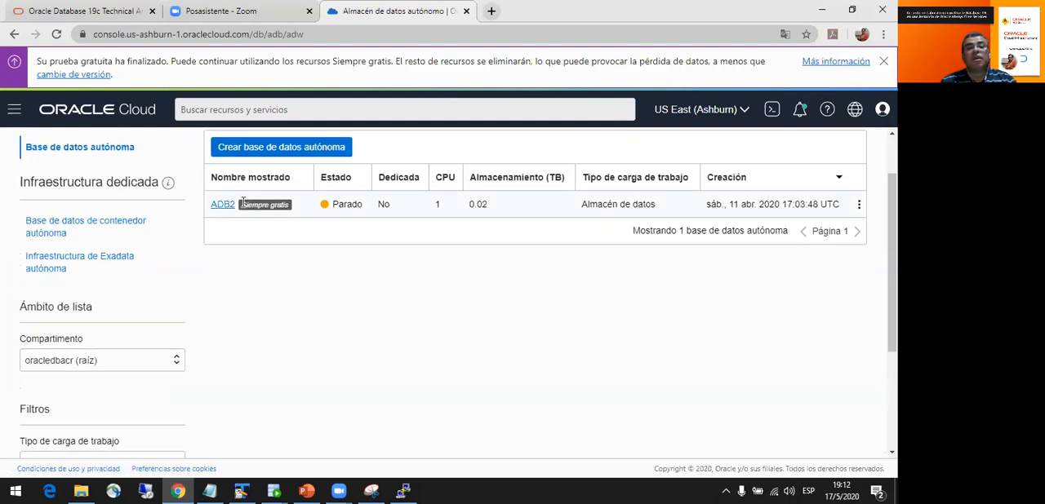
- Open the details of the ADB2 autonomous database and review its general information, infrastructure, backup and maintenance data
scroll(356, 276, up, 1)
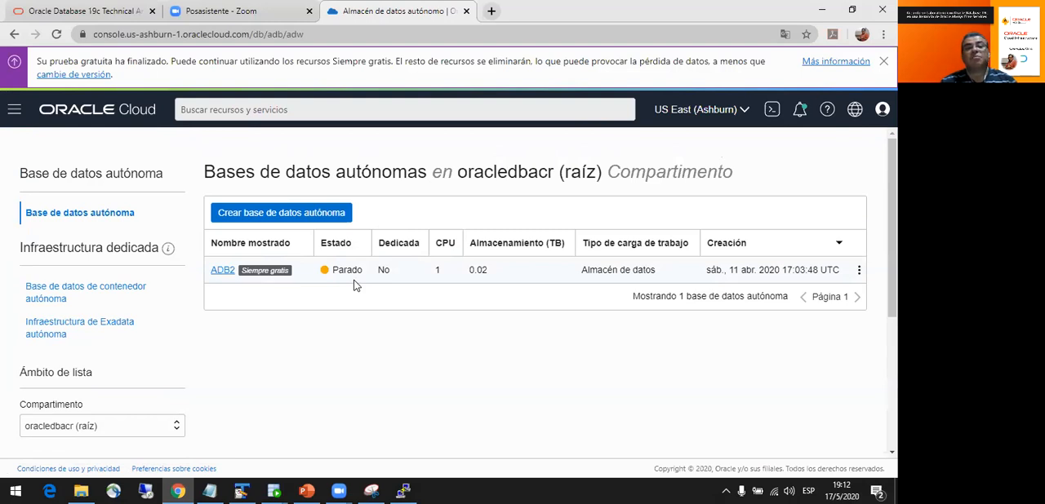
click(860, 275)
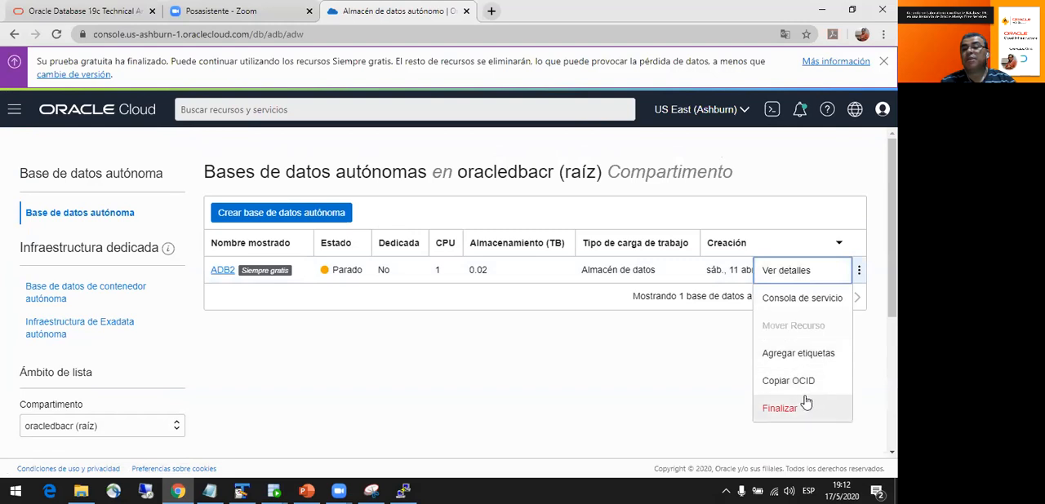
click(595, 365)
click(222, 270)
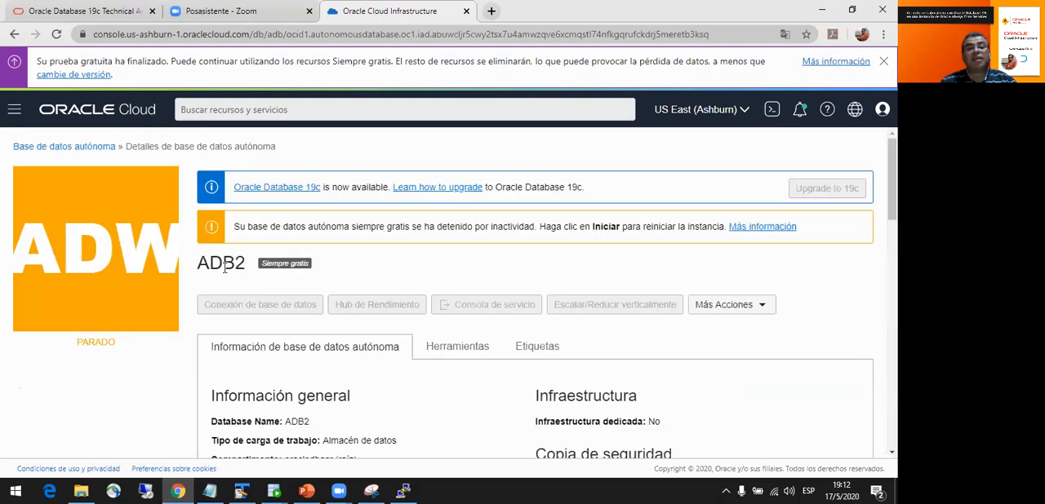
scroll(225, 268, down, 3)
scroll(224, 267, down, 3)
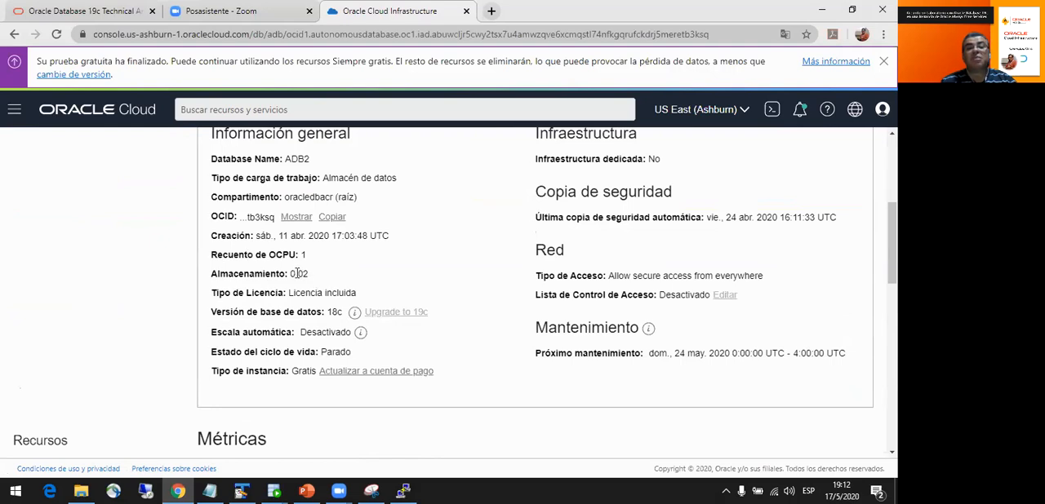
scroll(298, 274, down, 1)
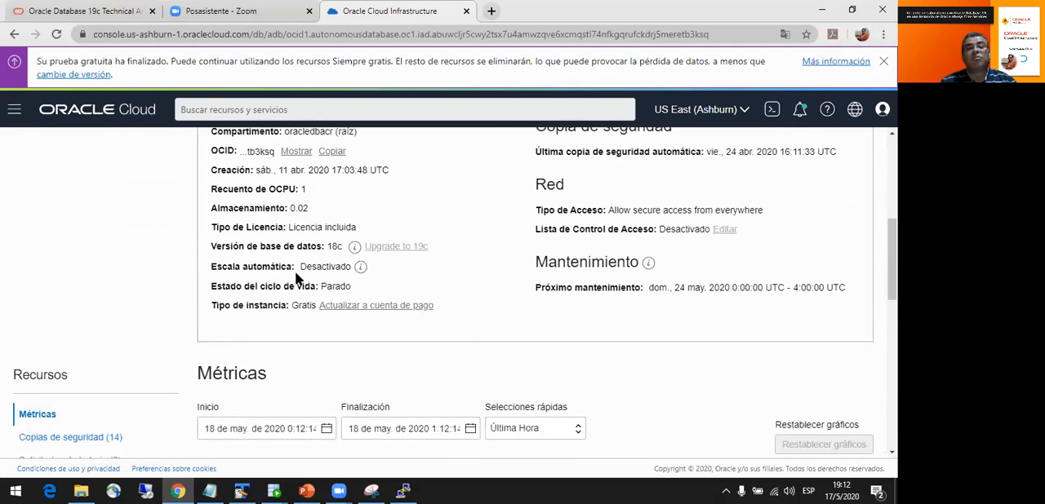
scroll(297, 280, down, 2)
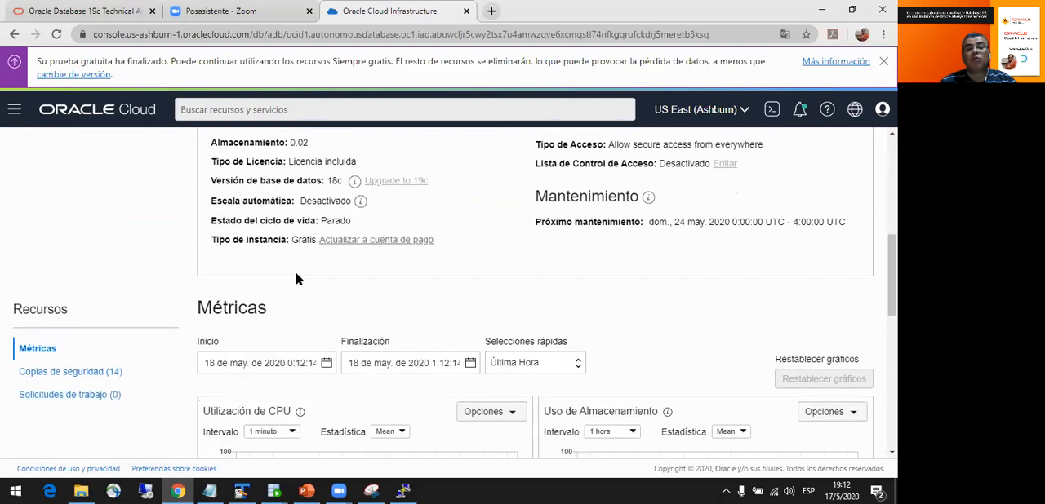
scroll(298, 280, up, 5)
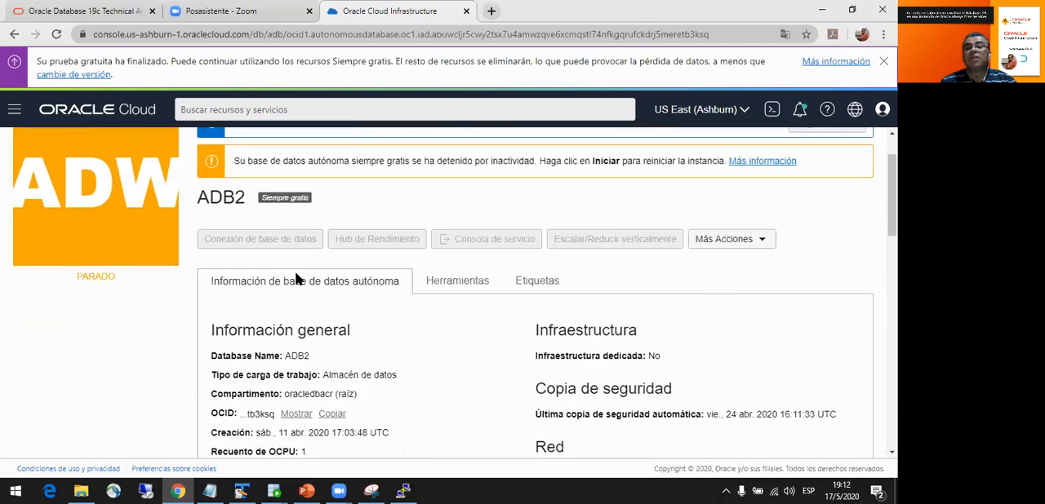
scroll(362, 275, up, 1)
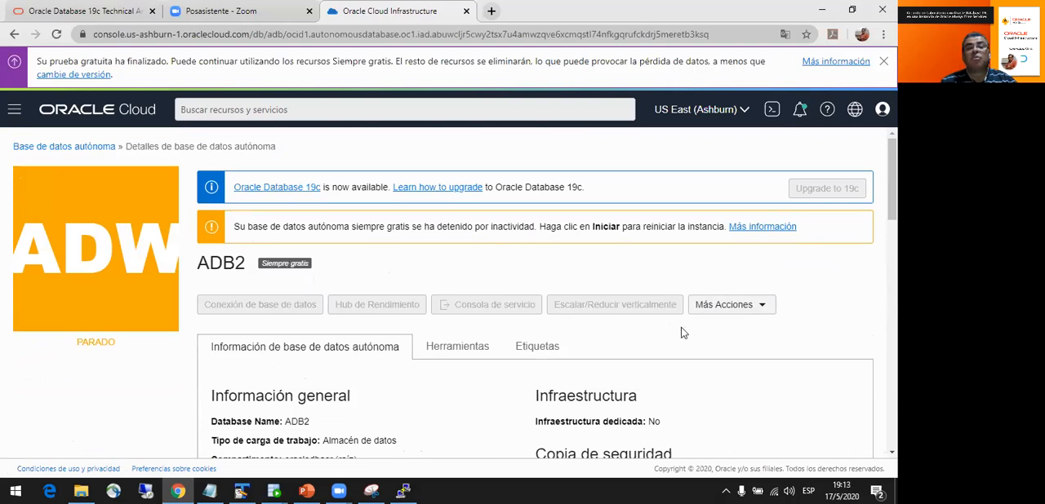
- Start the stopped ADB2 autonomous database and check its state until it is available
click(765, 307)
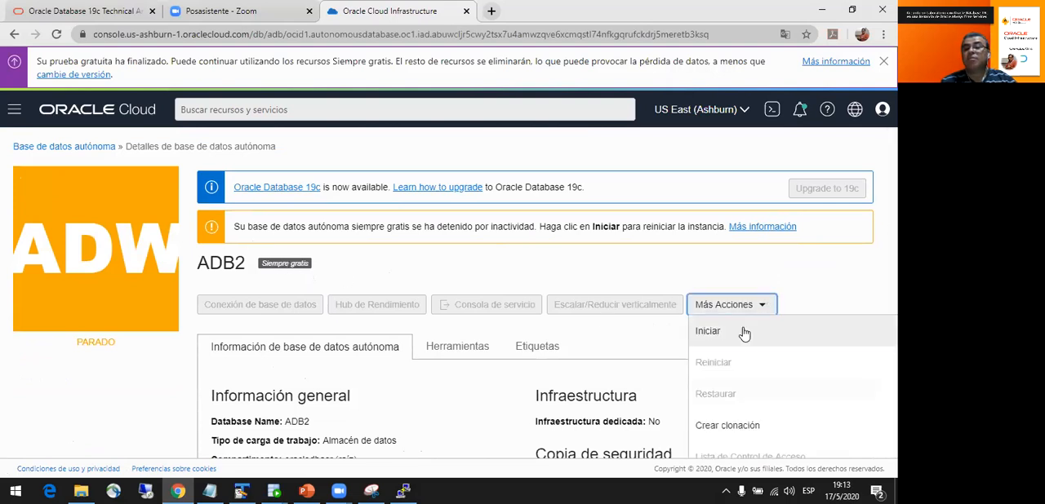
click(741, 330)
click(255, 236)
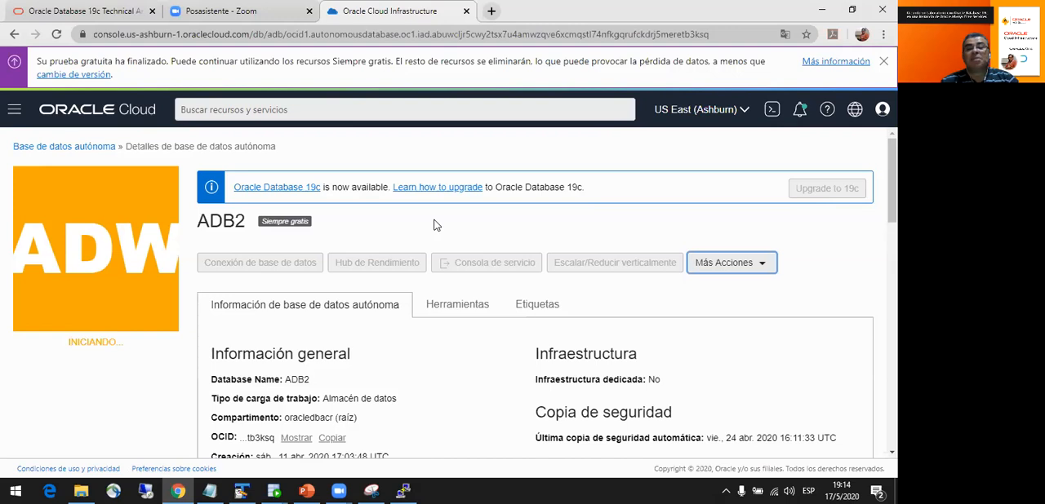
scroll(271, 295, down, 1)
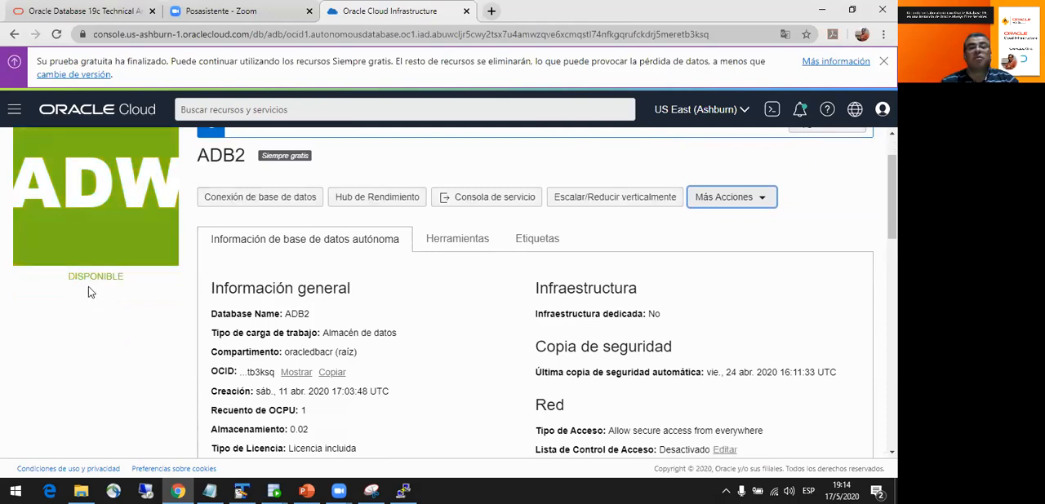
scroll(109, 286, up, 1)
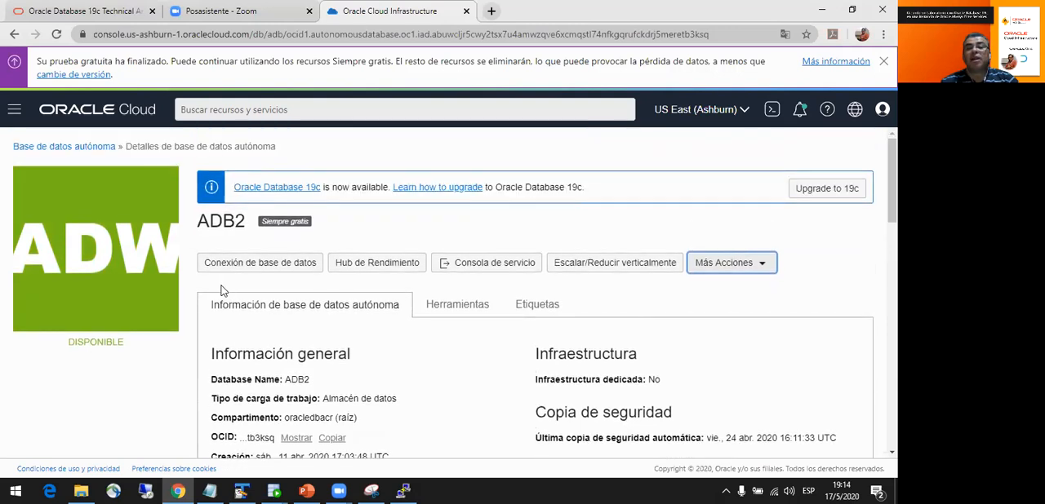
click(740, 267)
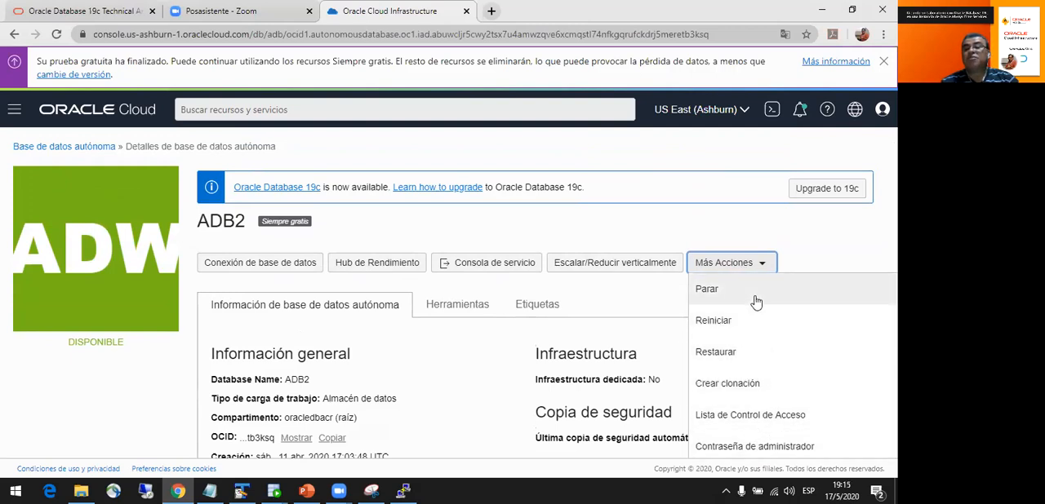
- Begin an instance wallet (Cartera de instancia) download from ADB2's database connection and fill the wallet password with the saved ADMIN credential
click(276, 265)
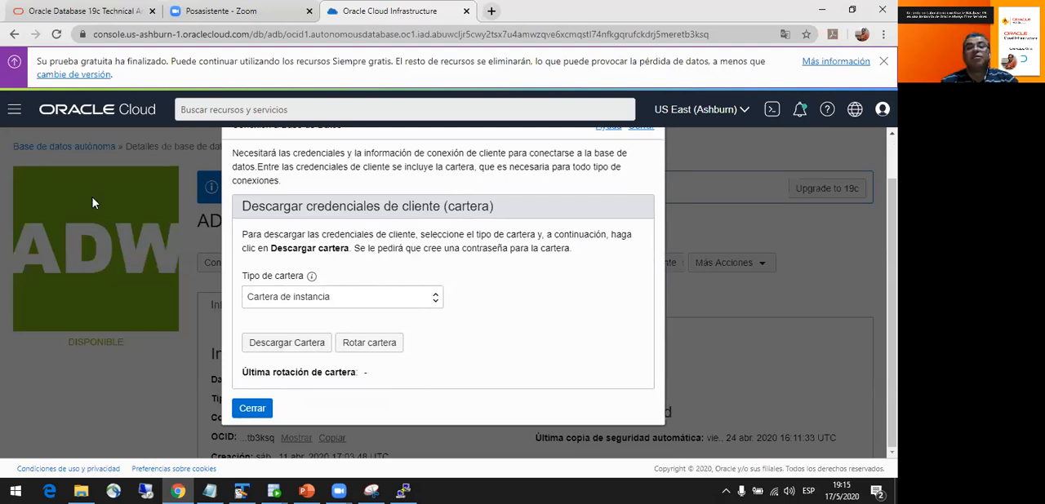
click(288, 343)
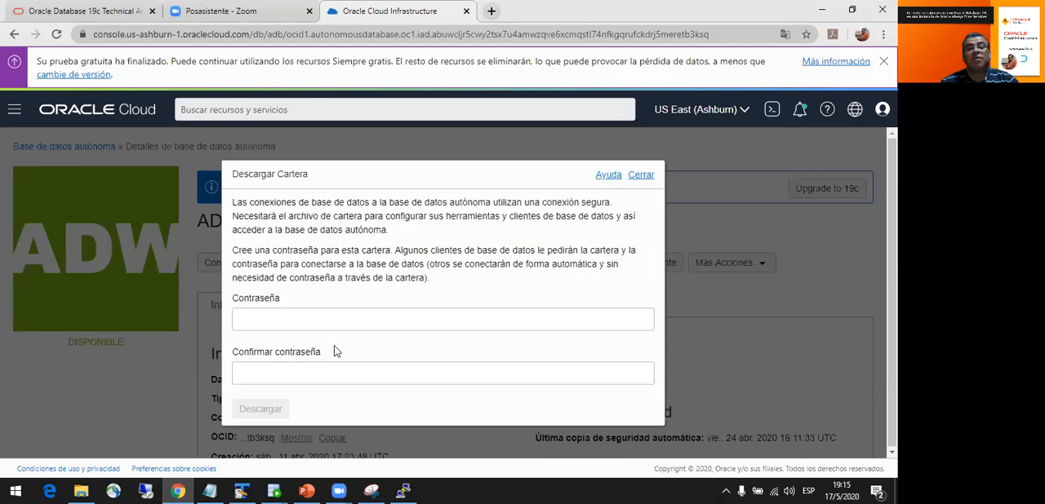
click(401, 316)
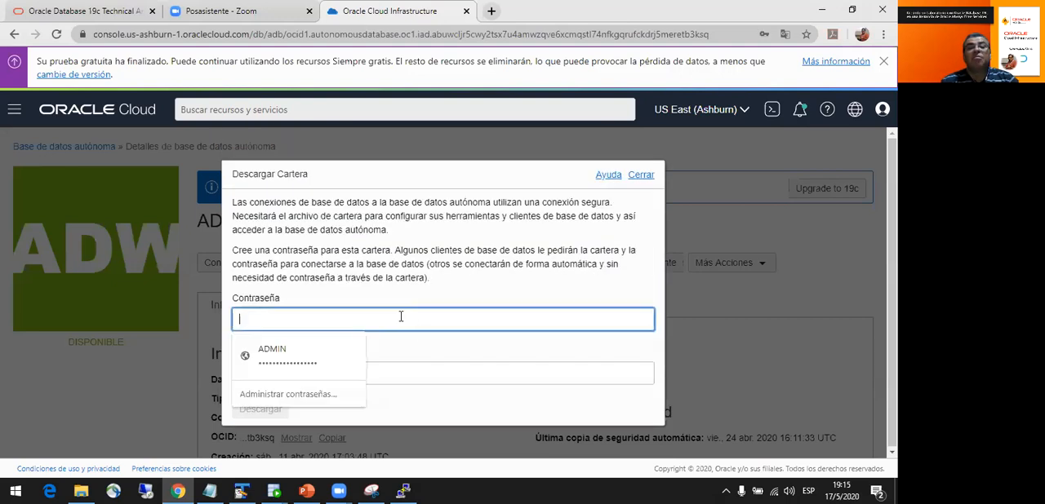
click(324, 352)
- Copy the ADMIN password from the Notepad notes, enter it as the wallet password confirmation, and download the wallet
click(279, 374)
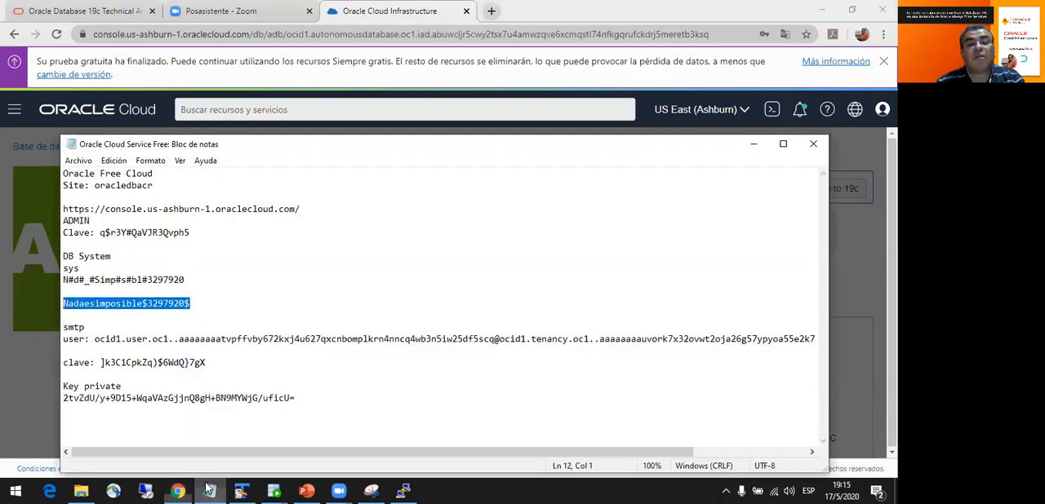
click(210, 491)
drag(191, 234, 100, 234)
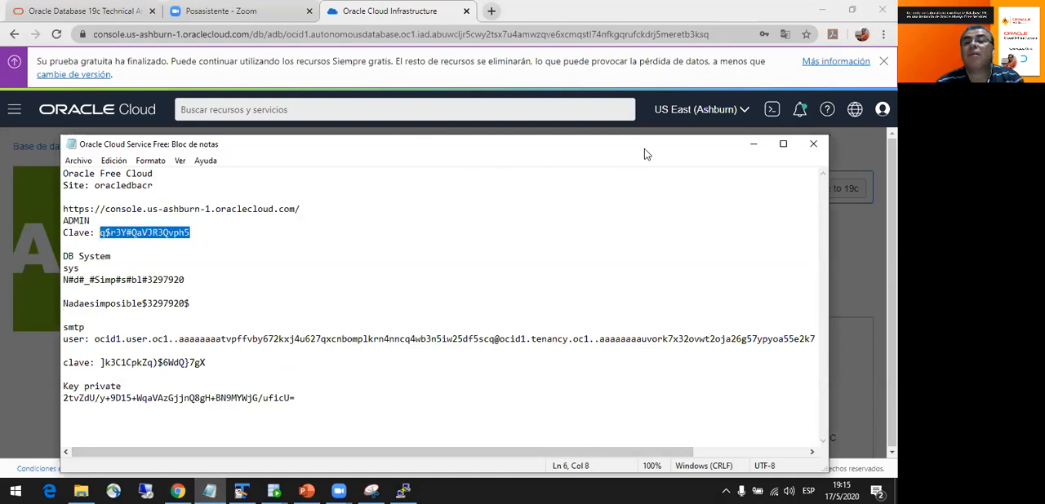
drag(644, 151, 505, 174)
click(606, 169)
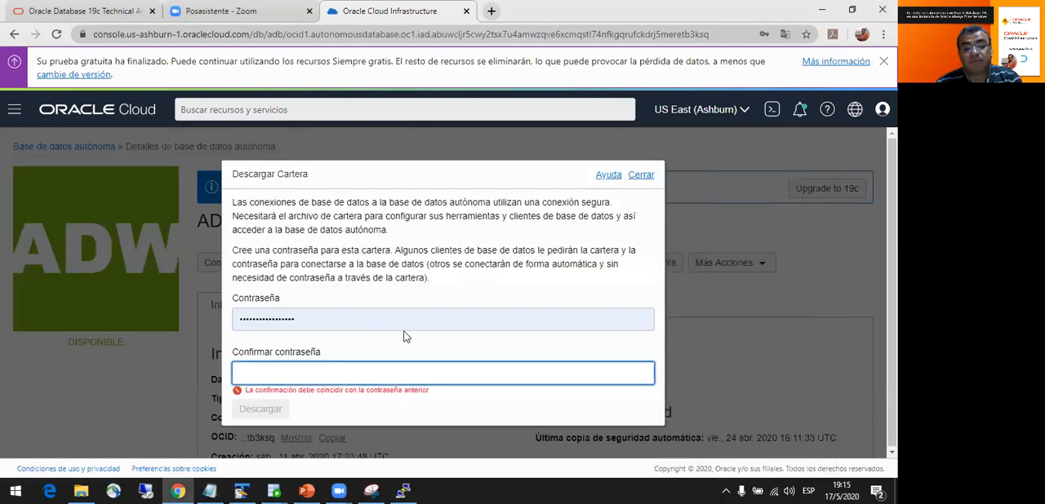
key(ctrl+v)
click(269, 408)
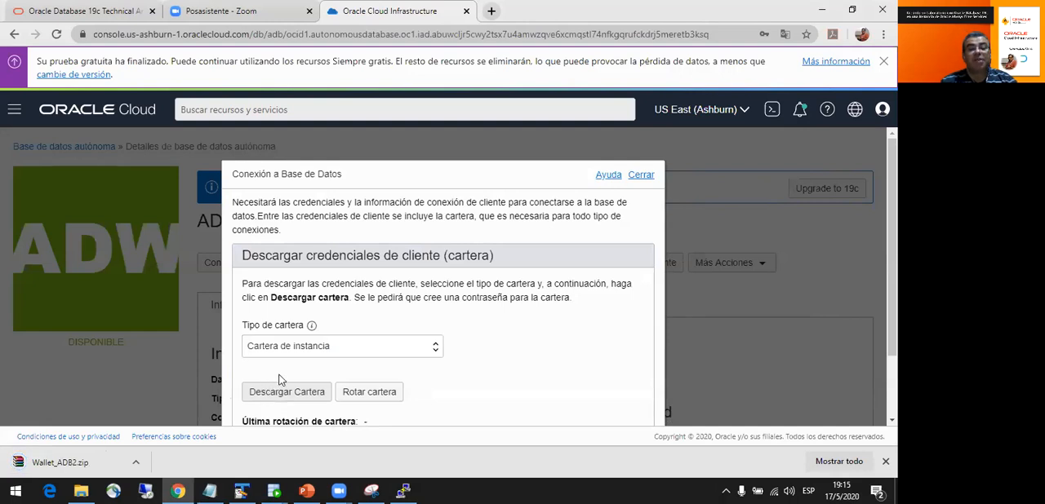
- Switch to SQL Developer and create a connection named Conexion_base_datos_autonoma with connection type Cartera de Cloud
mouse_move(273, 490)
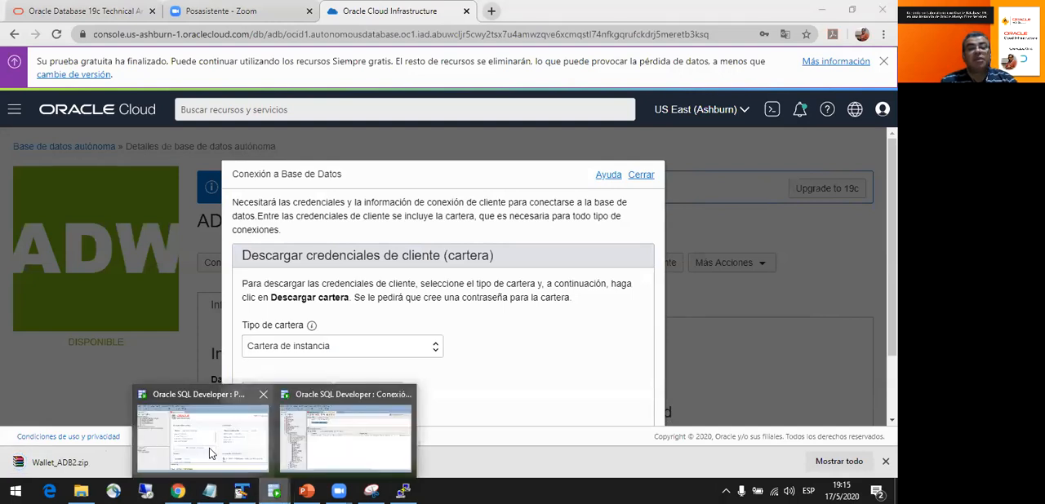
click(203, 418)
click(11, 80)
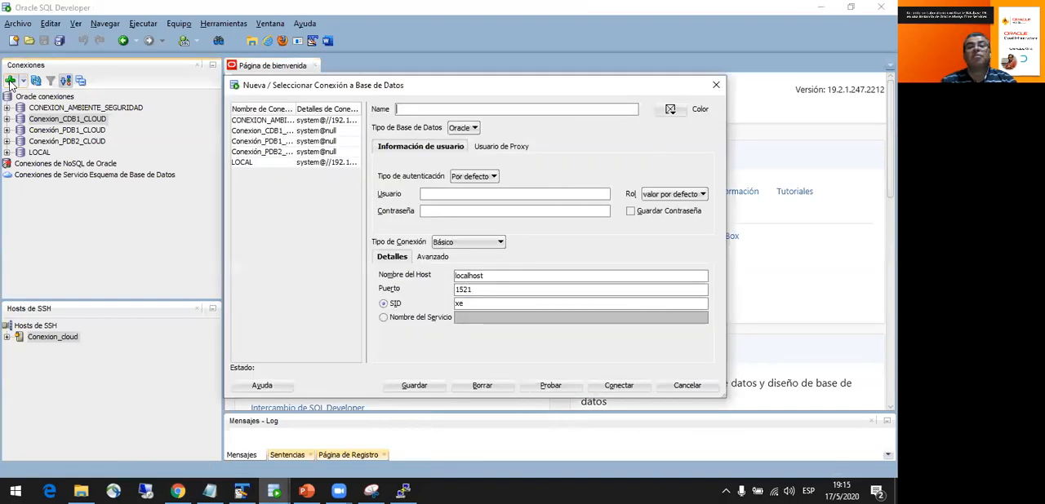
text(Conexion_)
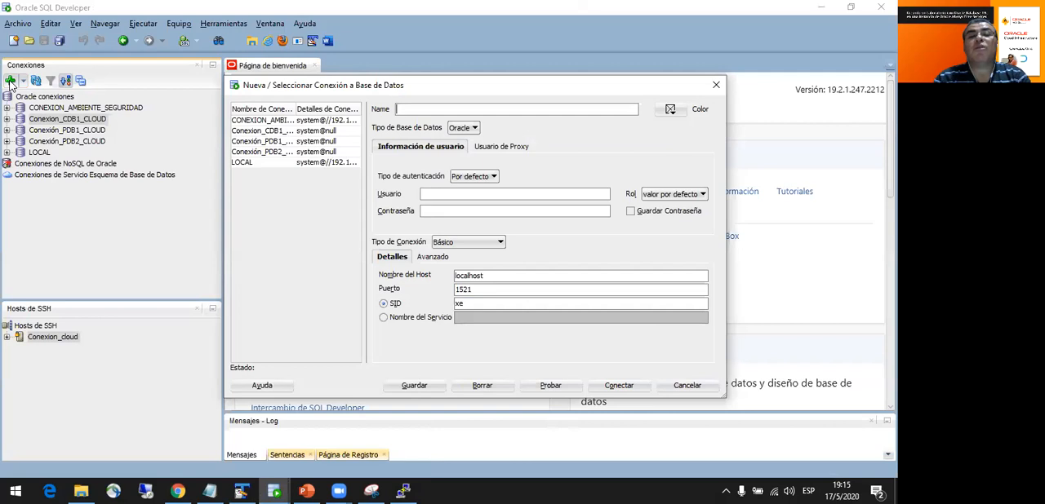
text(bas)
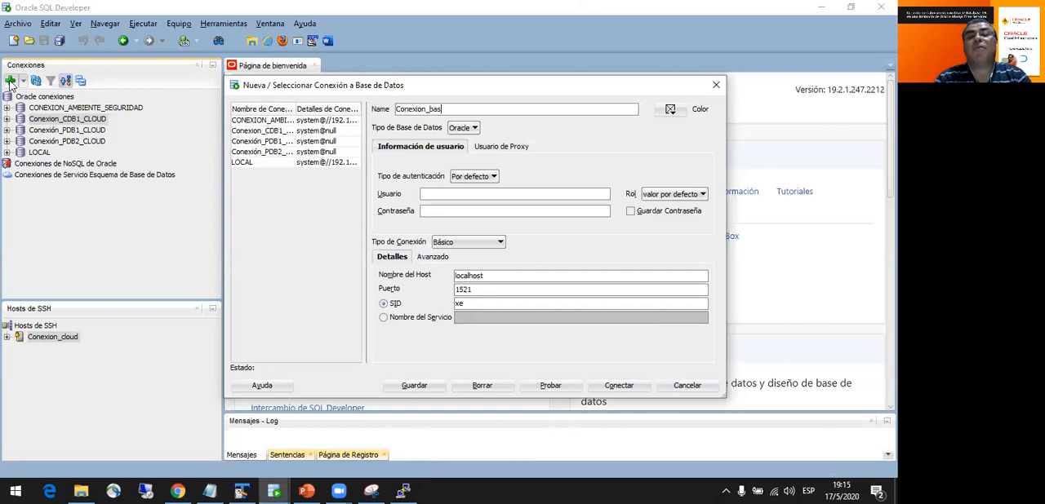
text(e_datos_autonoma)
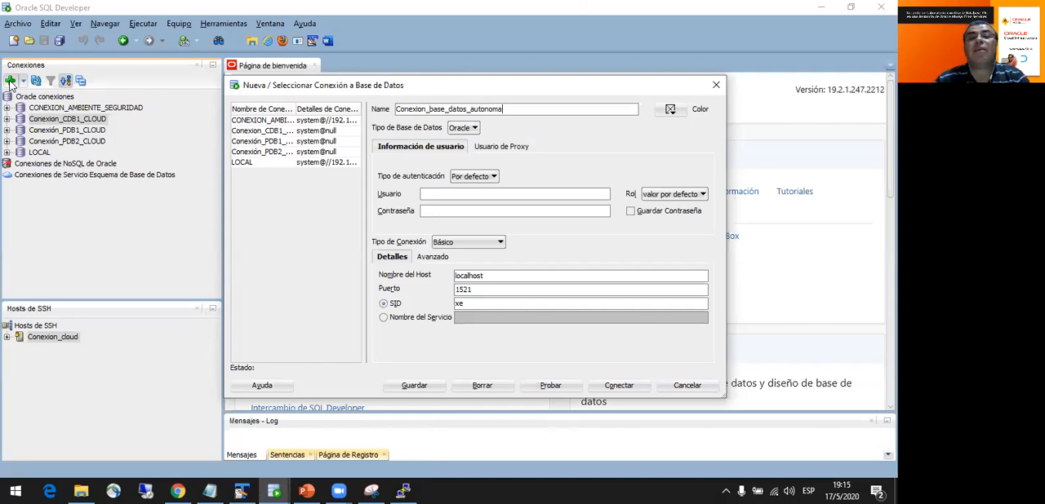
click(499, 244)
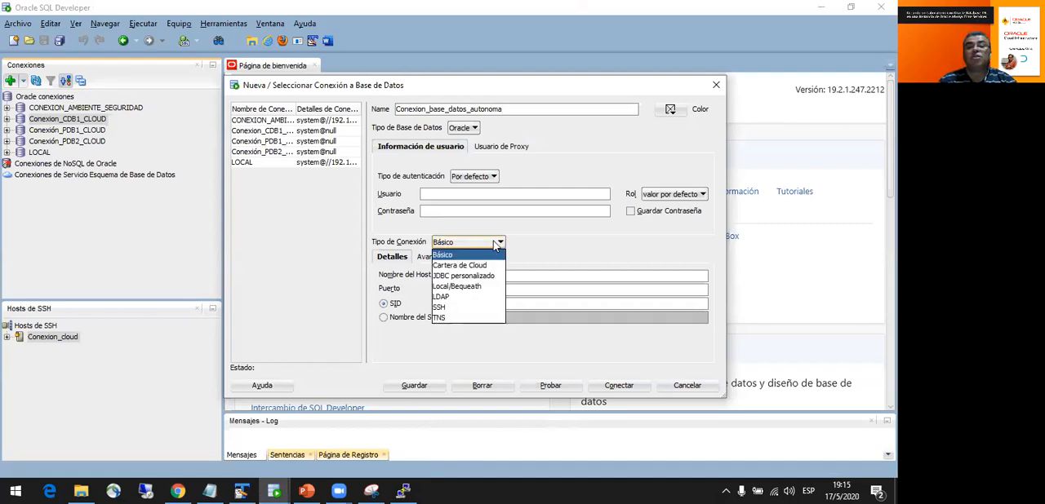
click(476, 266)
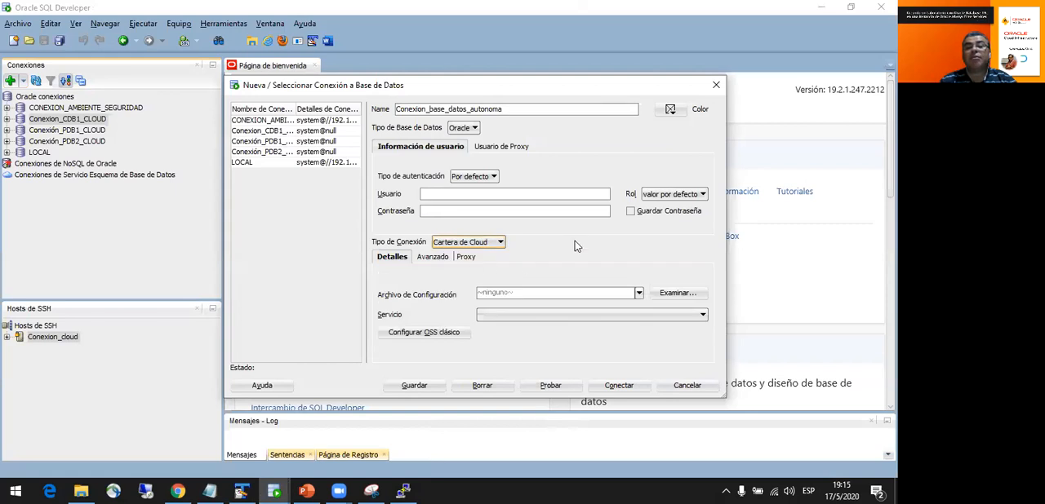
- Load Wallet_ADB2.zip from the Downloads folder as the configuration file and select the adb2_high service
click(688, 298)
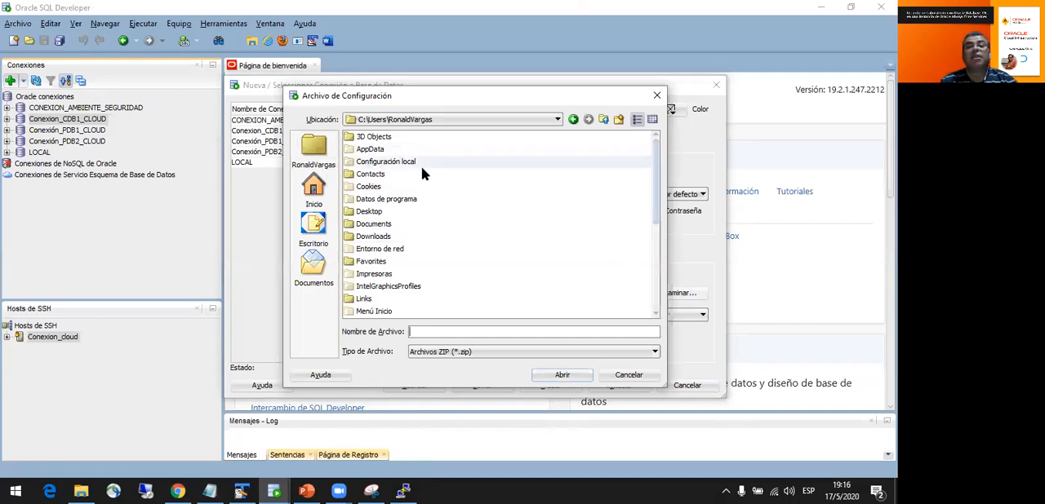
double_click(397, 236)
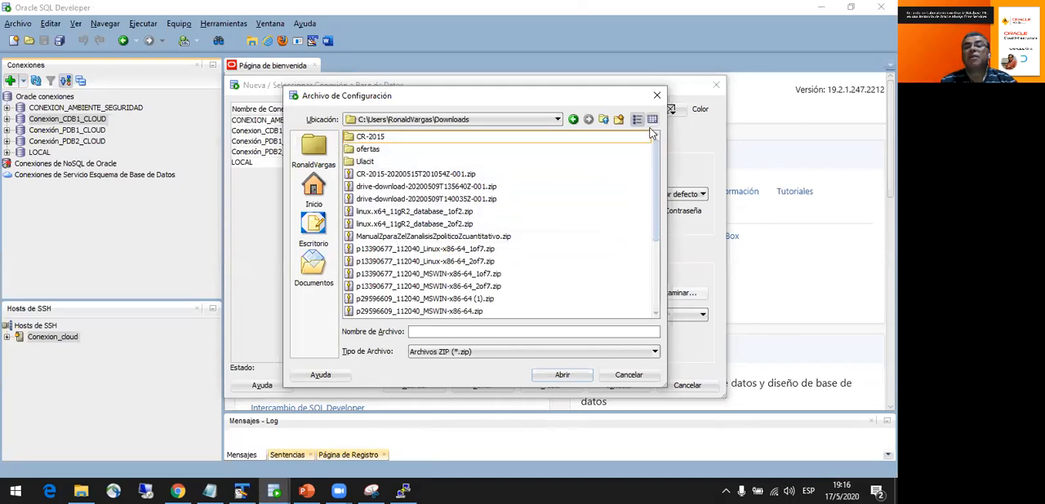
drag(655, 187, 647, 262)
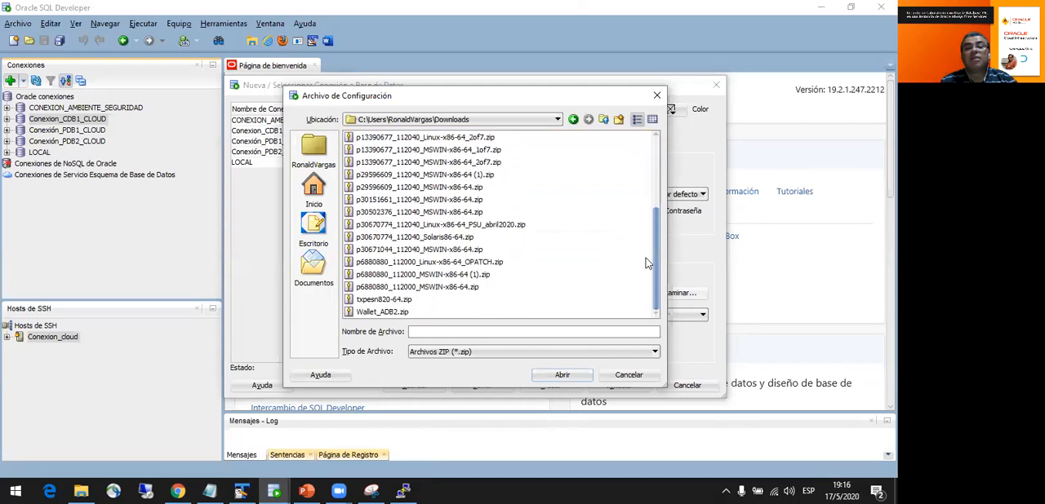
click(409, 313)
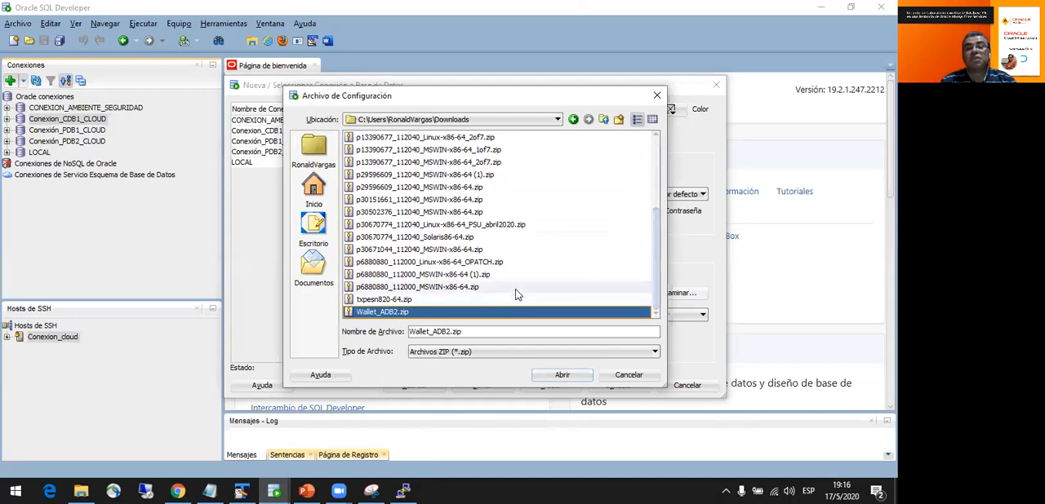
click(540, 375)
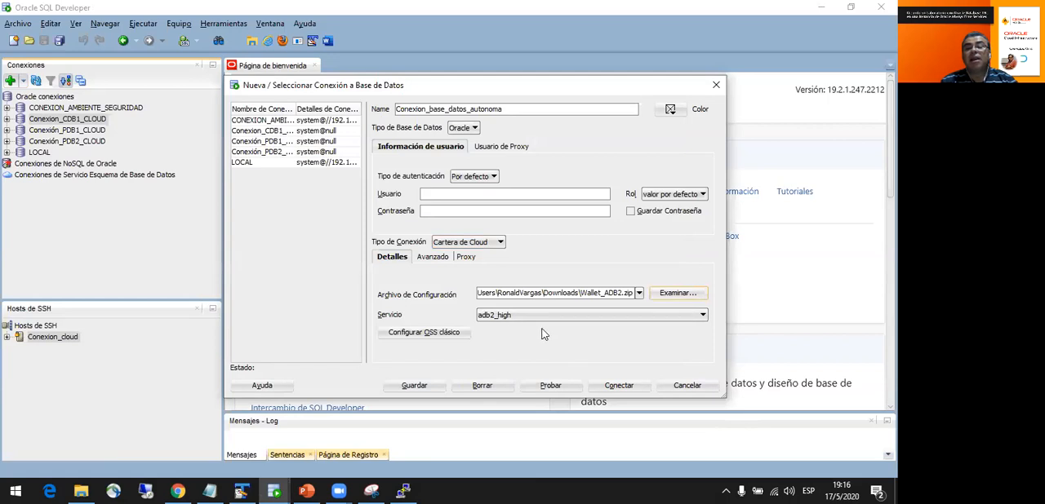
click(702, 316)
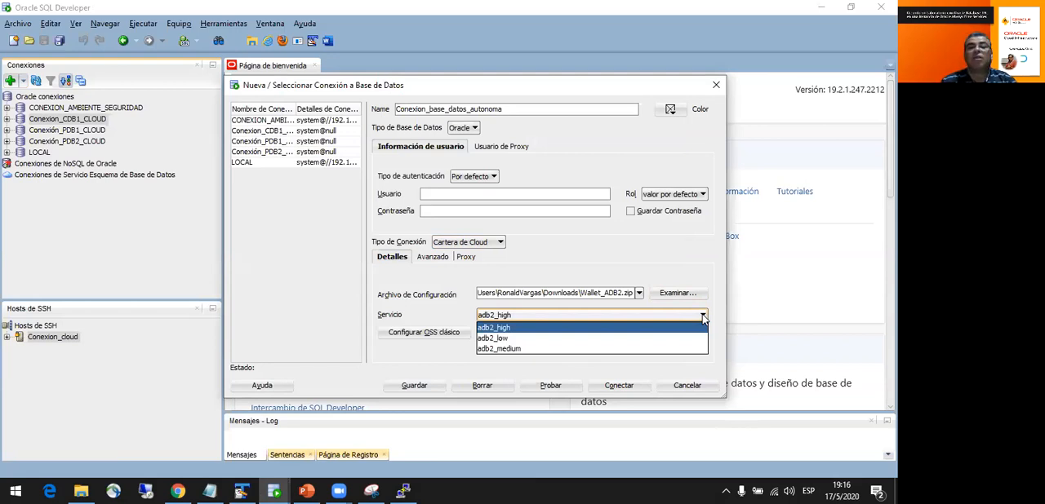
click(595, 329)
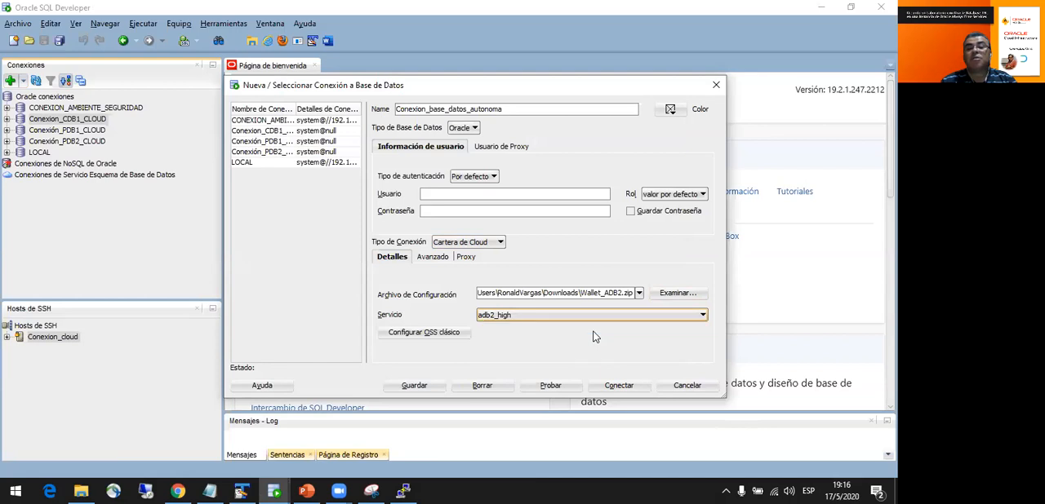
- Set the username of the Conexion_base_datos_autonoma connection to admin
click(450, 194)
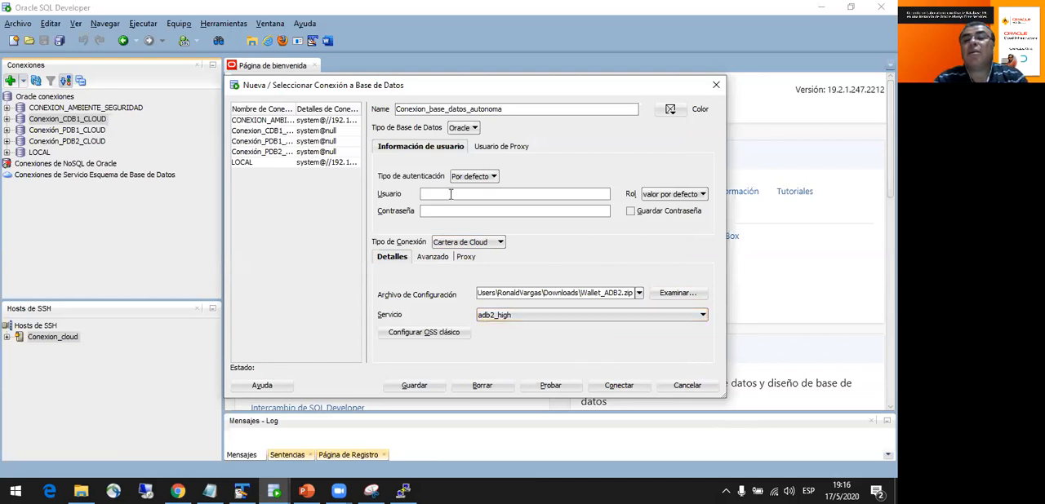
text(system)
key(BackSpace)
key(BackSpace)
key(BackSpace)
key(BackSpace)
key(BackSpace)
key(BackSpace)
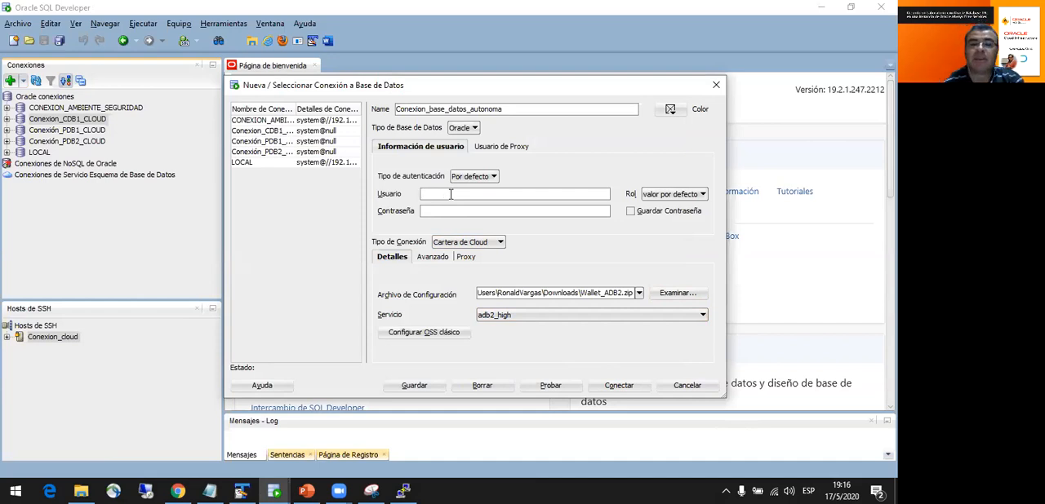
text(admin)
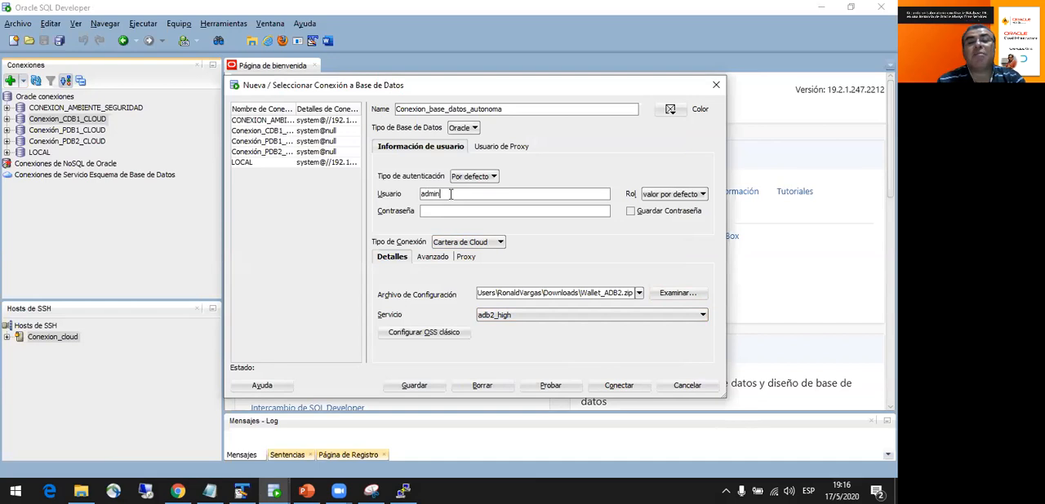
- Copy the ADMIN password from the Notepad notes, enter it as the connection password, and test the connection
click(209, 491)
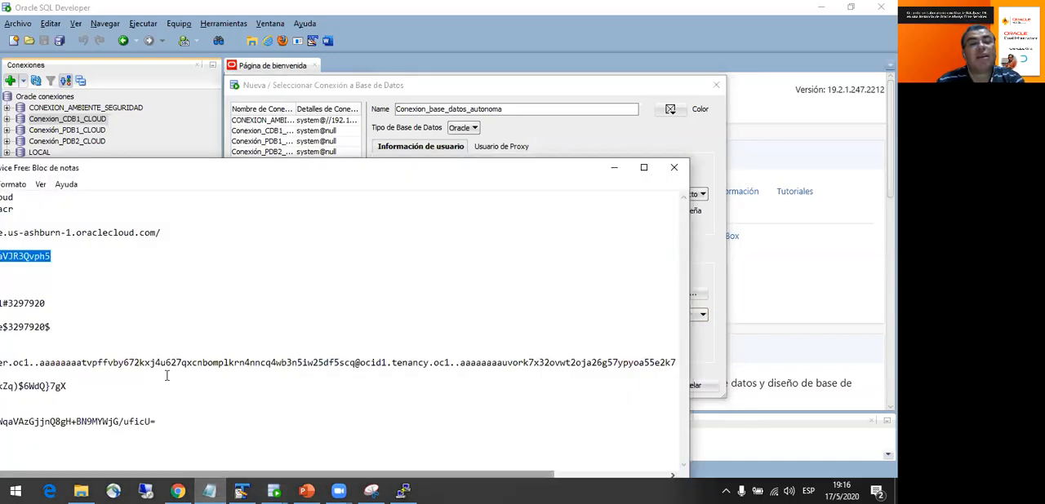
drag(159, 172, 305, 177)
drag(201, 263, 107, 262)
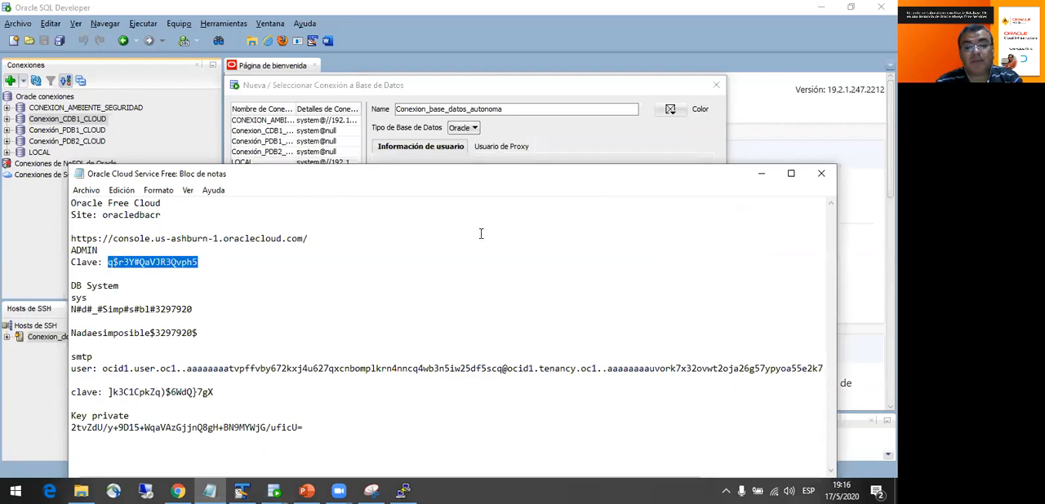
click(764, 175)
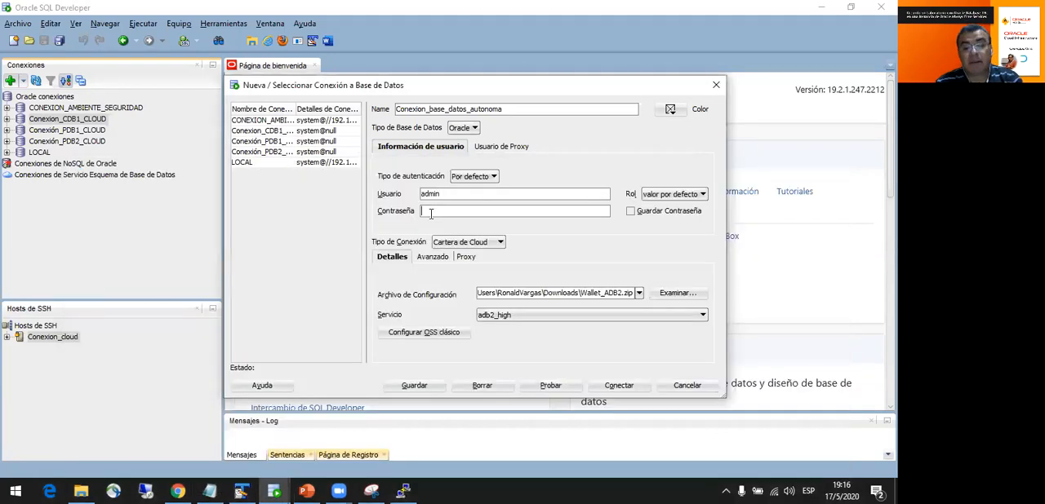
click(431, 214)
key(ctrl+v)
click(543, 385)
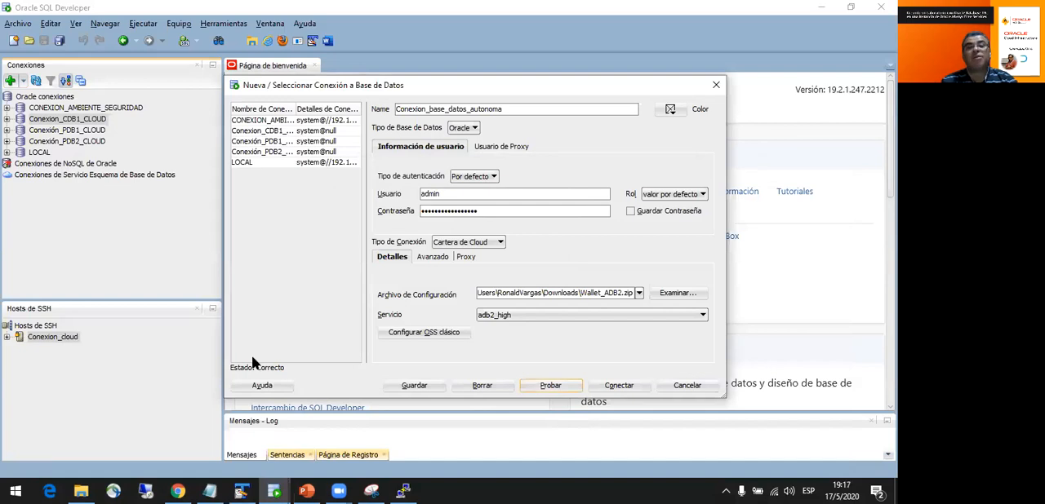
- Save the Conexion_base_datos_autonoma connection and connect to it, supplying the admin account password
click(416, 387)
click(620, 388)
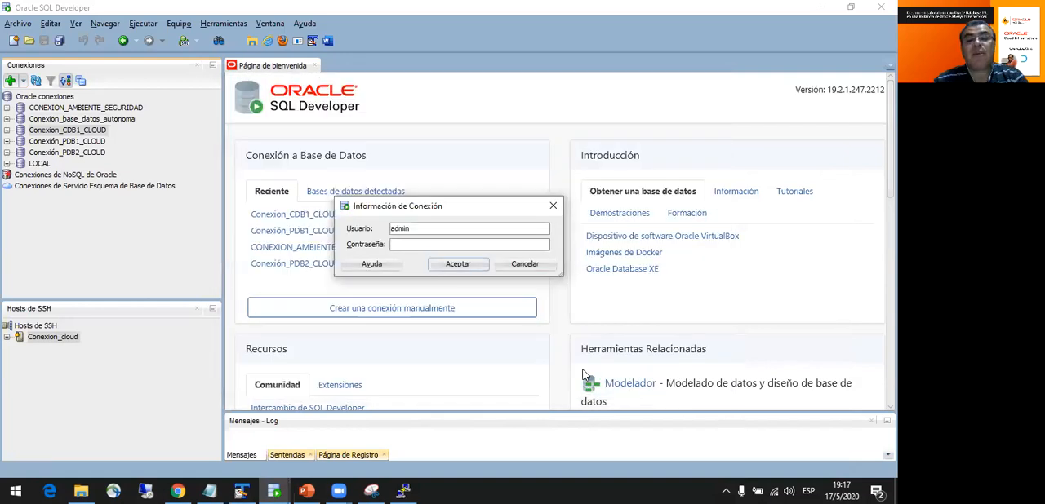
key(ctrl+v)
click(458, 264)
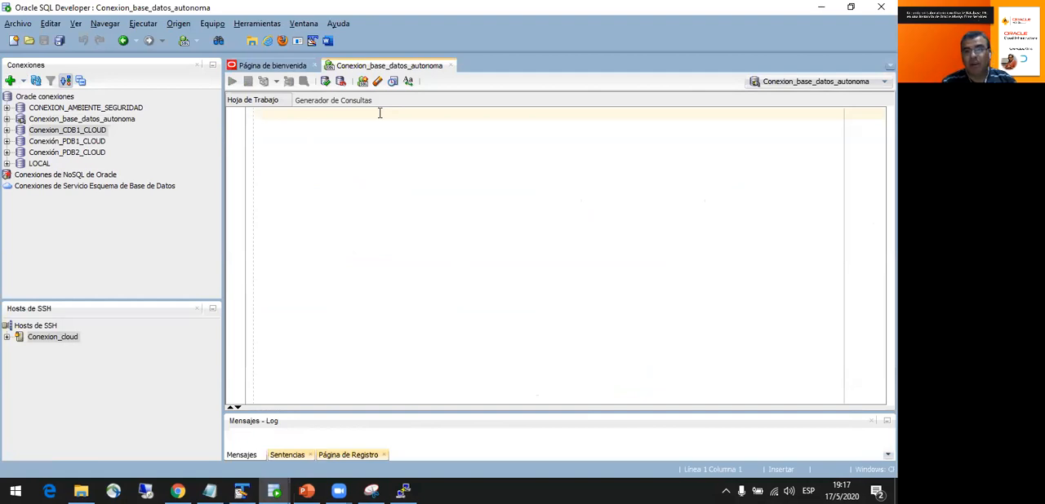
- Write and run the query select * from v$version; in the worksheet and examine its banner columns
text(select * from v)
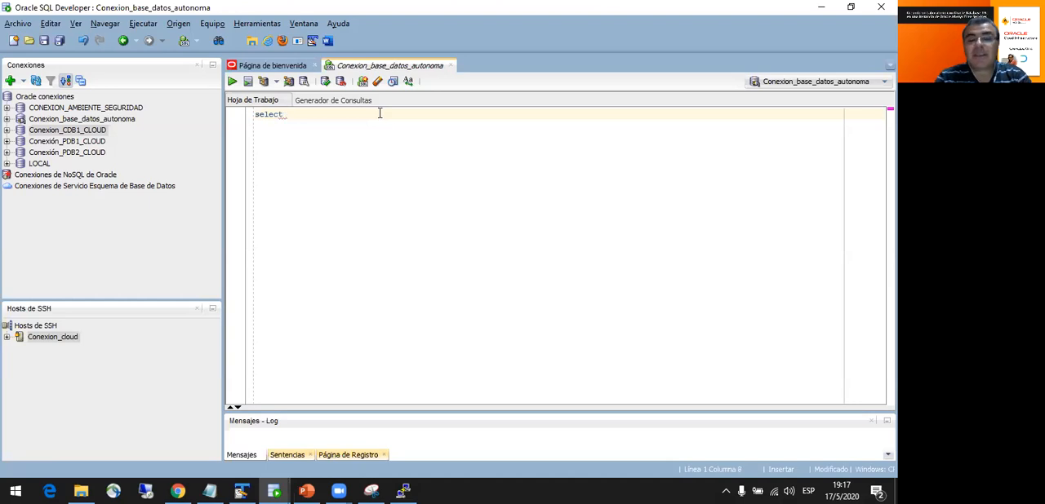
text($version)
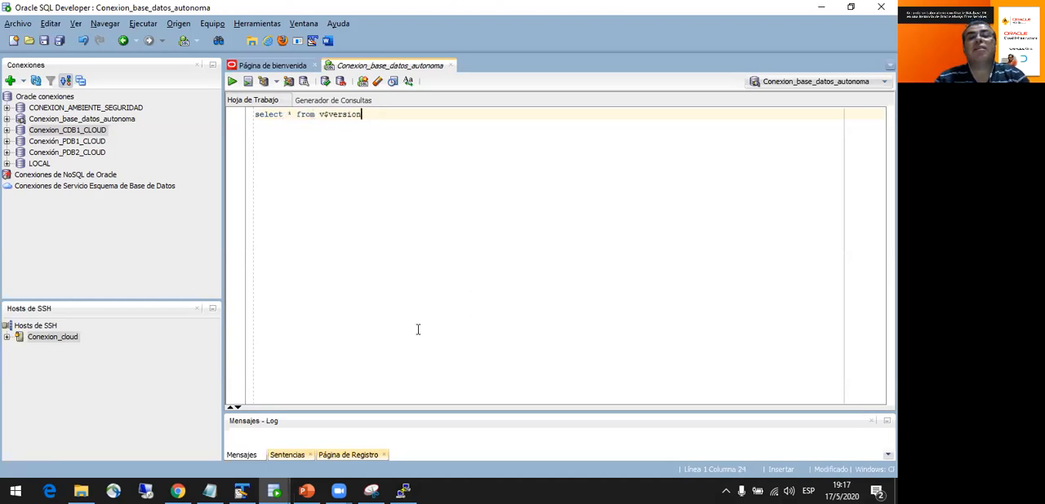
text(;)
drag(367, 114, 236, 115)
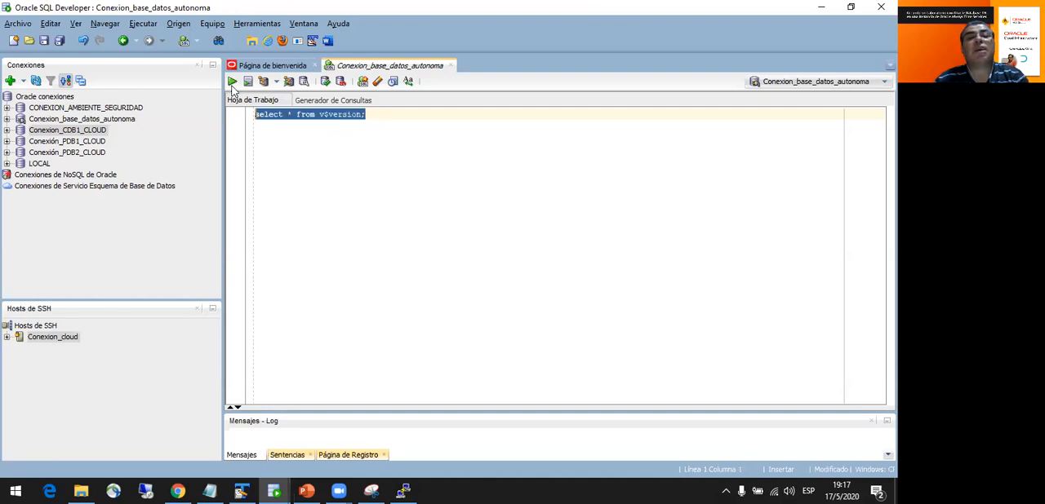
click(232, 82)
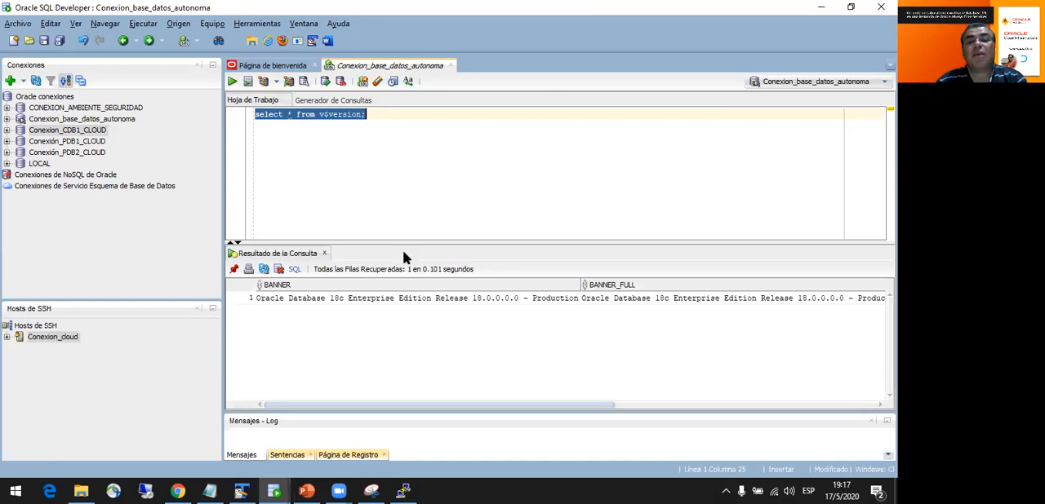
drag(412, 242, 413, 163)
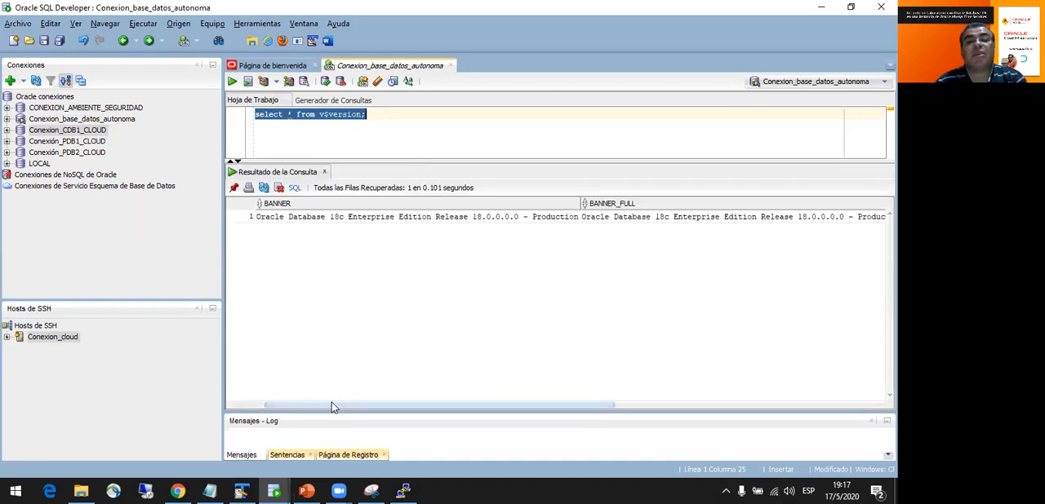
drag(331, 403, 567, 415)
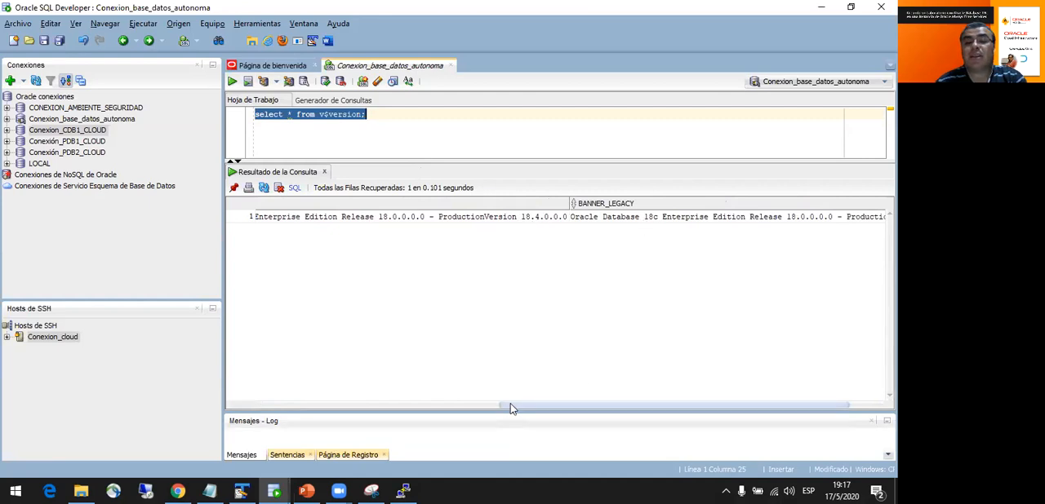
drag(504, 408, 282, 407)
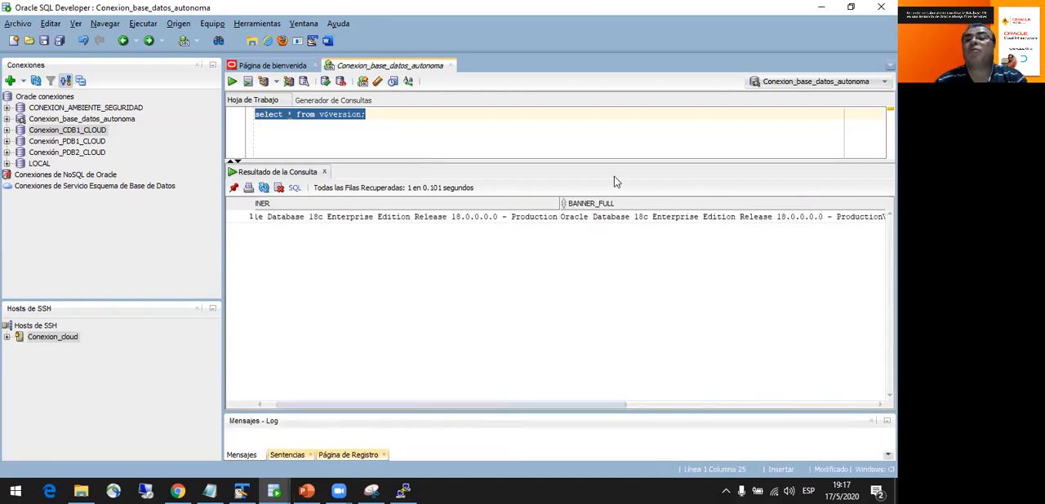
- Switch to the Oracle Cloud console in the browser, close the database connection dialog, and look through ADB2's Herramientas
key(alt+Tab)
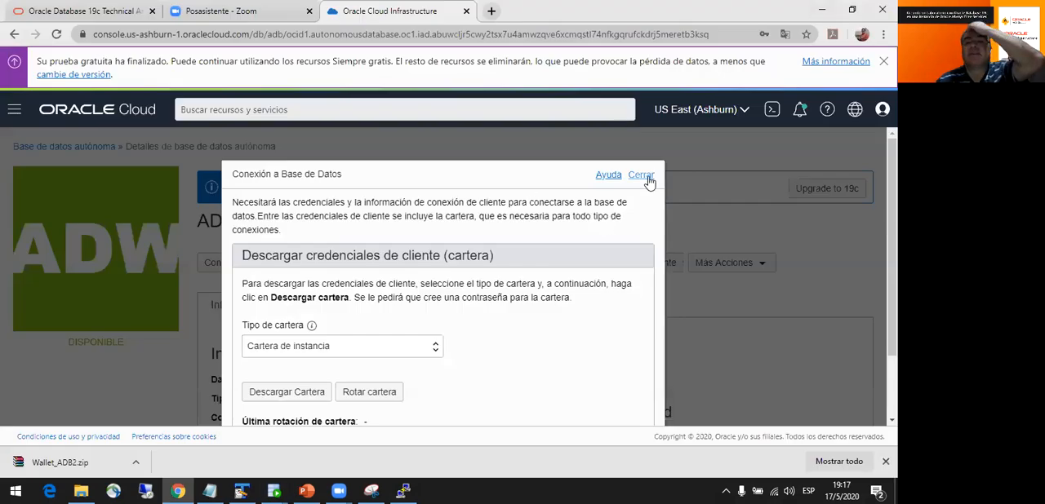
click(643, 174)
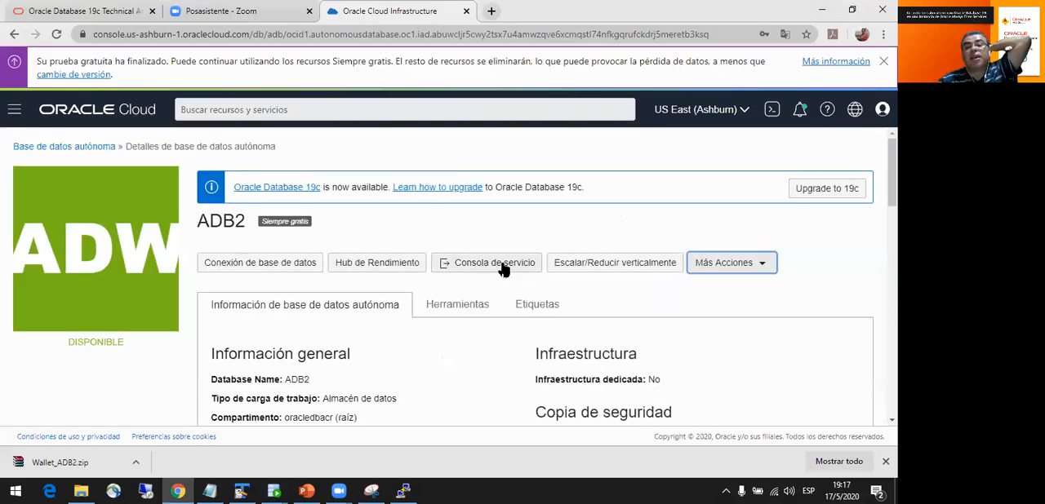
click(483, 306)
scroll(480, 306, down, 3)
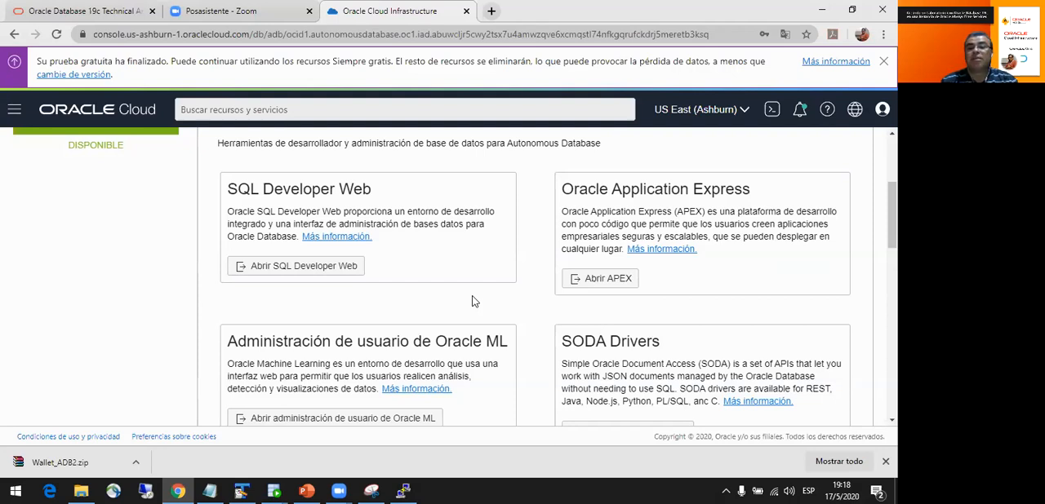
scroll(471, 302, down, 1)
scroll(399, 298, up, 1)
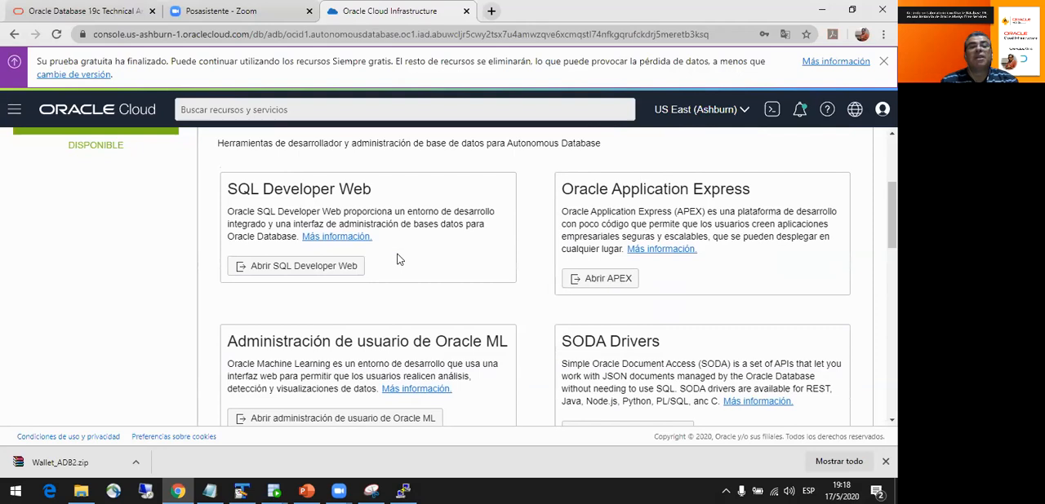
scroll(399, 260, down, 1)
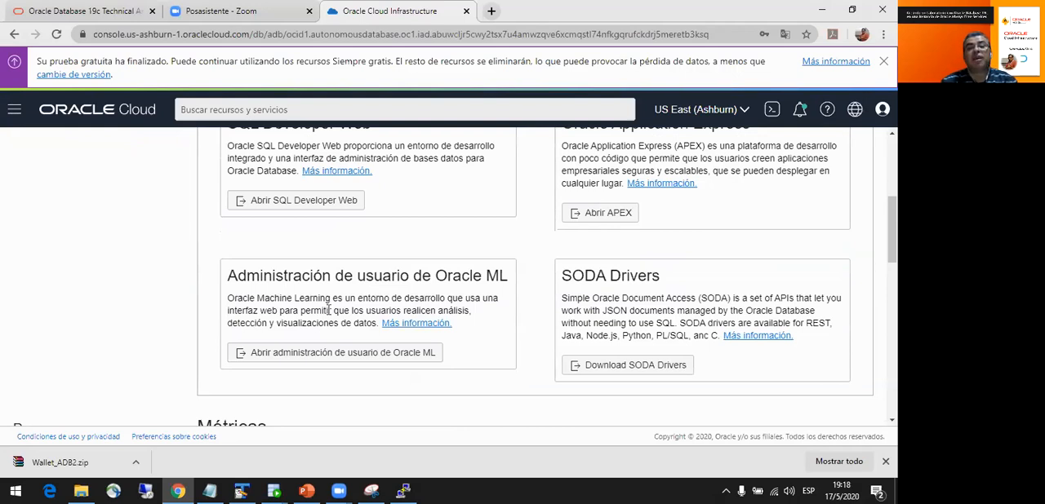
scroll(326, 312, up, 1)
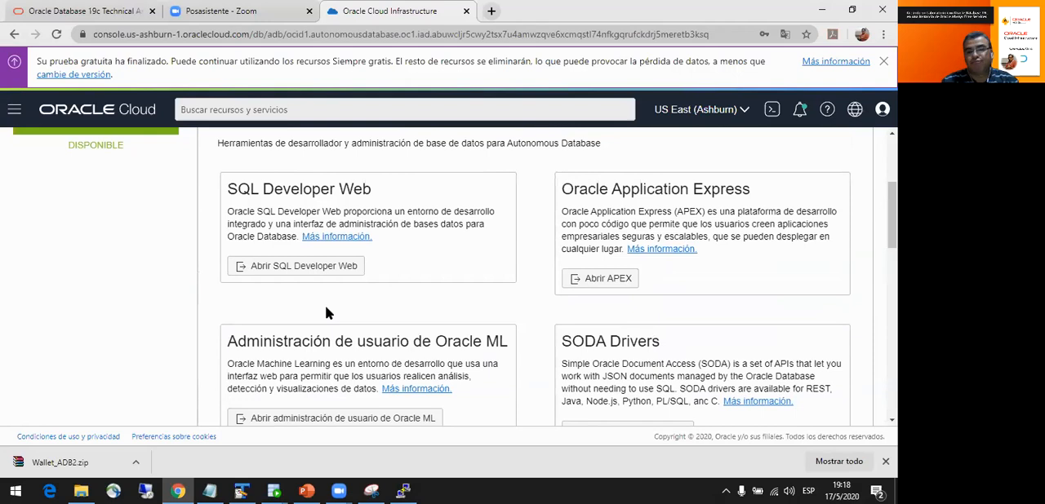
- Launch SQL Developer Web for ADB2 and sign in with the prefilled admin credentials
click(308, 268)
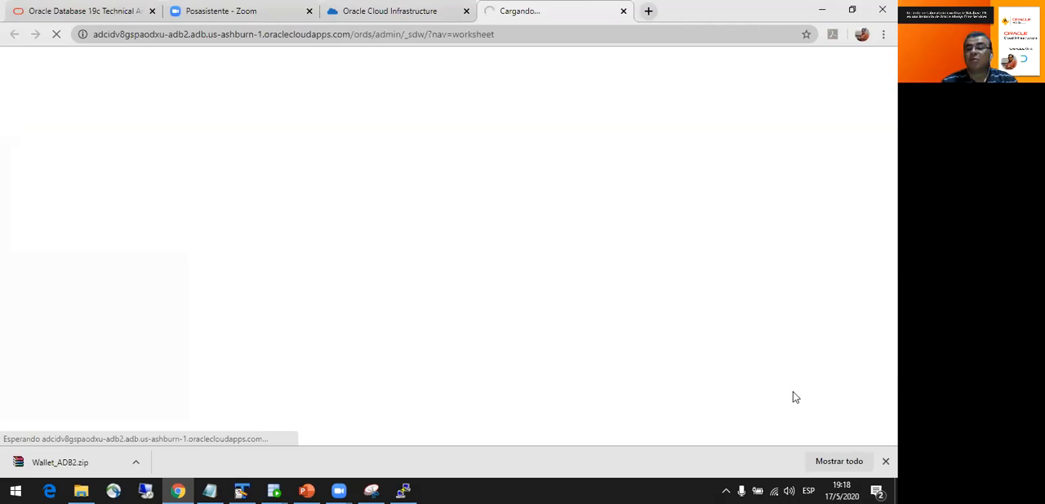
click(885, 461)
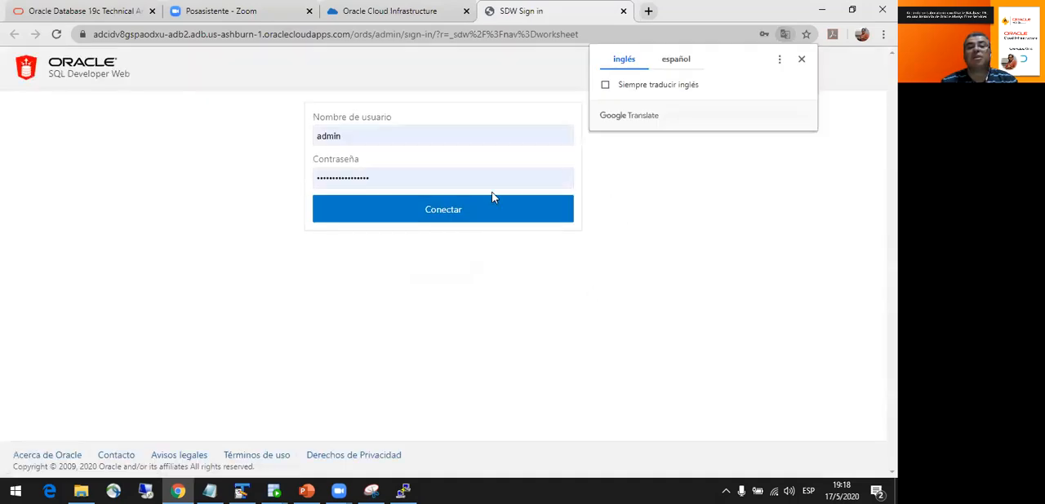
click(433, 209)
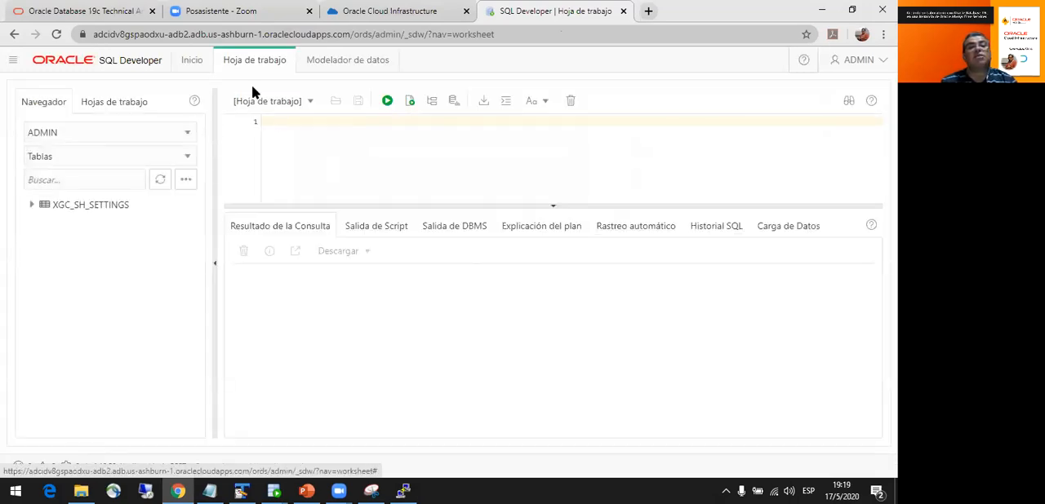
- Switch the navigator to the SH schema and expand the SALES table to list its columns
click(185, 135)
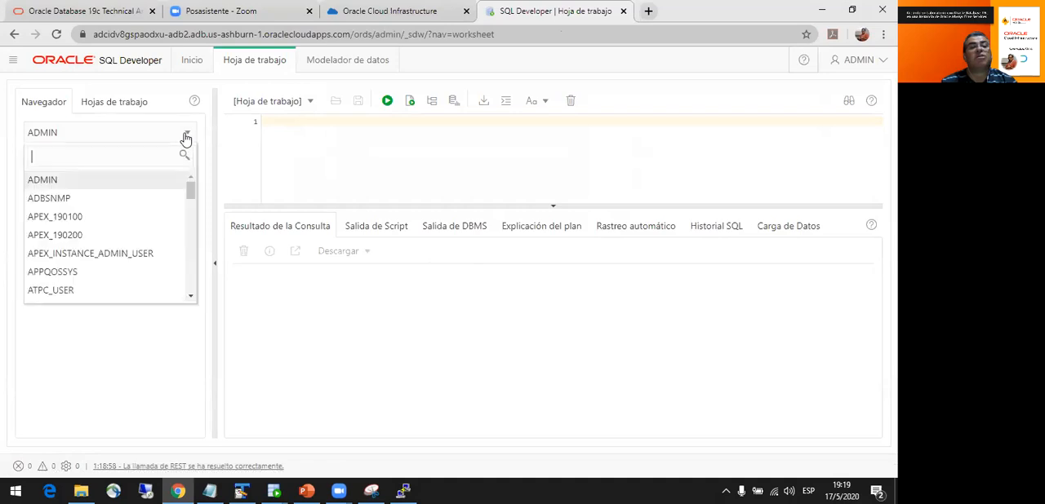
drag(187, 190, 194, 266)
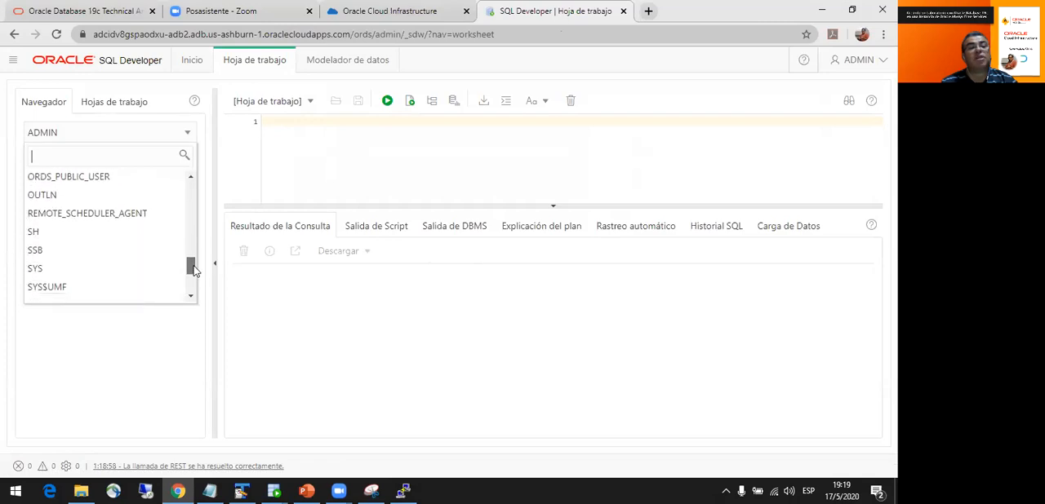
click(127, 237)
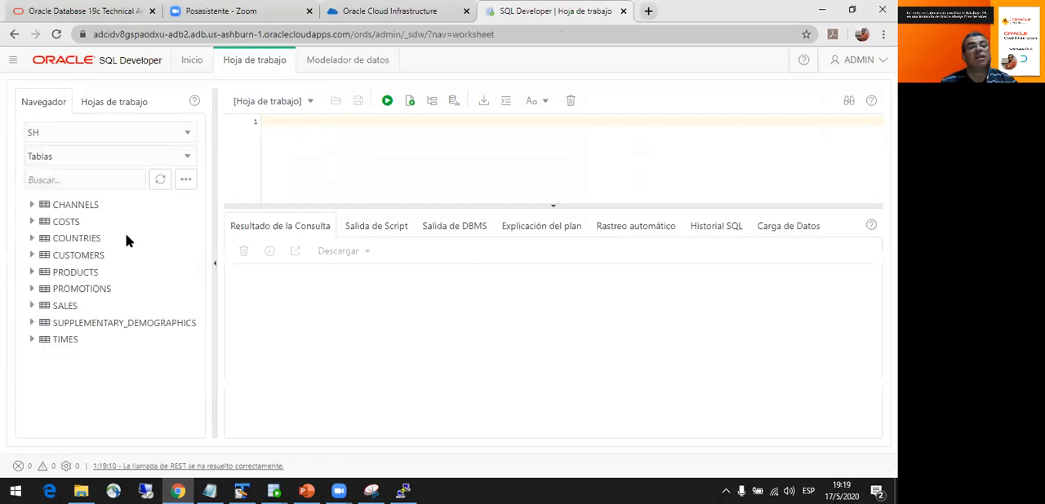
click(31, 305)
click(65, 310)
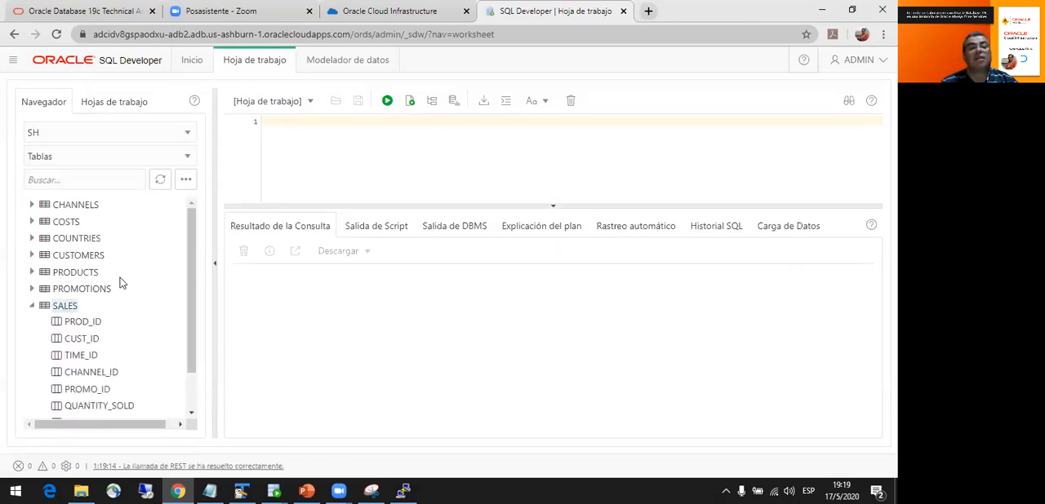
- Insert a generated SELECT statement for the SH.SALES table into the worksheet and enlarge the editor area
right_click(264, 186)
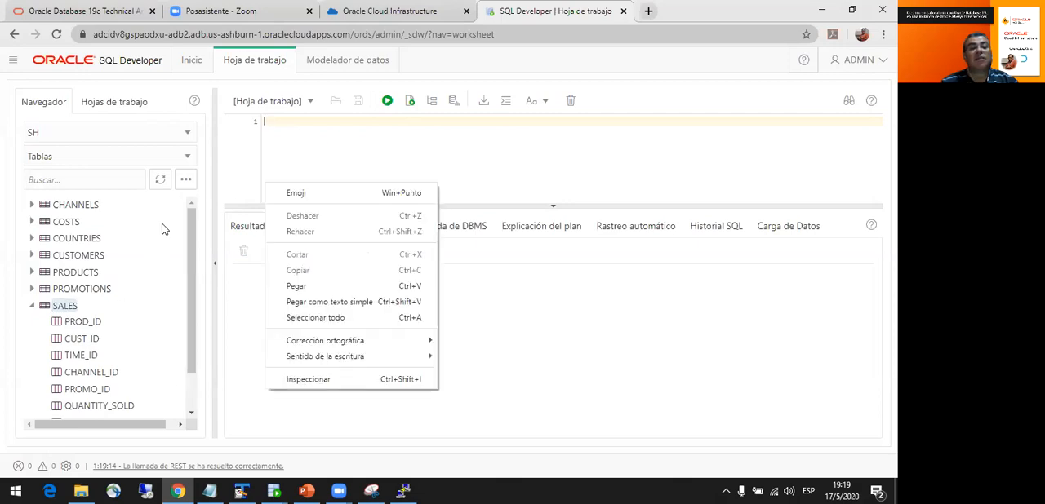
click(65, 305)
drag(65, 306, 327, 163)
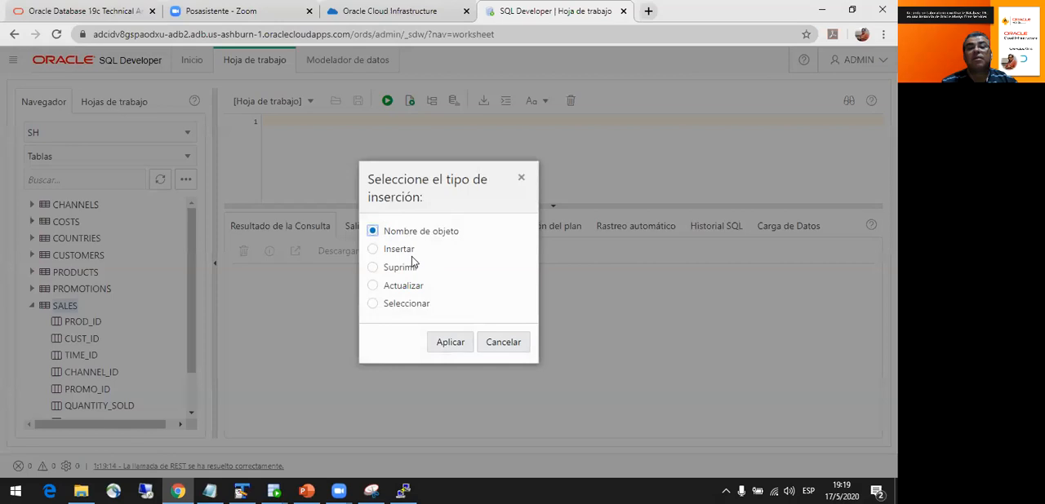
click(451, 347)
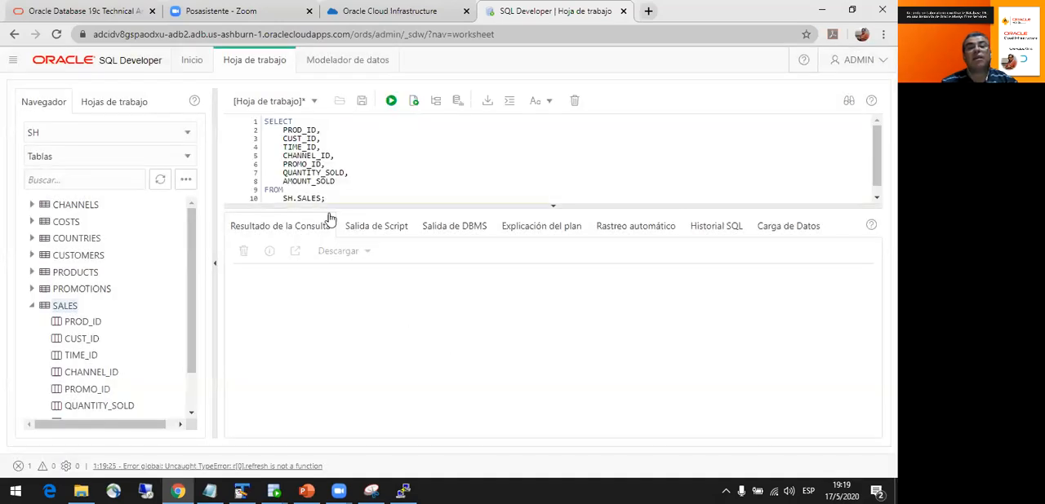
drag(341, 205, 335, 301)
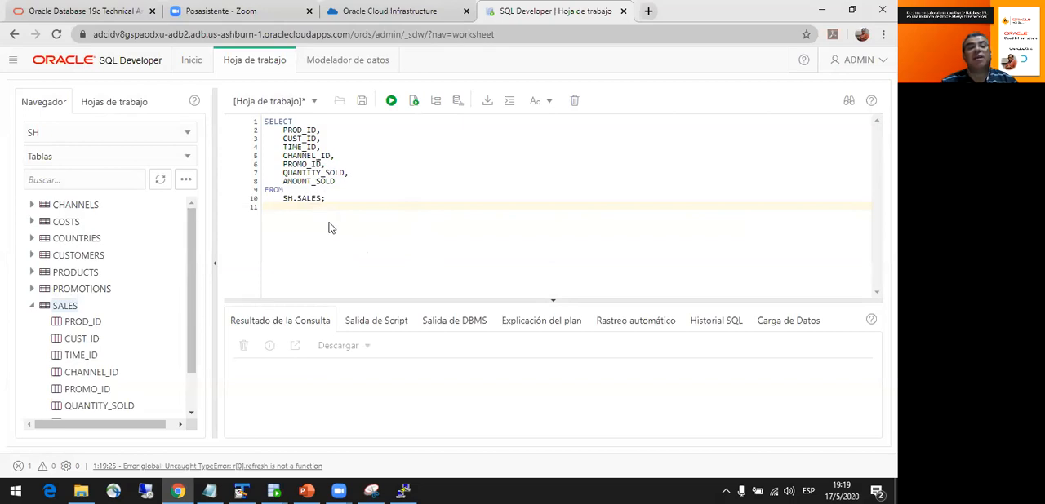
- Clear the worksheet and insert a newly generated SELECT statement for the SH.SALES table
drag(279, 210, 231, 122)
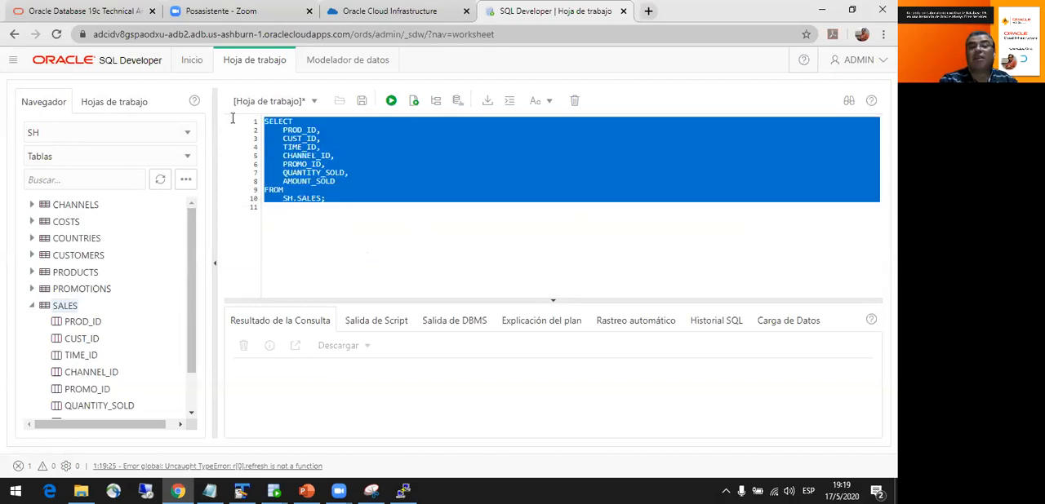
key(Delete)
drag(113, 300, 310, 146)
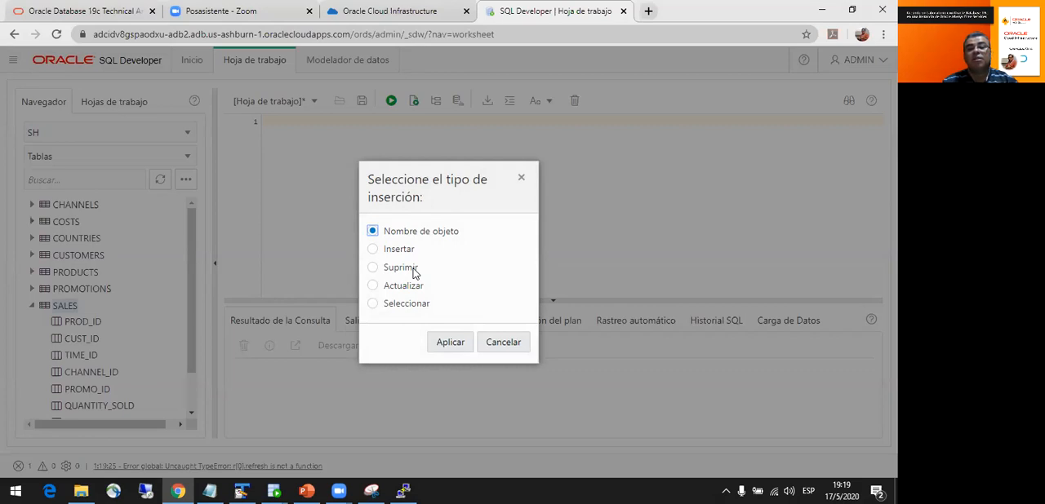
click(454, 345)
- Run the entire SH.SALES query and enlarge the query results area
drag(356, 200, 277, 111)
click(390, 103)
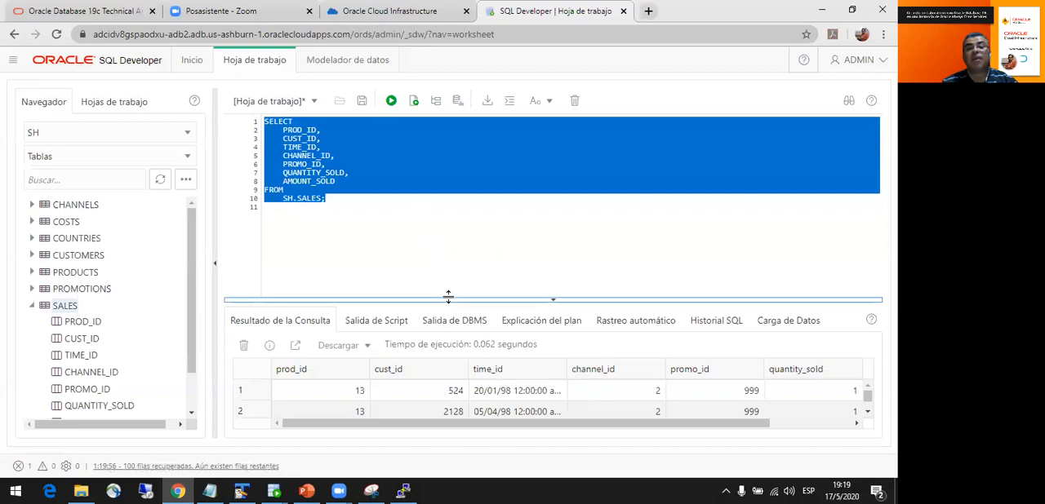
drag(448, 299, 490, 222)
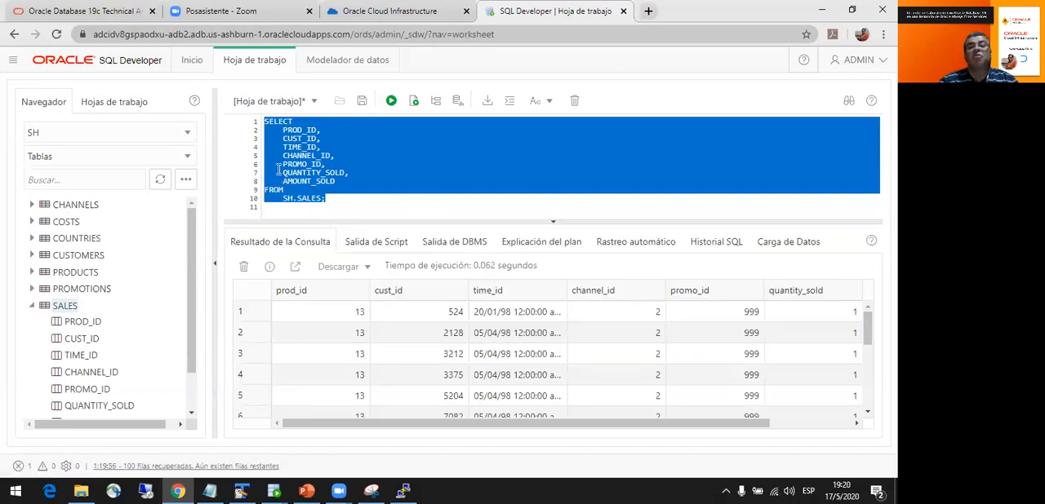
- Check the saved worksheets list, return to the SH table list, and collapse the SALES table
click(122, 109)
click(50, 108)
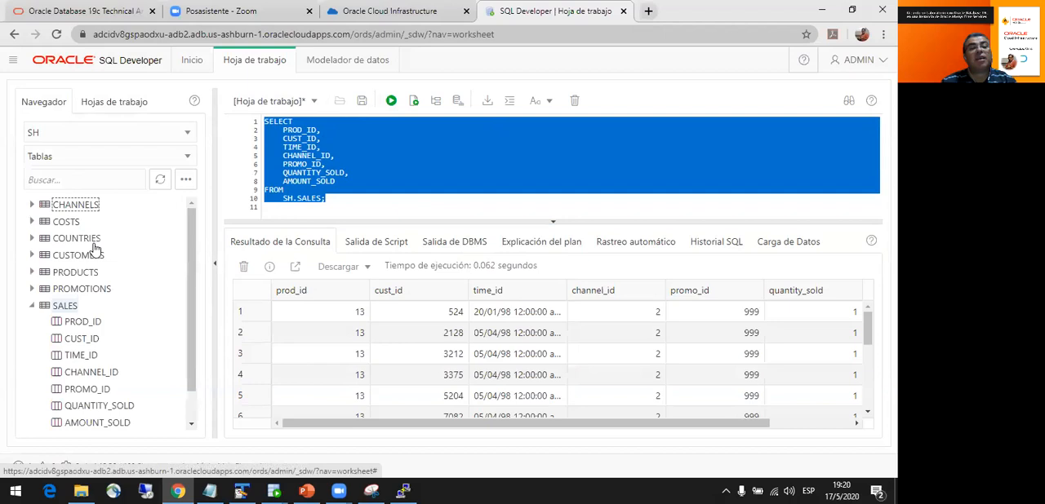
click(32, 307)
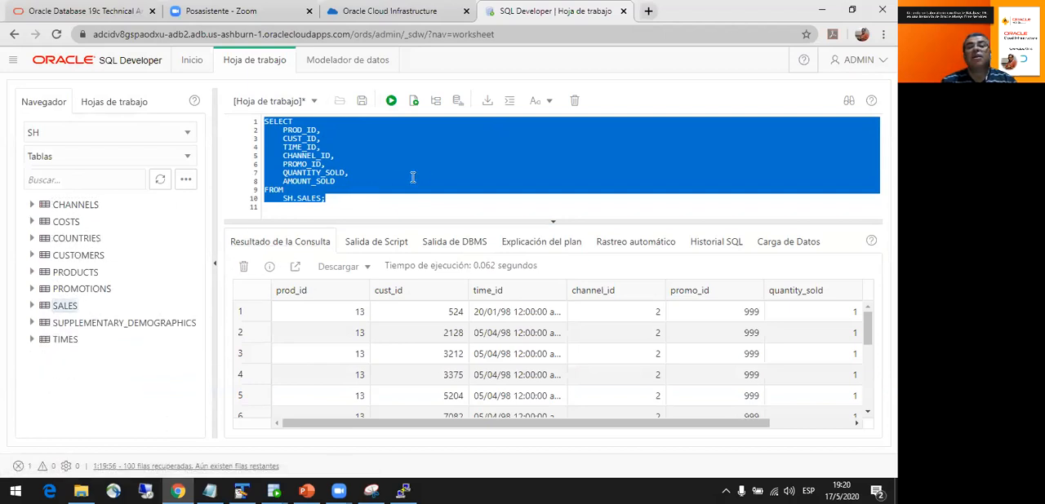
- Generate and review the explain plan for the SH.SALES query, and check the worksheet save dialog without saving
click(437, 105)
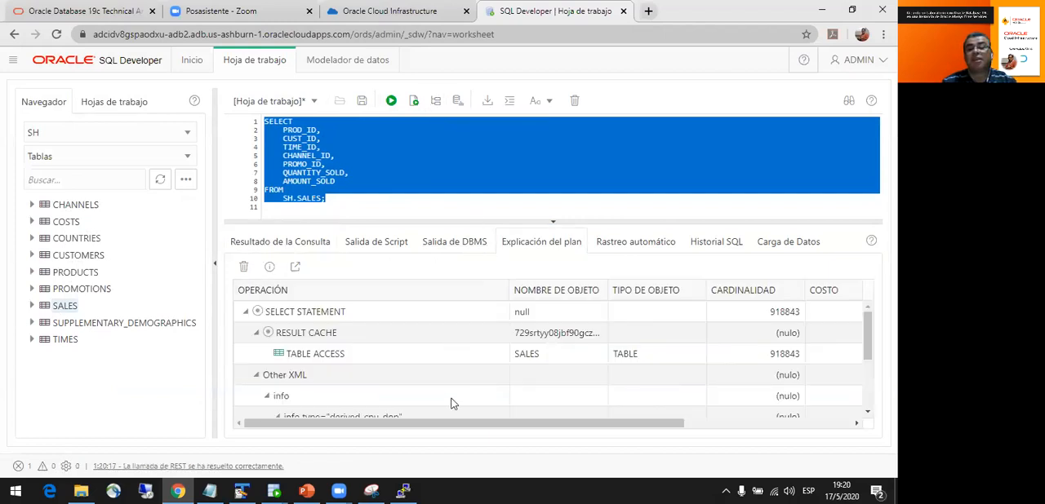
drag(869, 347, 858, 302)
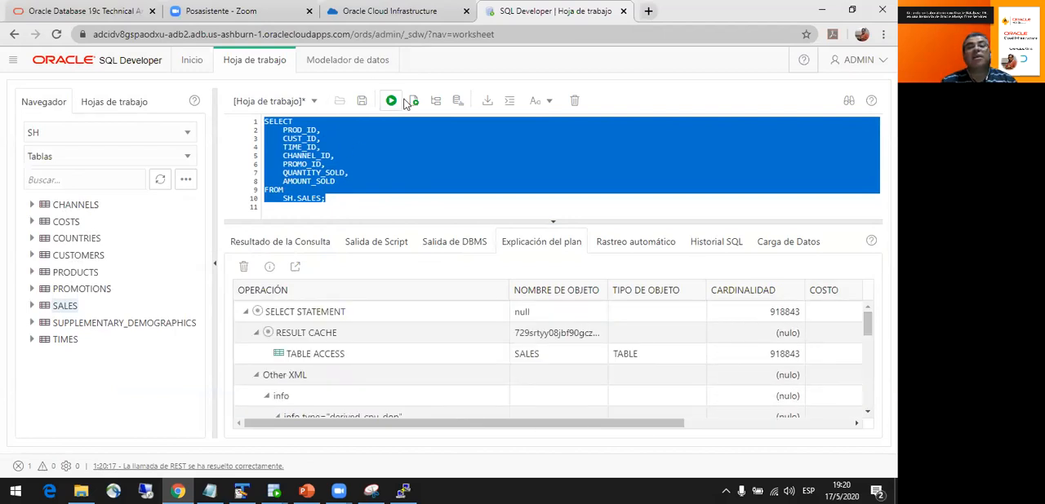
click(362, 102)
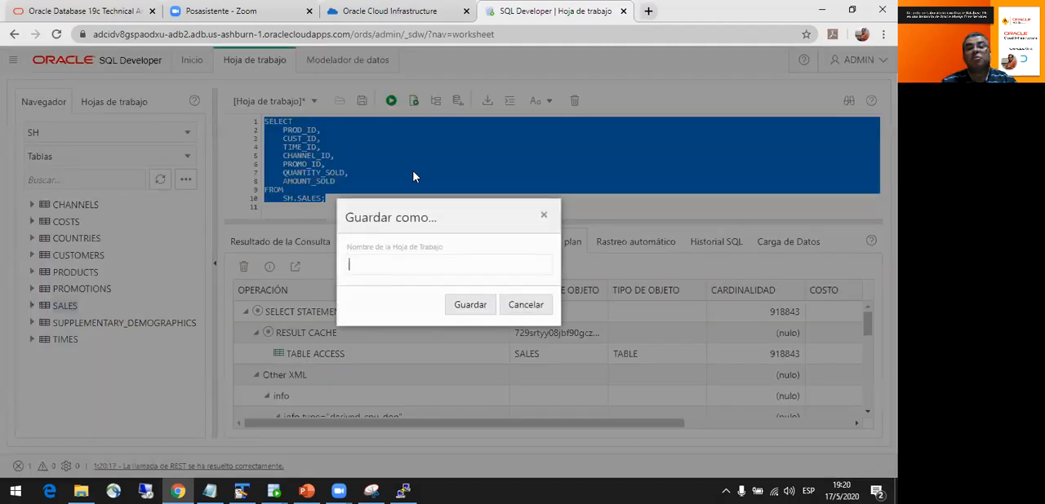
click(517, 307)
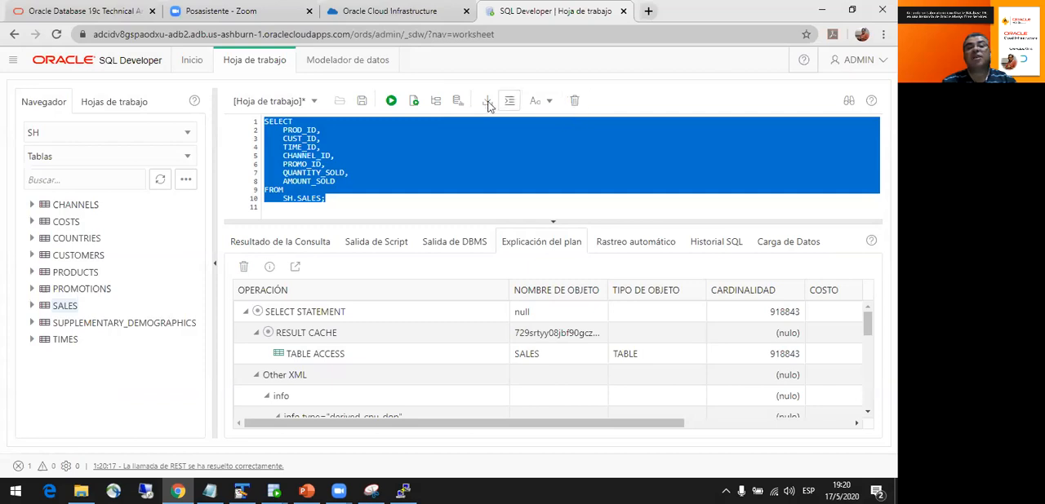
- Open the data modeler and add all SH tables from CHANNELS through TIMES to the empty diagram
click(354, 62)
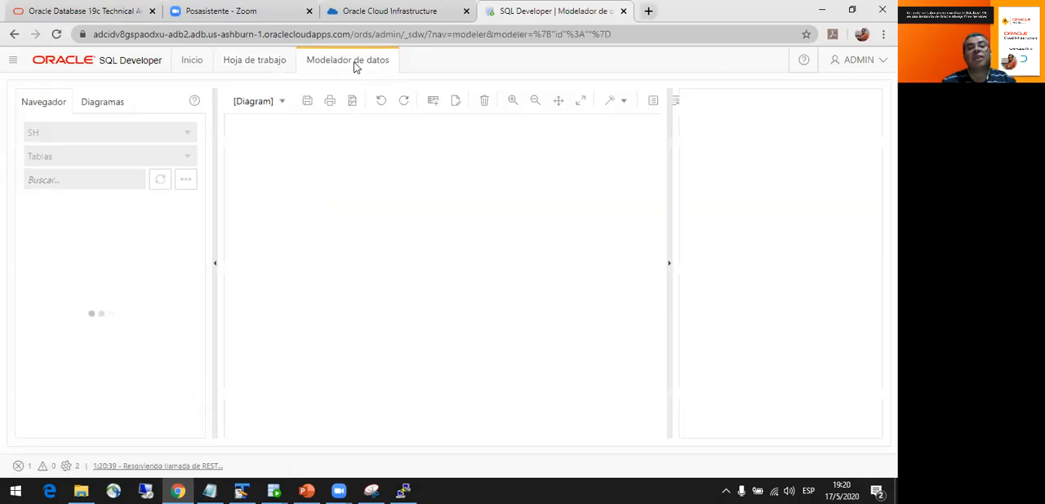
click(65, 211)
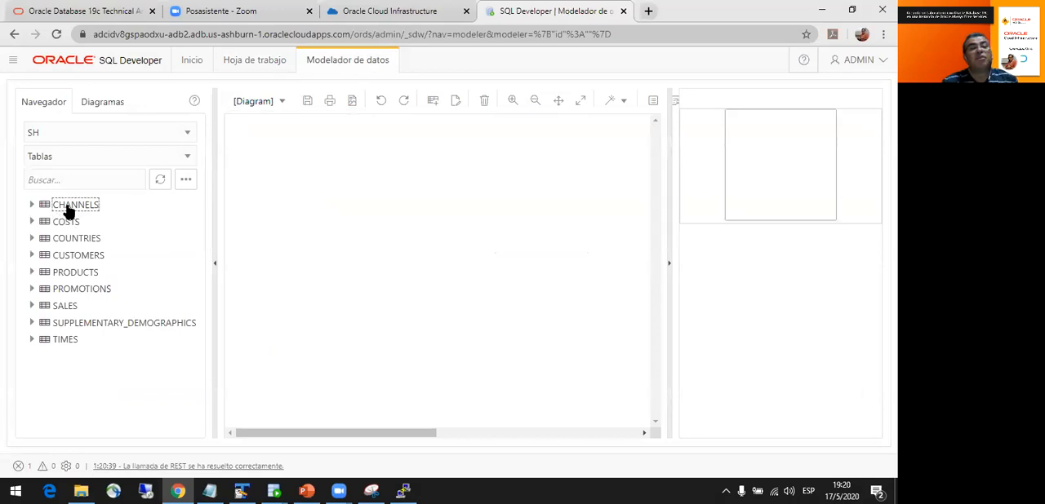
click(71, 308)
shift+click(58, 339)
drag(63, 276, 304, 221)
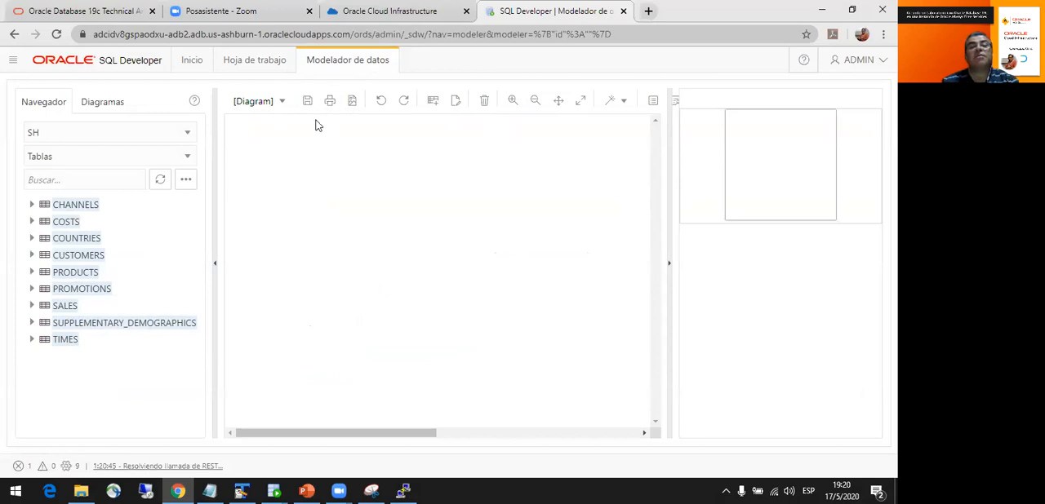
- Look through the file options available for the current diagram
click(278, 106)
click(283, 107)
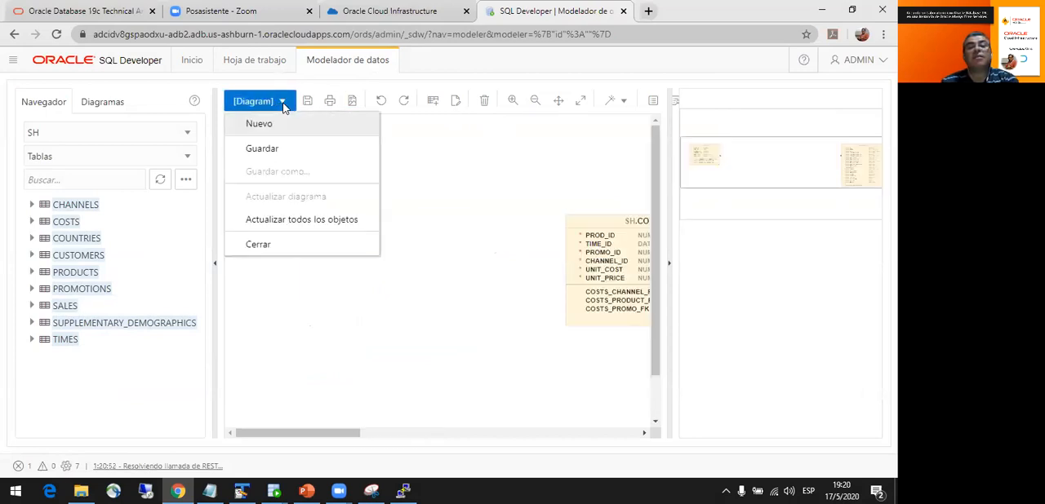
click(466, 393)
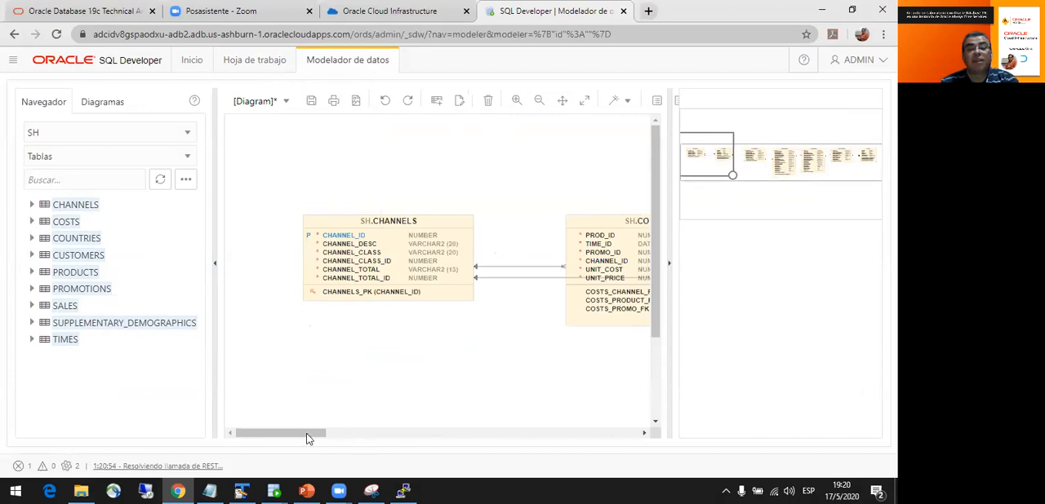
- Move the CHANNELS table up and to the left in the diagram and place COSTS directly beneath it
drag(250, 435, 195, 416)
drag(383, 254, 315, 165)
drag(601, 288, 278, 353)
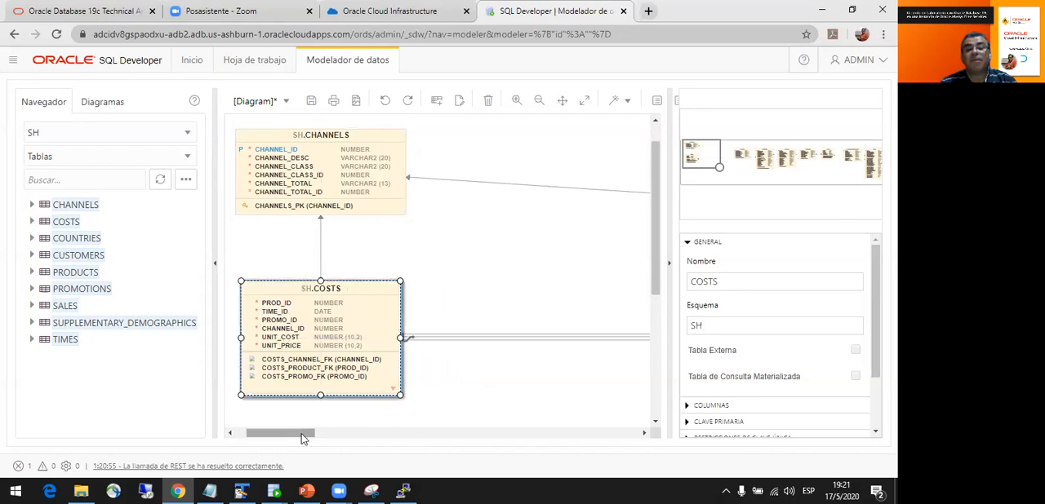
- Stack the COUNTRIES table directly above CUSTOMERS in the diagram, closer to the CHANNELS and COSTS tables
drag(303, 439, 388, 437)
drag(295, 295, 173, 296)
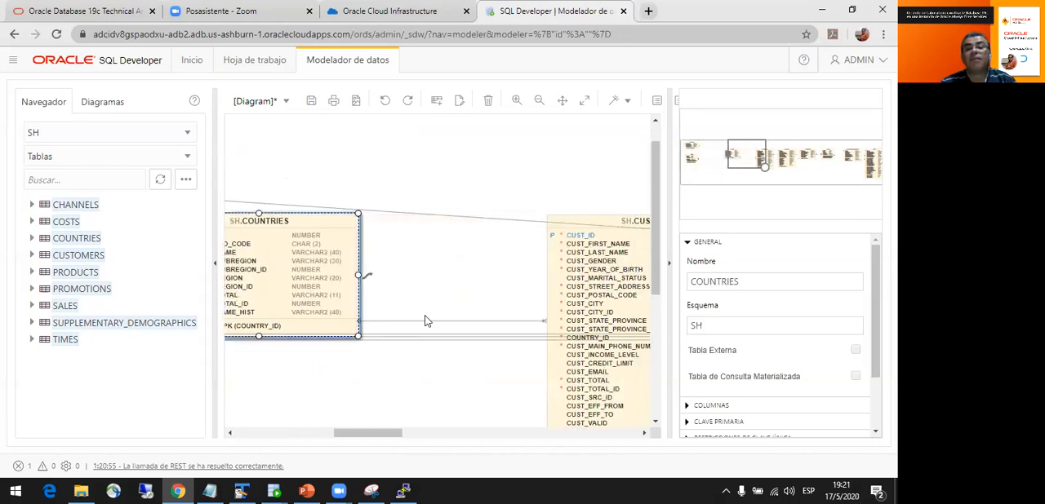
drag(564, 311, 347, 315)
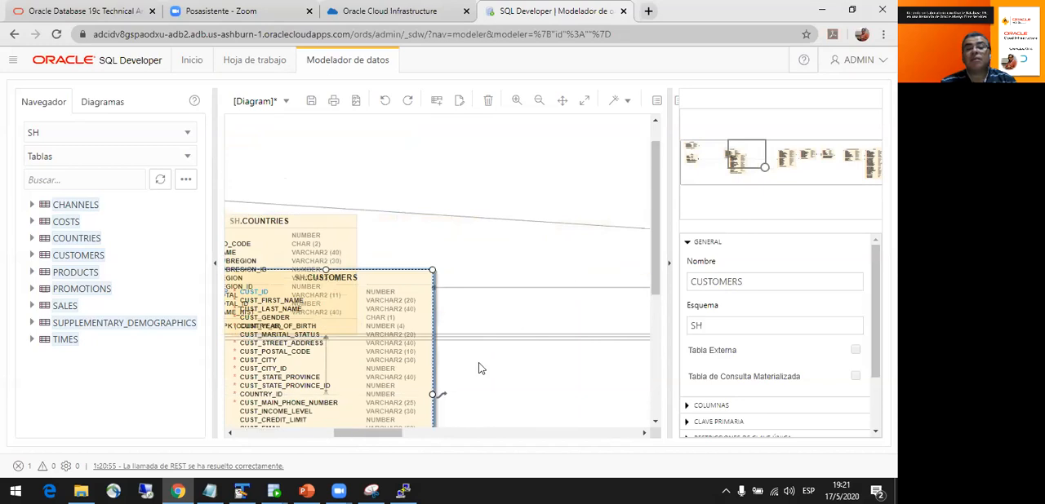
drag(375, 432, 357, 433)
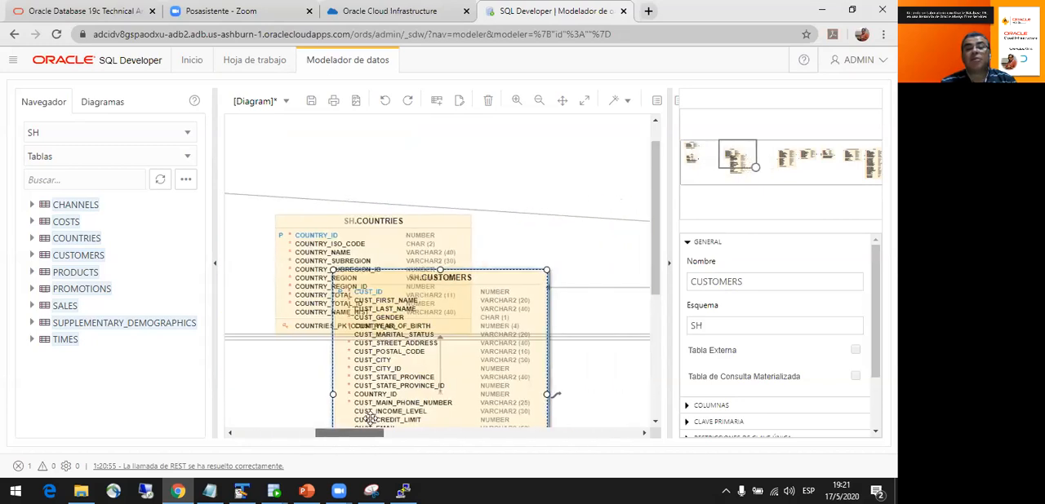
drag(357, 247, 277, 156)
drag(455, 356, 329, 351)
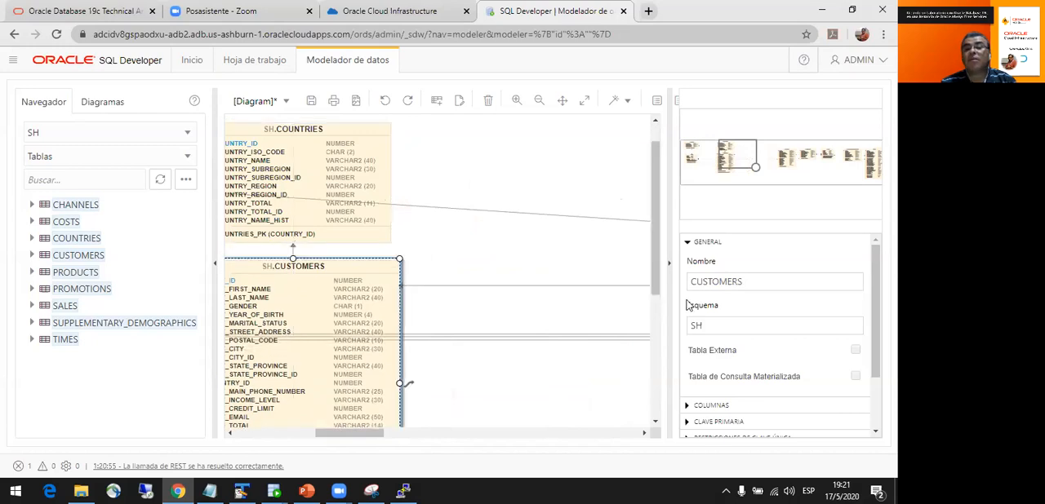
- Shift the PRODUCTS table up and left in the diagram and move PROMOTIONS to its lower part
drag(347, 433, 462, 433)
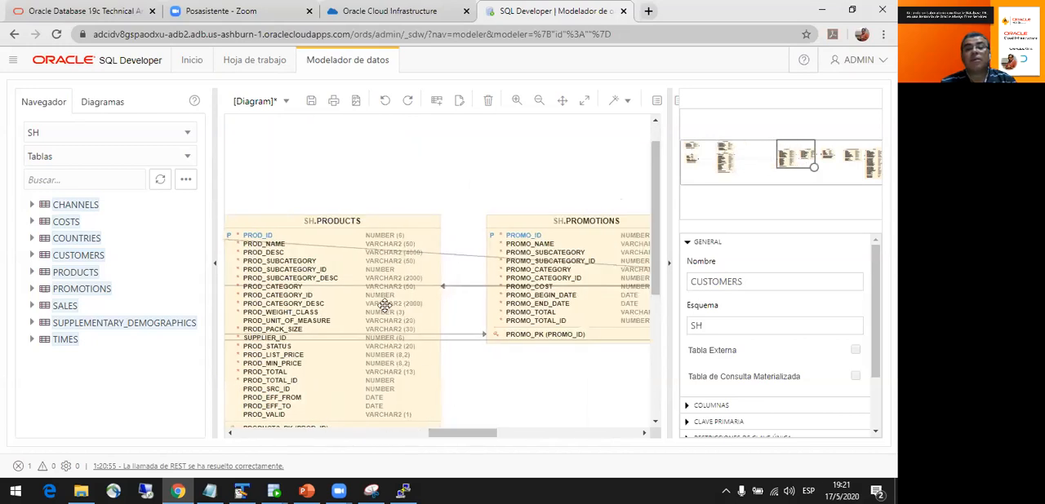
drag(277, 217, 229, 205)
drag(520, 250, 203, 366)
- Shift the SALES table up and left in the diagram and place SUPPLEMENTARY_DEMOGRAPHICS below it
drag(425, 433, 518, 434)
drag(300, 315, 214, 281)
drag(543, 301, 317, 354)
- Separate the overlapping PRODUCTS and PROMOTIONS tables, stacking PRODUCTS above PROMOTIONS nearer to CUSTOMERS
drag(545, 438, 386, 433)
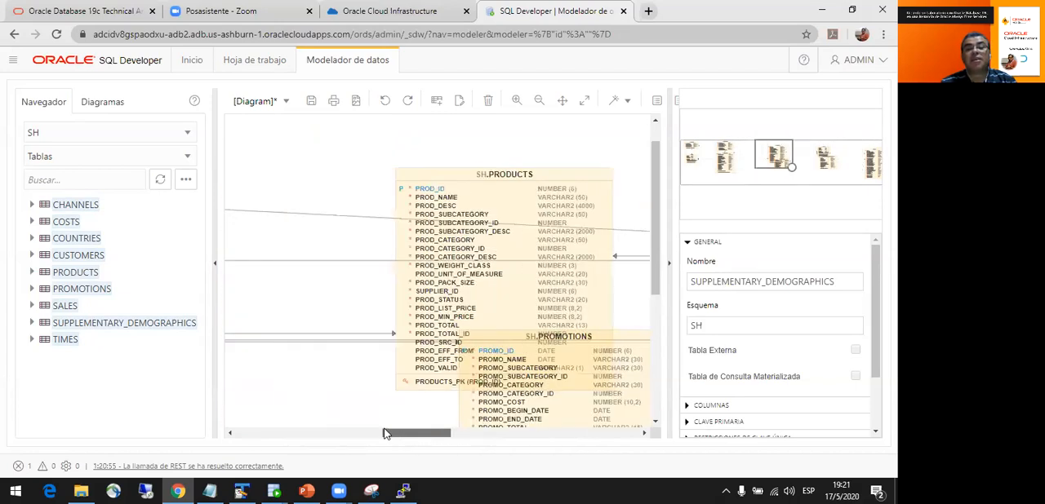
drag(473, 302, 294, 198)
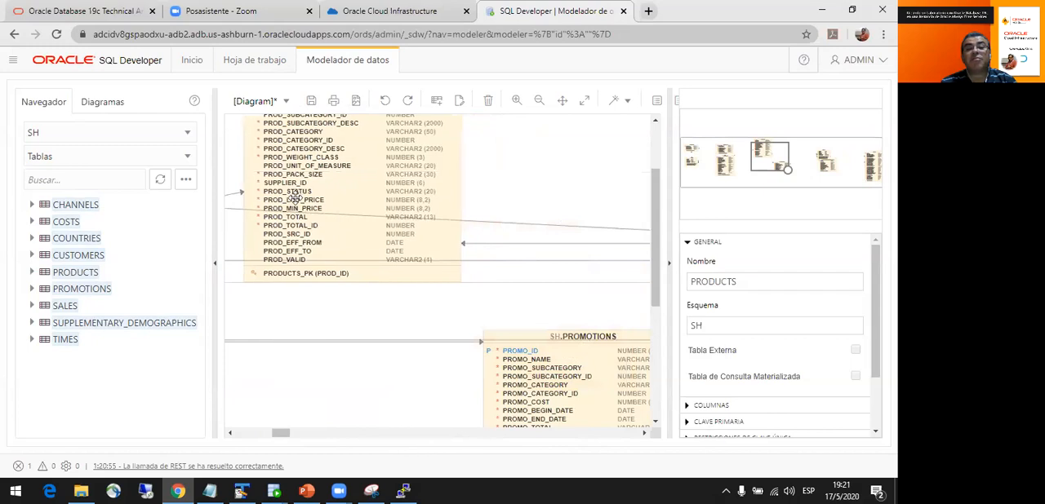
drag(609, 396, 343, 370)
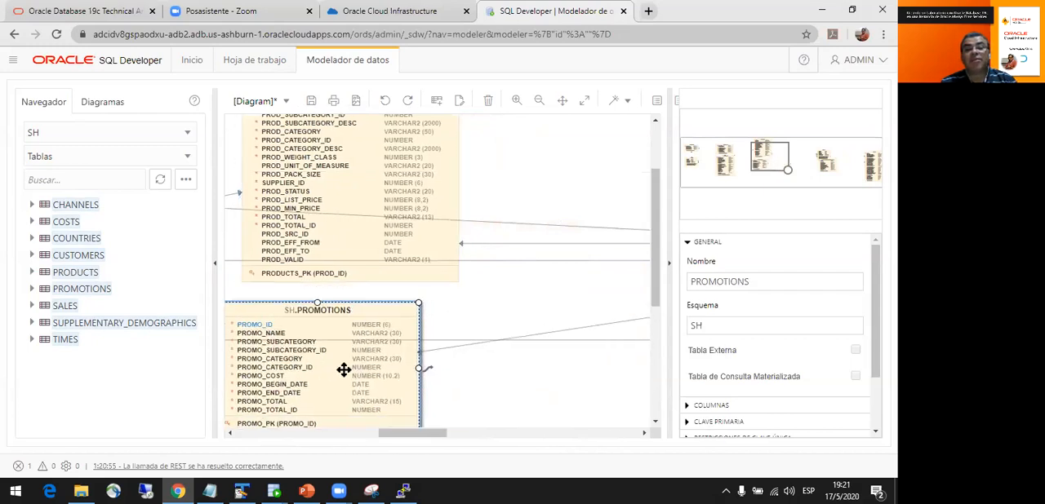
- Bring the SALES and SUPPLEMENTARY_DEMOGRAPHICS tables closer to the PRODUCTS and PROMOTIONS tables
drag(412, 433, 514, 433)
drag(466, 283, 267, 207)
drag(433, 350, 249, 346)
drag(503, 439, 286, 410)
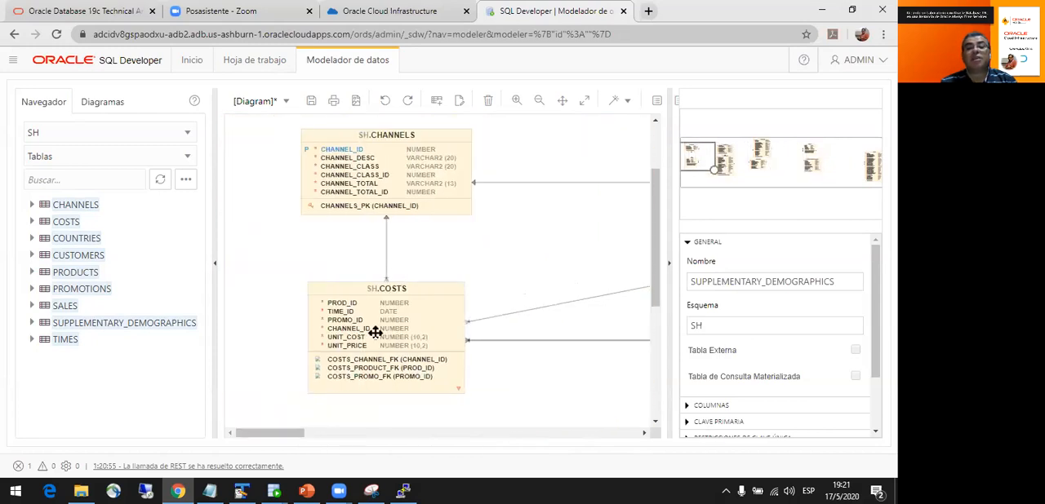
- Move the CHANNELS and COSTS tables to the upper-left corner of the diagram, keeping COSTS beneath CHANNELS
drag(302, 430, 323, 439)
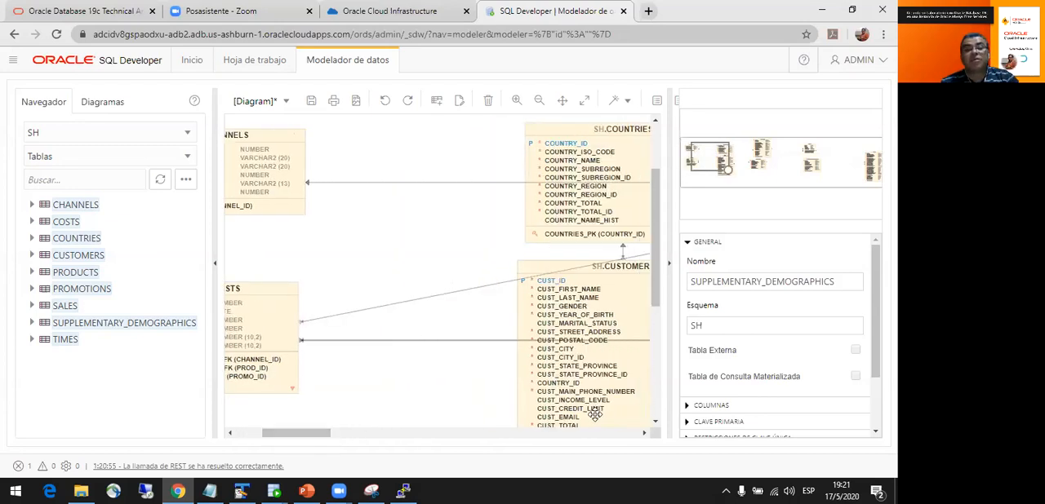
click(537, 103)
click(537, 104)
click(538, 103)
drag(498, 433, 343, 434)
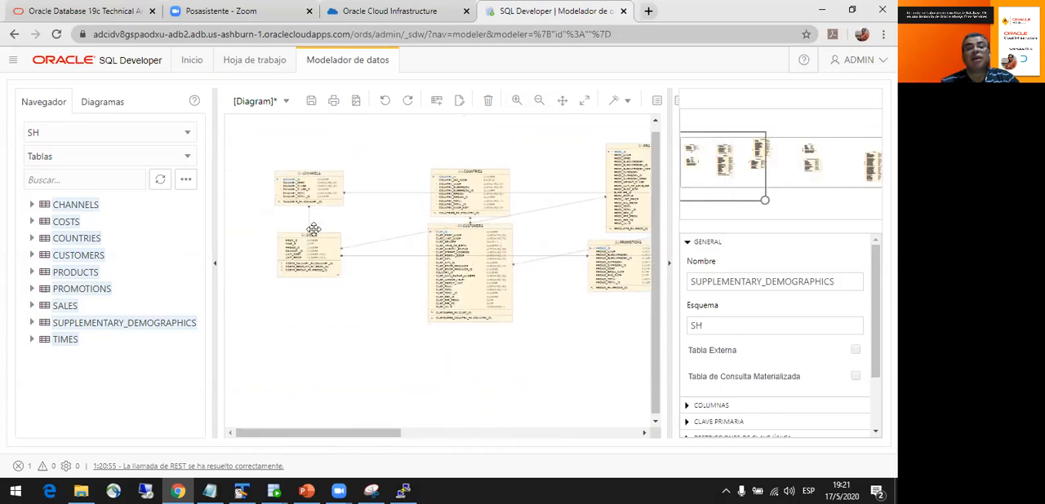
drag(270, 162, 240, 125)
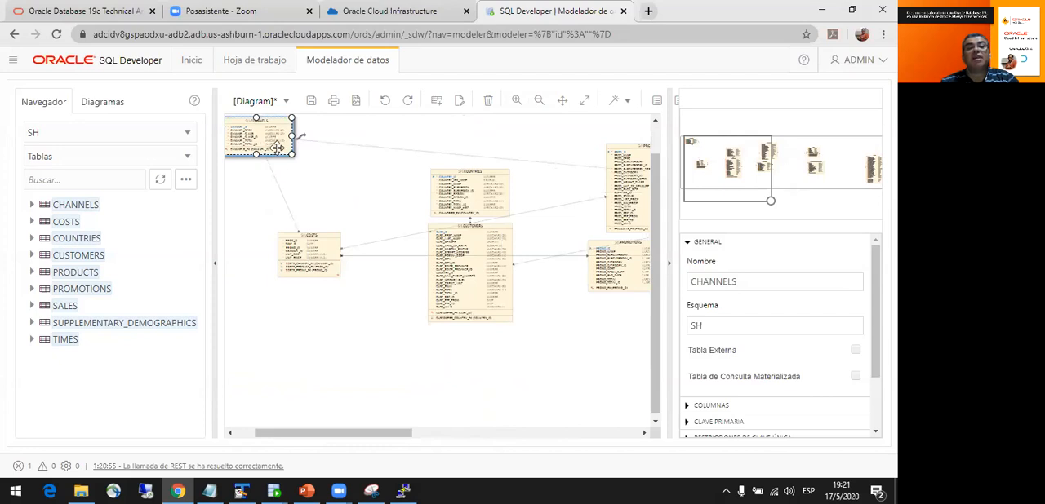
drag(280, 232, 242, 202)
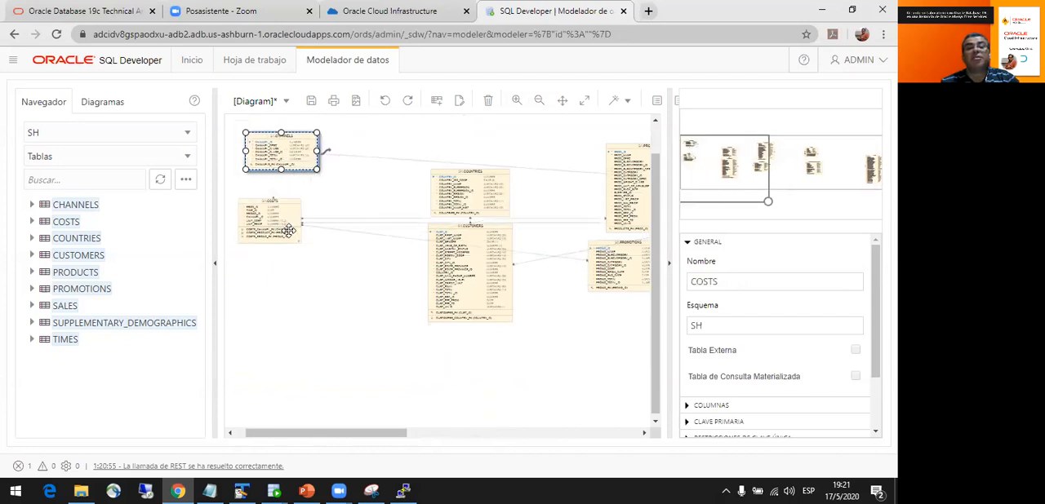
- Arrange COUNTRIES beside CHANNELS, CUSTOMERS beneath COSTS, PRODUCTS below COUNTRIES, and PROMOTIONS below PRODUCTS
drag(462, 202, 372, 164)
drag(463, 269, 264, 330)
drag(628, 189, 420, 243)
drag(603, 282, 412, 354)
- Move the SALES and SUPPLEMENTARY_DEMOGRAPHICS tables left toward the other tables, with SALES above SUPPLEMENTARY_DEMOGRAPHICS
drag(398, 433, 514, 436)
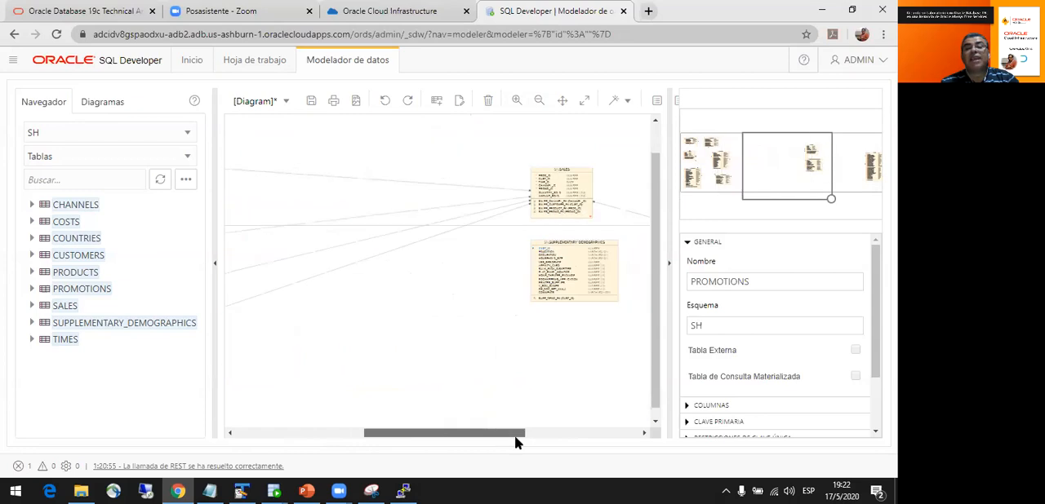
drag(555, 204, 293, 204)
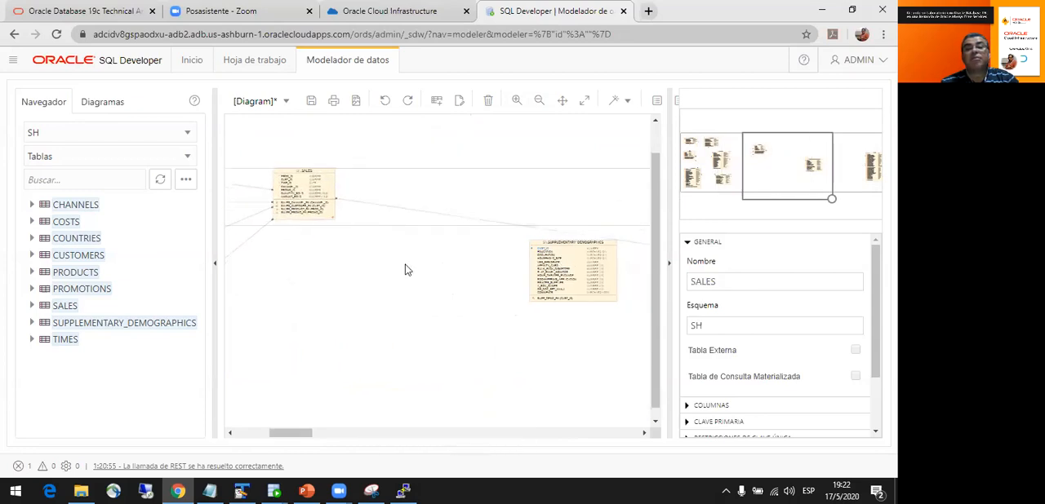
drag(544, 272, 268, 329)
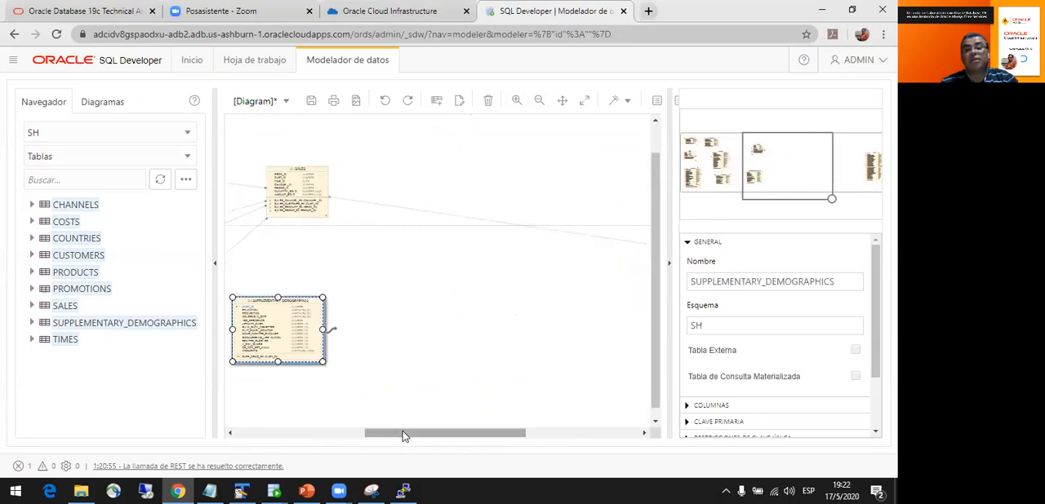
- Bring the distant TIMES table left in the diagram and place it beside the SALES table
drag(401, 433, 506, 435)
drag(571, 237, 287, 237)
drag(515, 445, 447, 440)
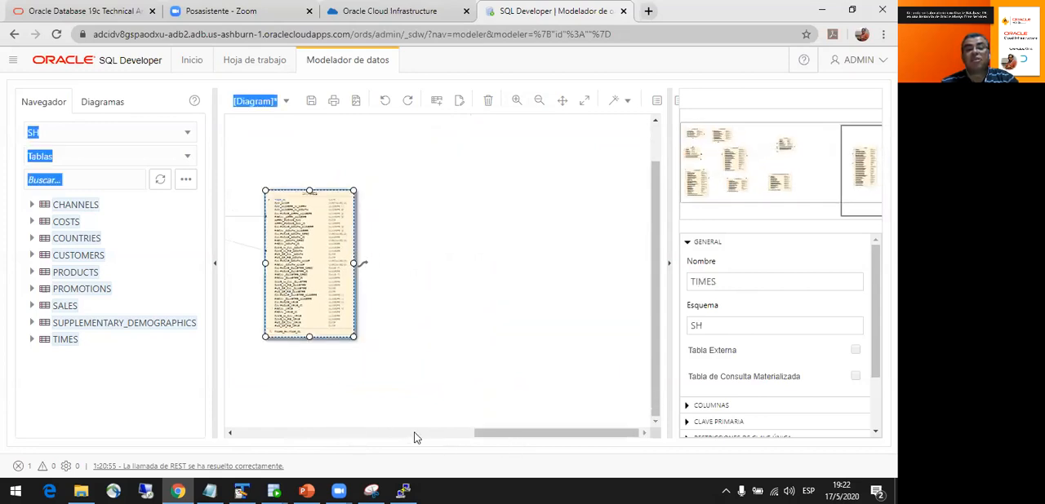
drag(525, 433, 419, 434)
drag(470, 325, 381, 305)
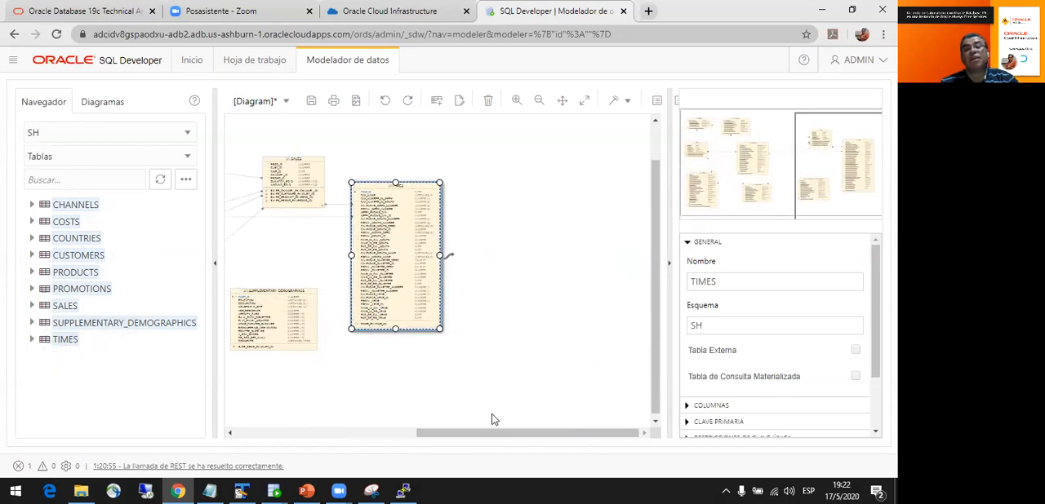
- Place SUPPLEMENTARY_DEMOGRAPHICS just to the right of PROMOTIONS and SALES just to the right of PRODUCTS
drag(501, 433, 387, 433)
click(408, 372)
mouse_move(407, 372)
mouse_down()
mouse_move(427, 367)
mouse_move(392, 383)
mouse_up()
drag(506, 192, 430, 205)
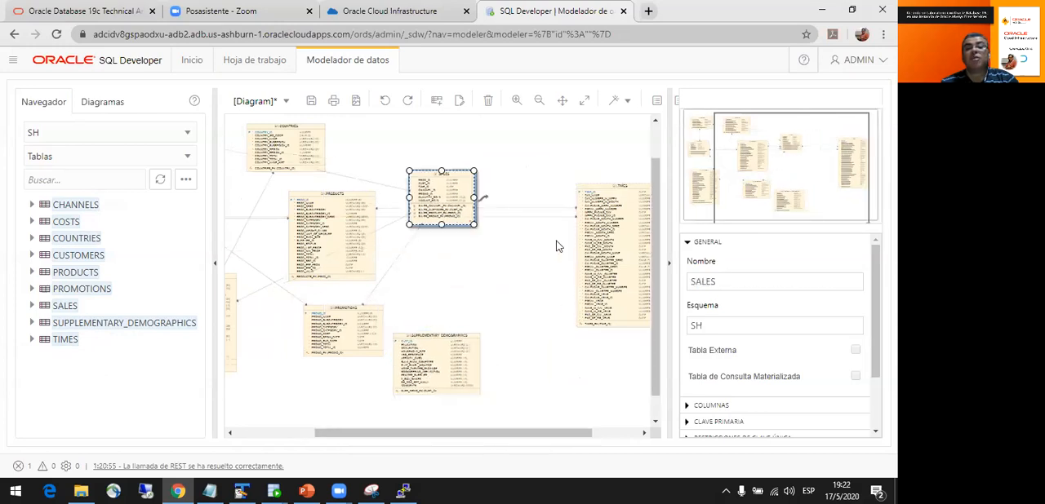
- Move the TIMES table left in the diagram so it sits just to the right of SALES and SUPPLEMENTARY_DEMOGRAPHICS
drag(617, 253, 518, 278)
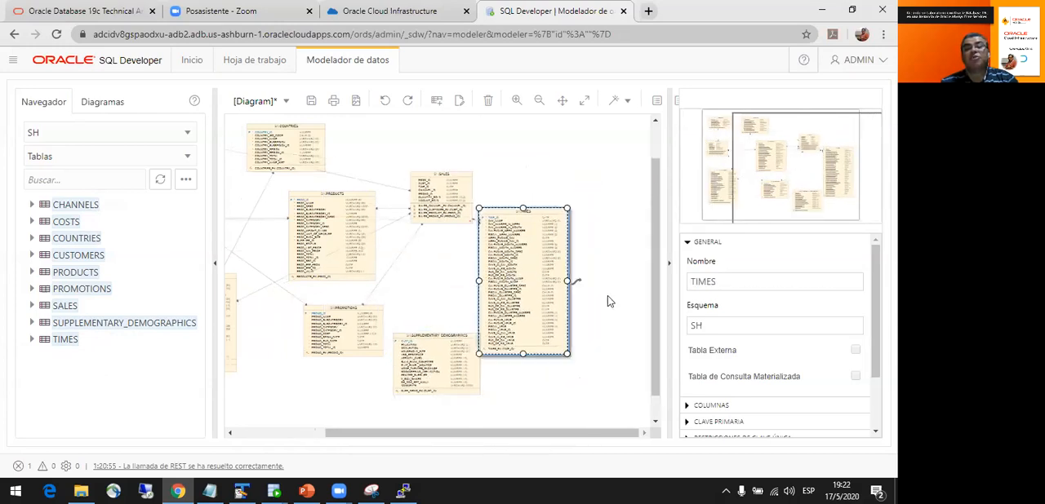
click(609, 366)
drag(578, 433, 435, 432)
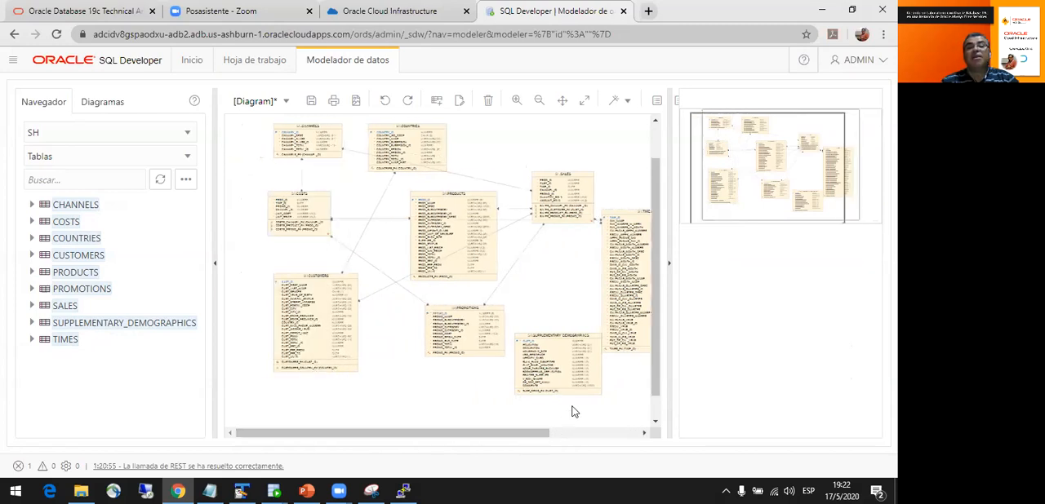
drag(654, 338, 655, 307)
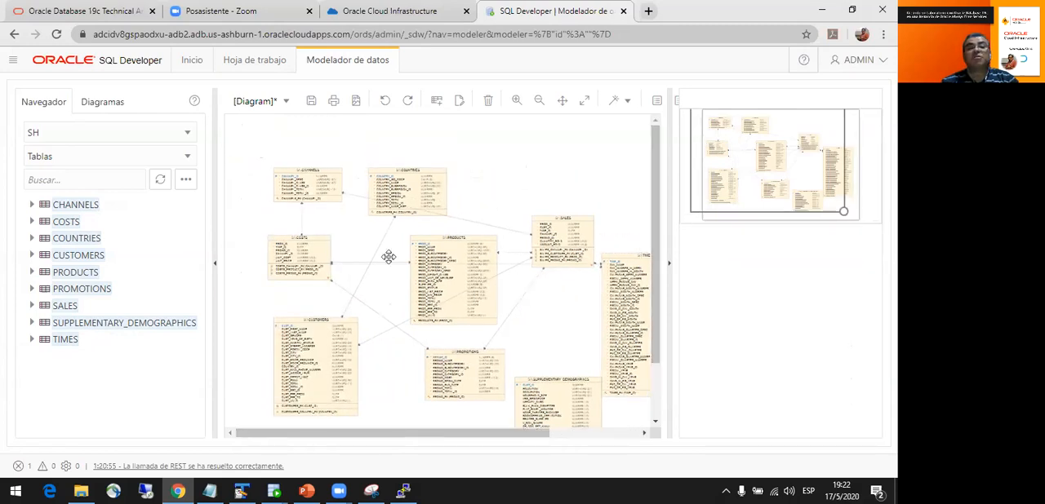
- Examine the arranged diagram as a whole and inspect the columns and relationships of CHANNELS, COUNTRIES and COSTS up close
click(538, 100)
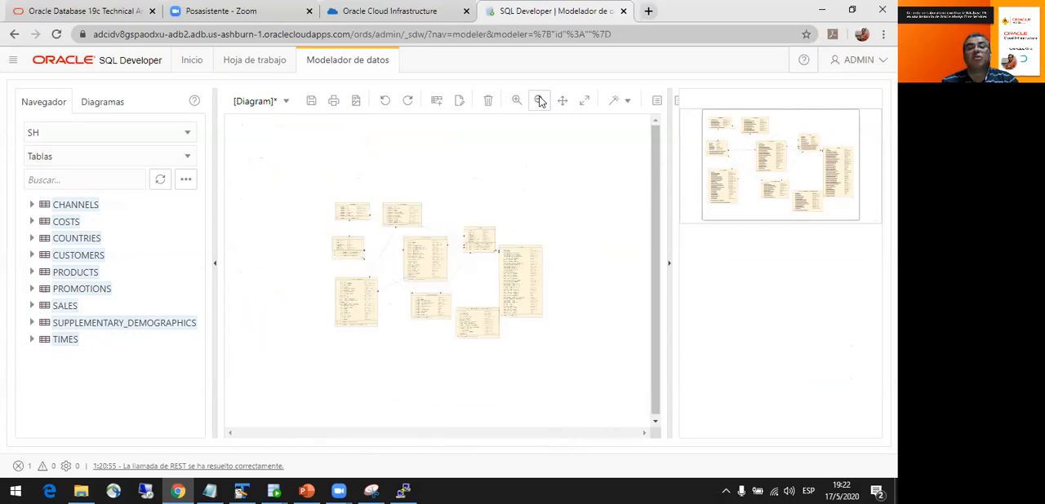
click(518, 100)
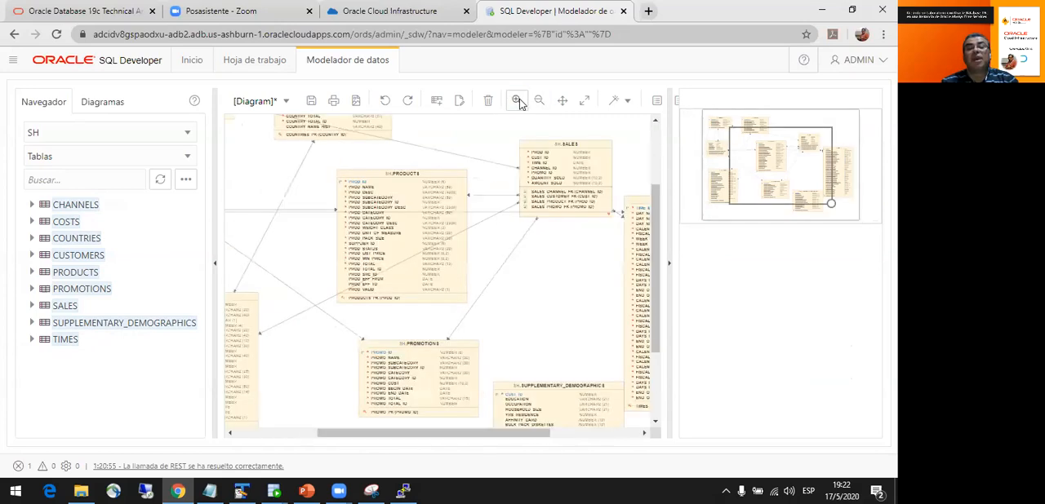
click(518, 100)
drag(488, 441, 381, 436)
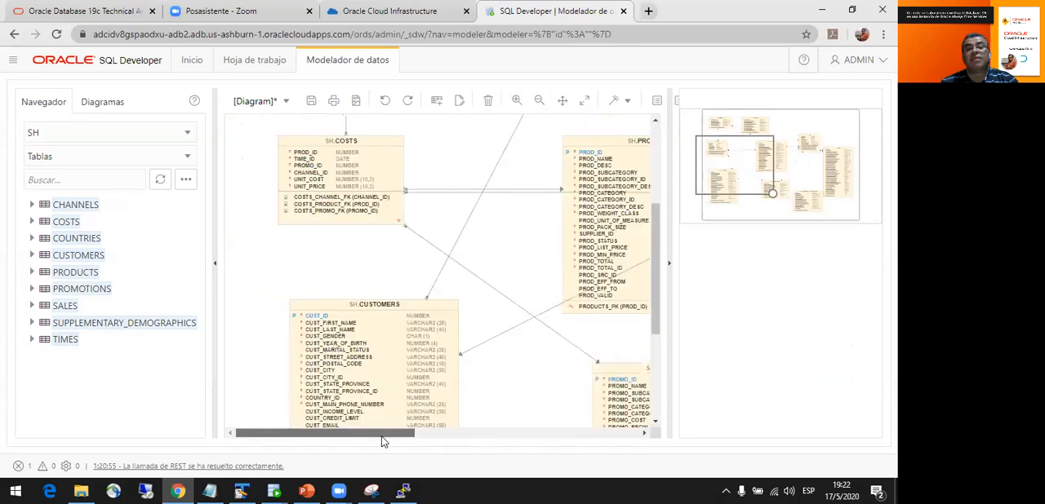
drag(654, 321, 647, 243)
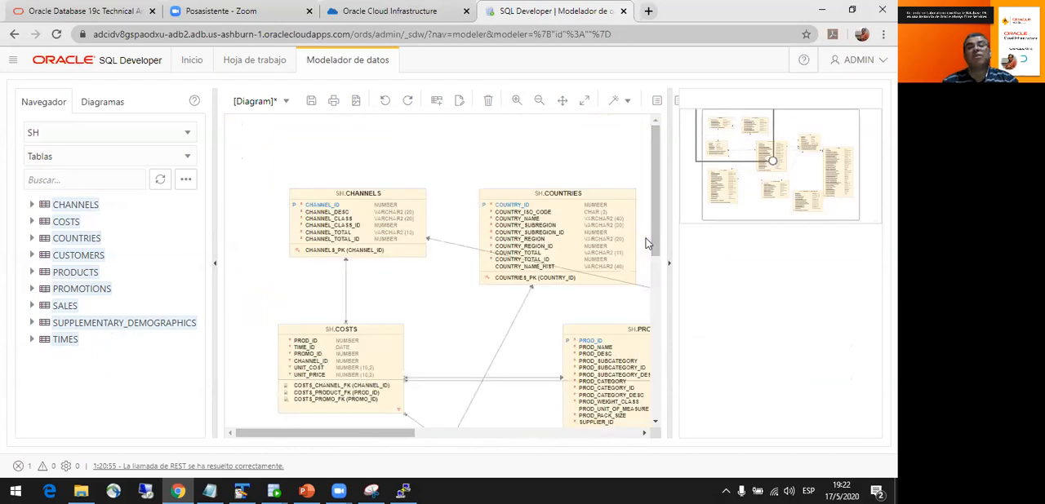